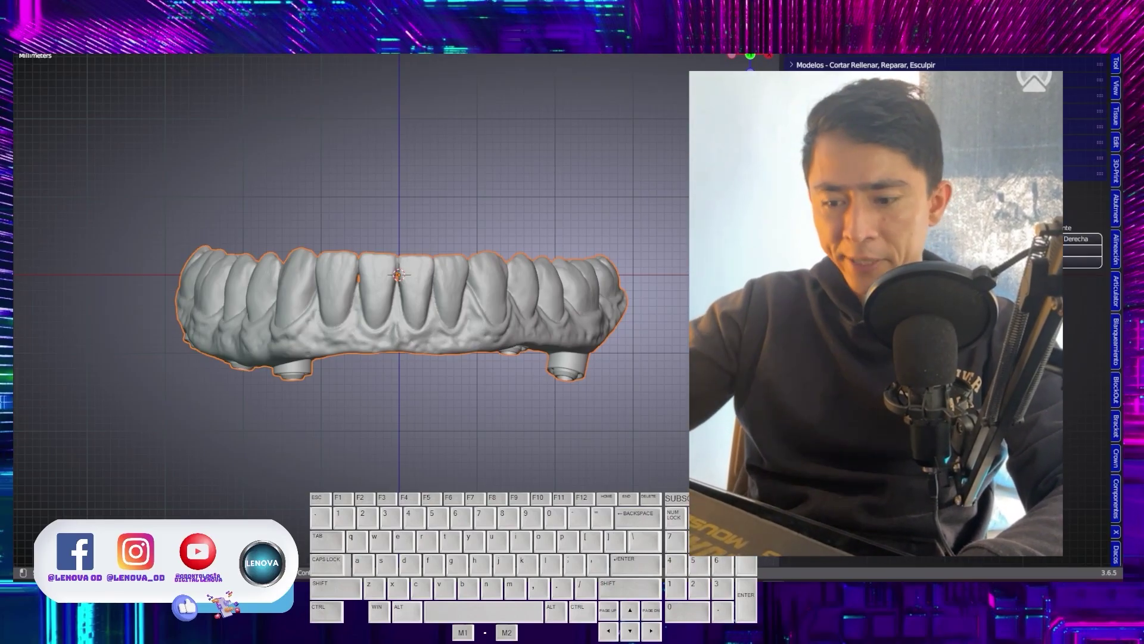
- Select the hybrid model and flip it over with Rotar, ending with its teeth facing up again
{"action": "middle_click_drag", "start_coordinate": [417, 334], "coordinate": [585, 174]}
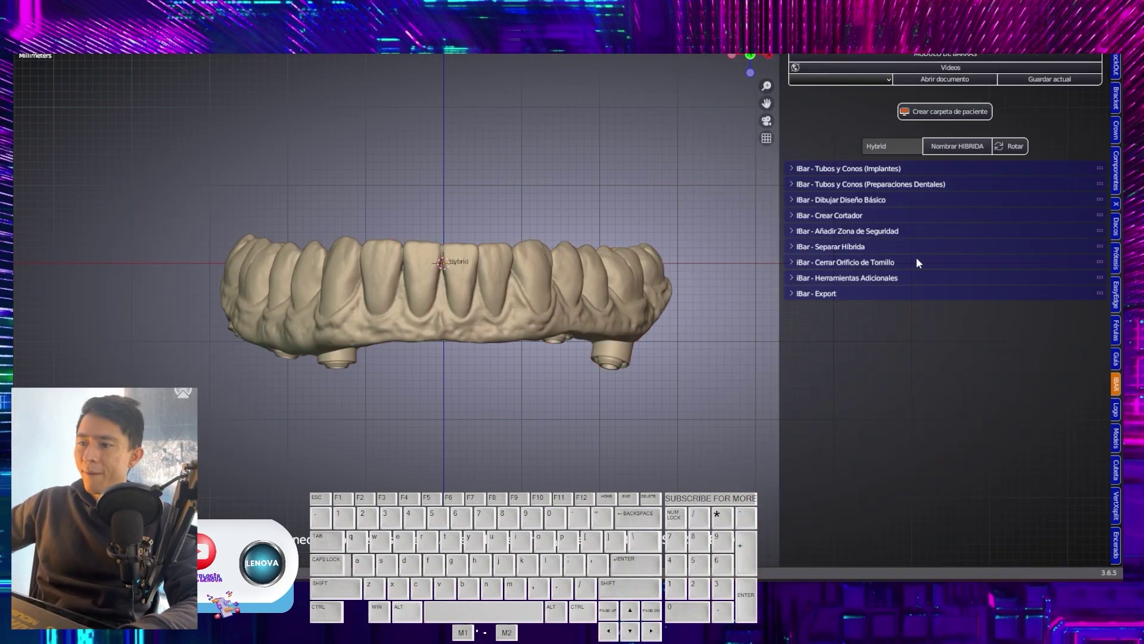
{"action": "left_click", "coordinate": [661, 279]}
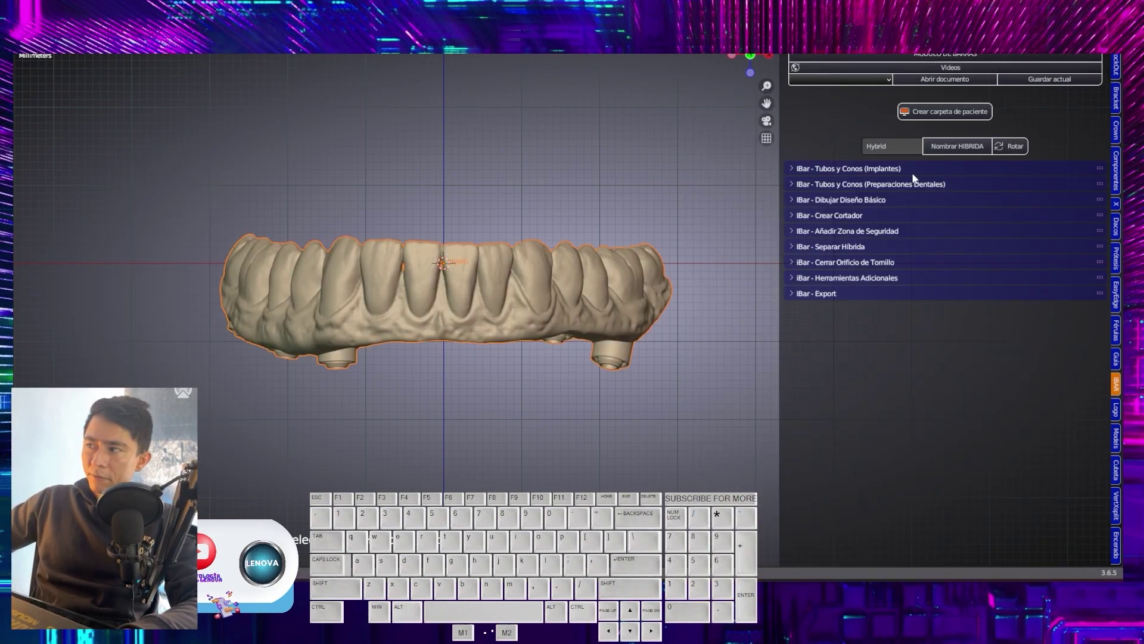
{"action": "left_click", "coordinate": [1016, 151]}
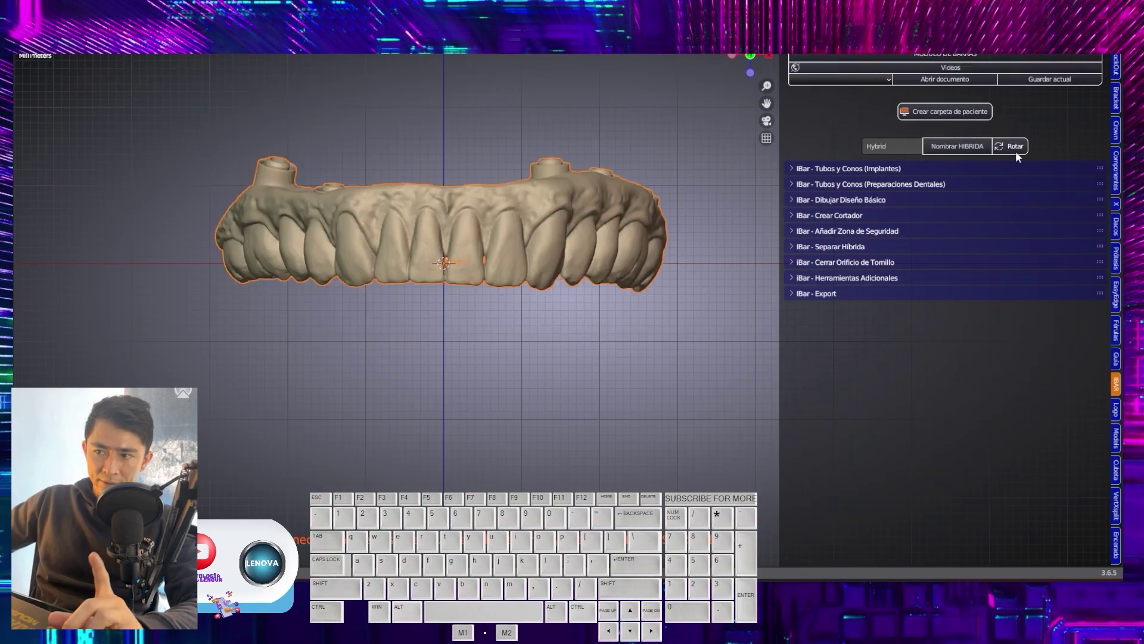
{"action": "left_click", "coordinate": [1015, 151]}
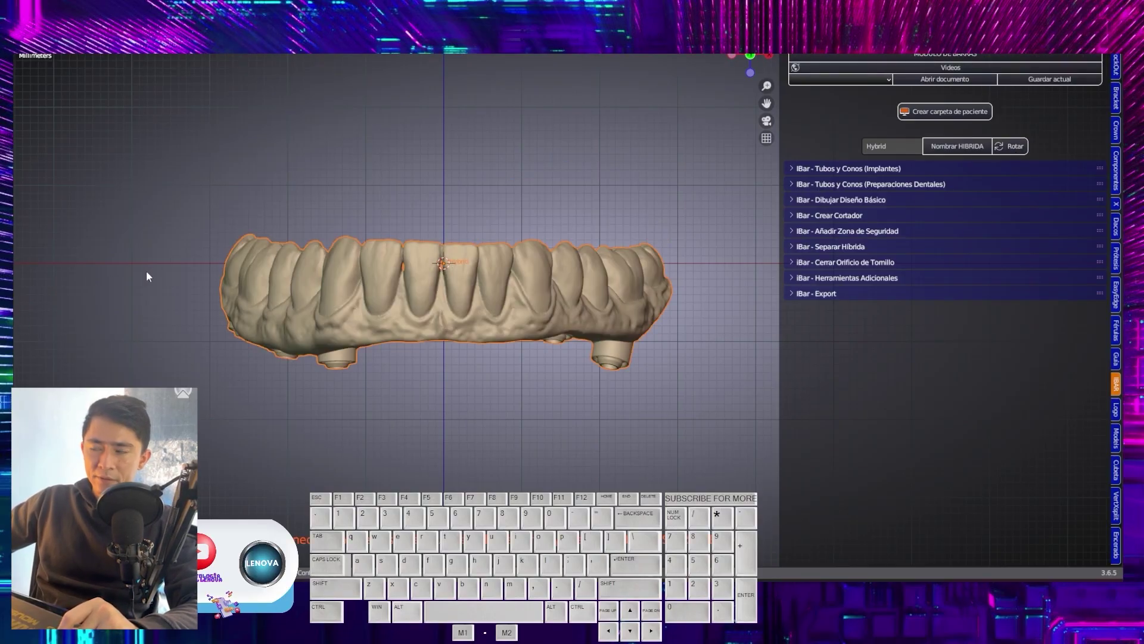
{"action": "left_click", "coordinate": [1014, 151]}
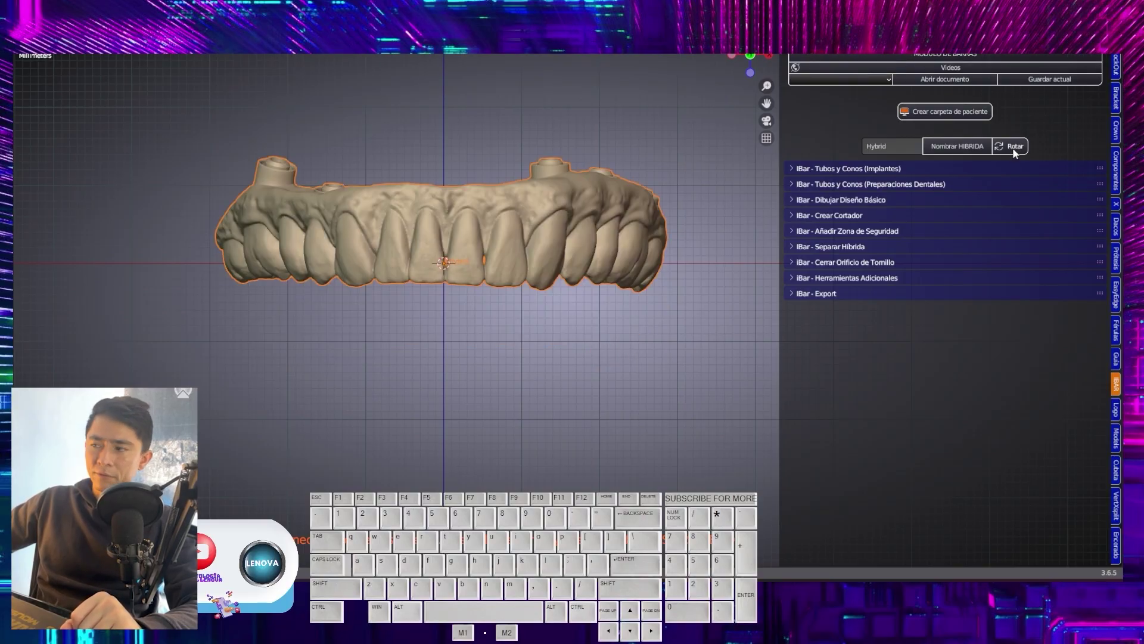
{"action": "left_click", "coordinate": [1015, 151]}
- Open the IBar tubes and cones tools for implants and make a tube aligned with the posterior screw hole's axis
{"action": "scroll", "coordinate": [1015, 152], "scroll_direction": "down", "scroll_amount": 5}
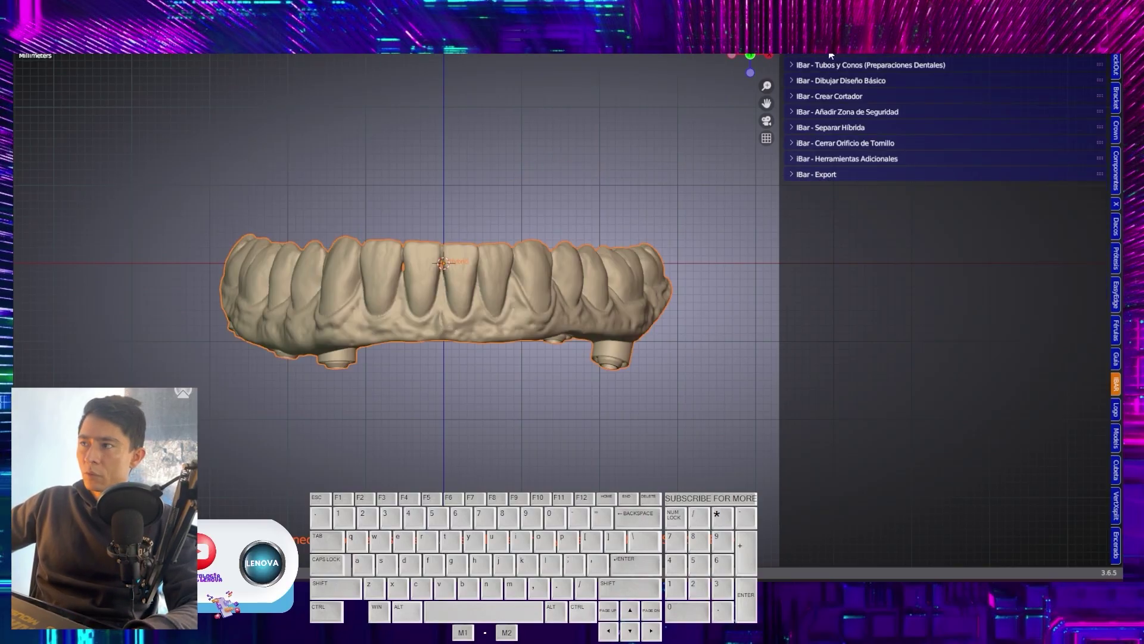
{"action": "scroll", "coordinate": [832, 62], "scroll_direction": "up", "scroll_amount": 8}
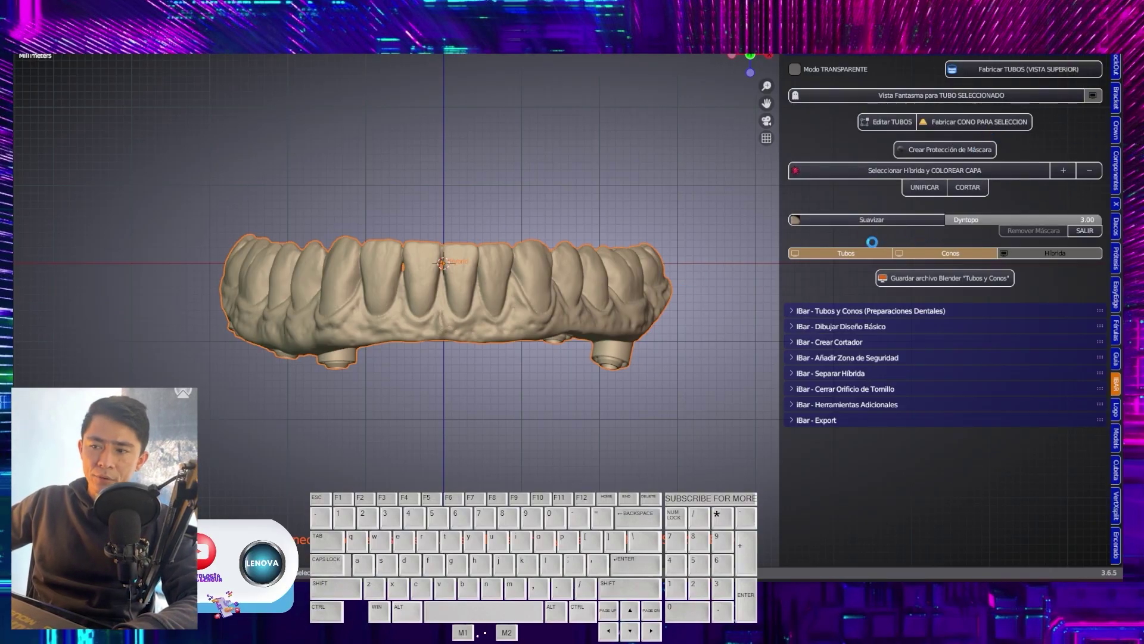
{"action": "middle_click_drag", "start_coordinate": [649, 270], "coordinate": [344, 255]}
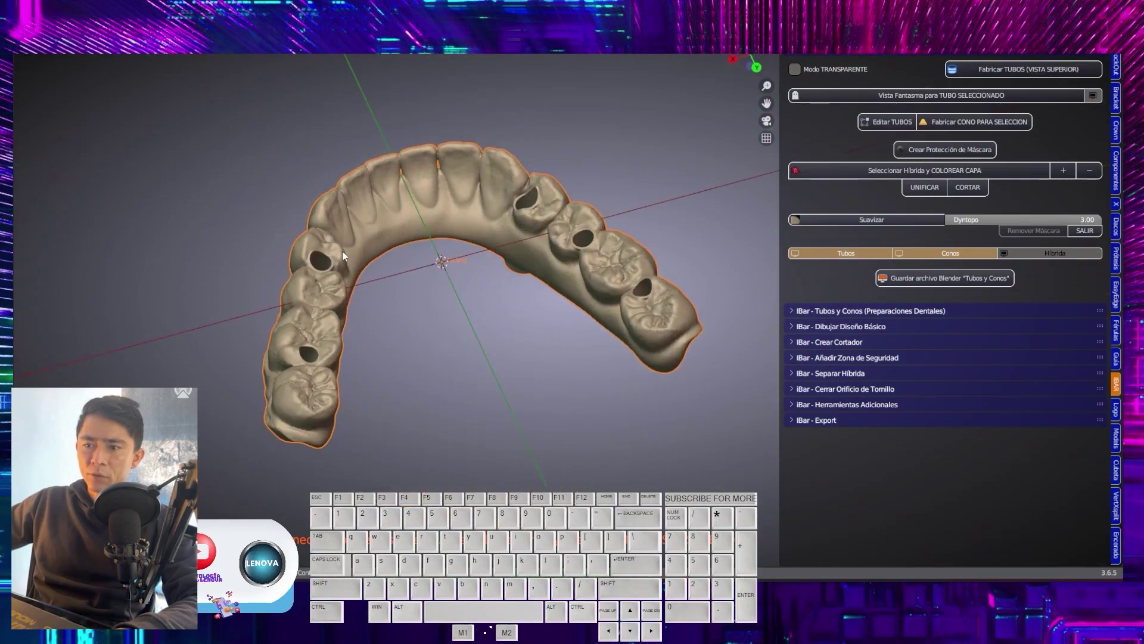
{"action": "middle_click_drag", "start_coordinate": [448, 256], "coordinate": [374, 307]}
{"action": "middle_click_drag", "start_coordinate": [406, 229], "coordinate": [475, 302], "text": "shift"}
{"action": "scroll", "coordinate": [475, 301], "scroll_direction": "up", "scroll_amount": 6}
{"action": "middle_click_drag", "start_coordinate": [293, 329], "coordinate": [637, 364]}
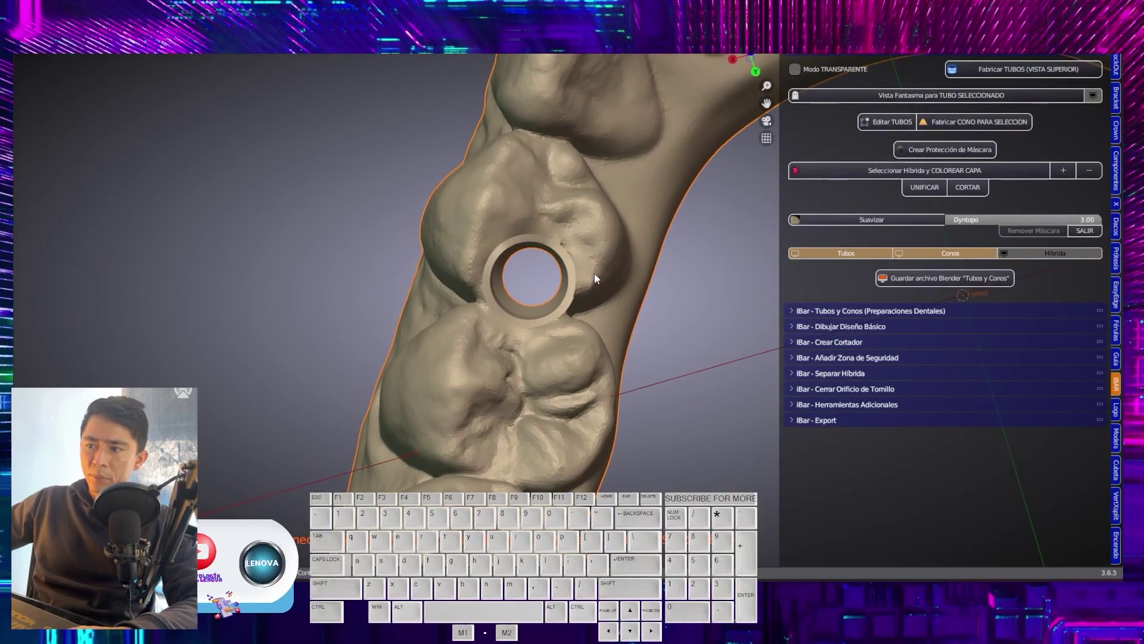
{"action": "middle_click_drag", "start_coordinate": [595, 273], "coordinate": [597, 266]}
{"action": "left_click", "coordinate": [17, 37]}
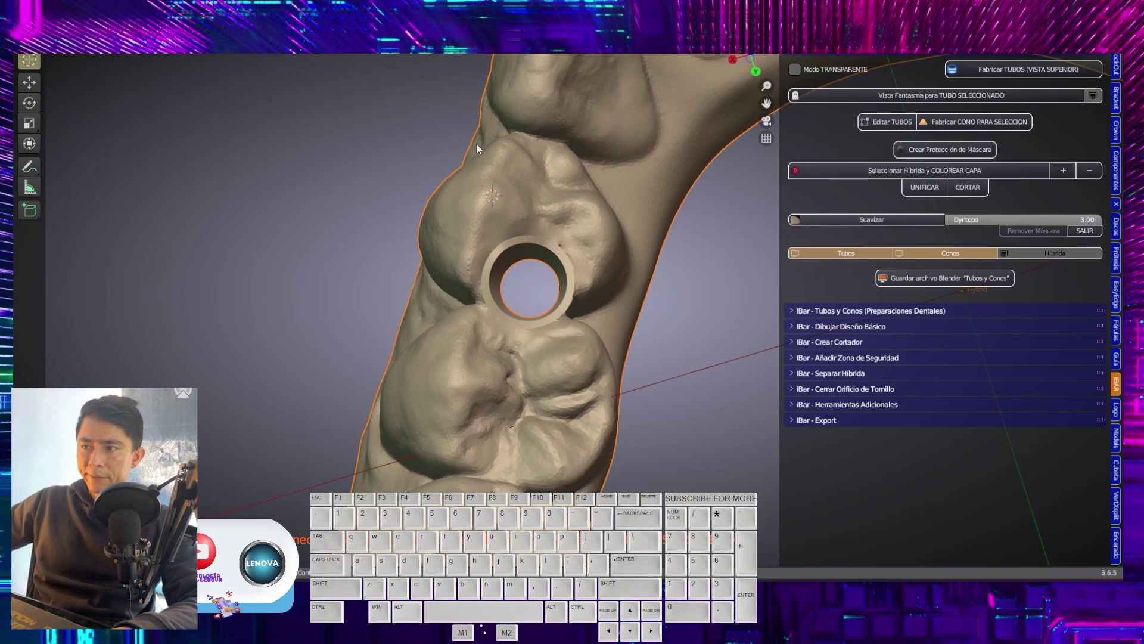
{"action": "left_click", "coordinate": [1045, 70]}
{"action": "left_click", "coordinate": [493, 197]}
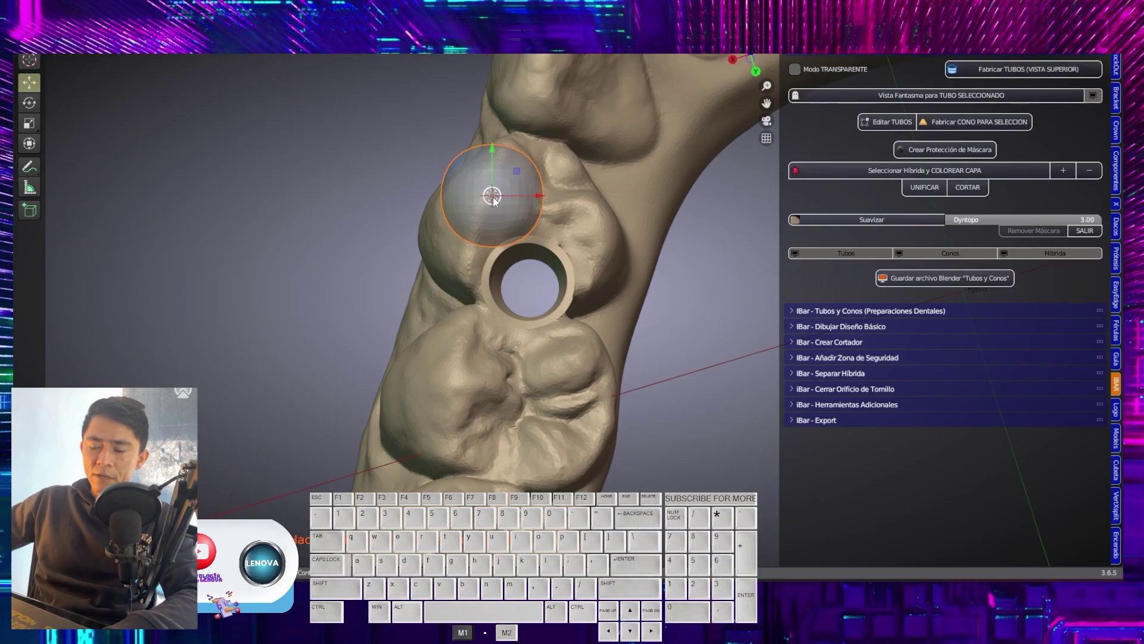
- Move the tube over the posterior screw hole and centre it within the channel
{"action": "left_click_drag", "start_coordinate": [494, 199], "coordinate": [534, 280]}
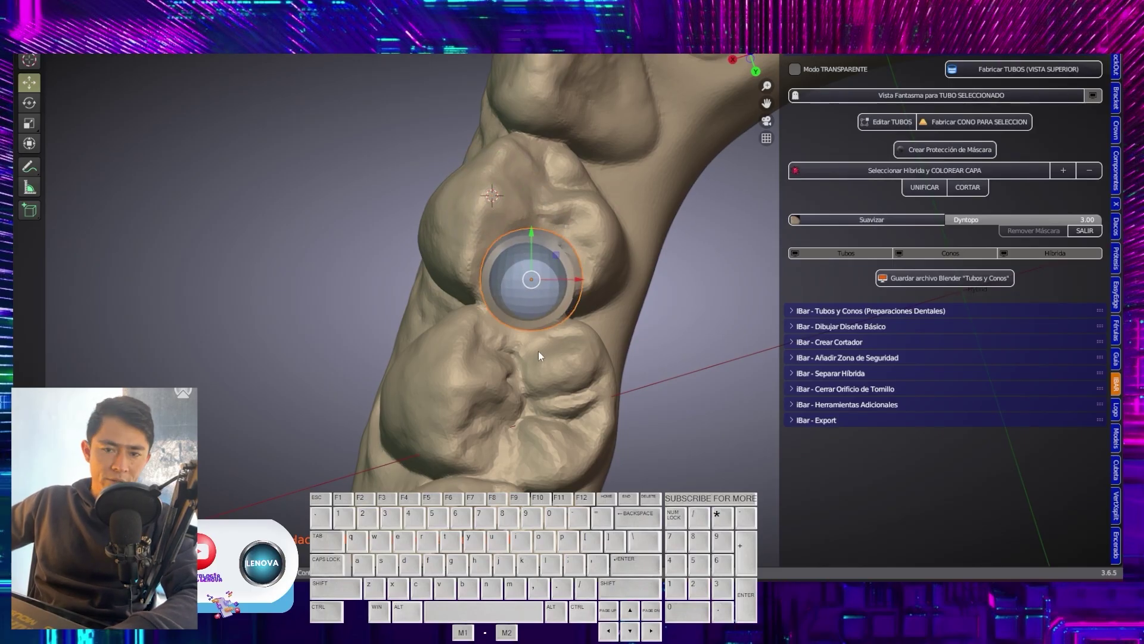
{"action": "left_click_drag", "start_coordinate": [529, 284], "coordinate": [520, 283]}
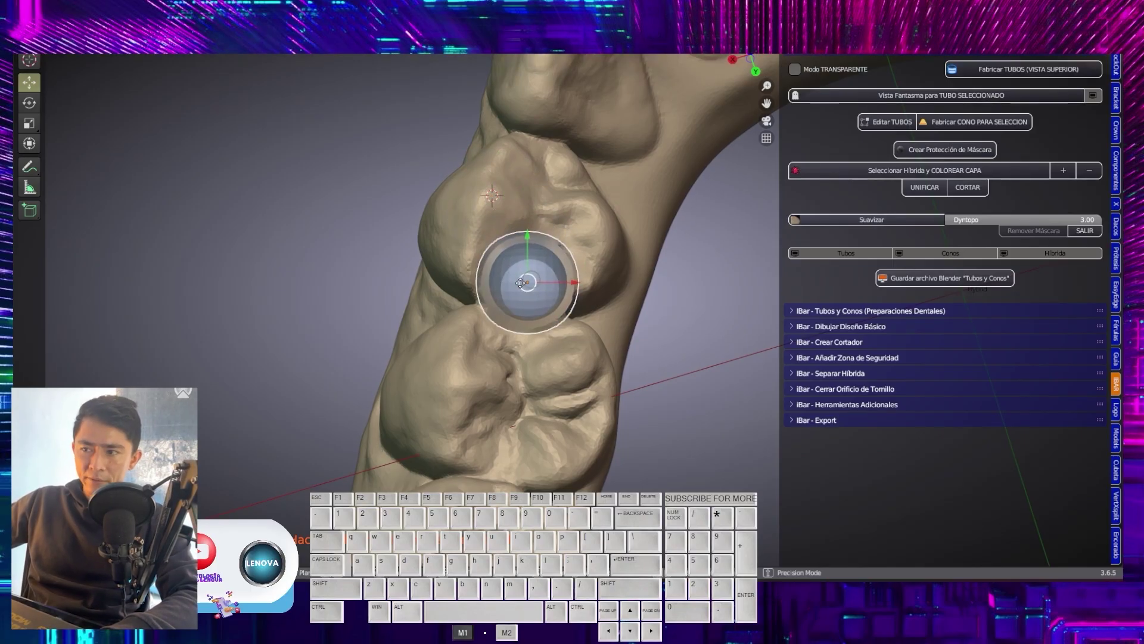
{"action": "scroll", "coordinate": [696, 213], "scroll_direction": "down", "scroll_amount": 3}
{"action": "middle_click_drag", "start_coordinate": [565, 282], "coordinate": [678, 226]}
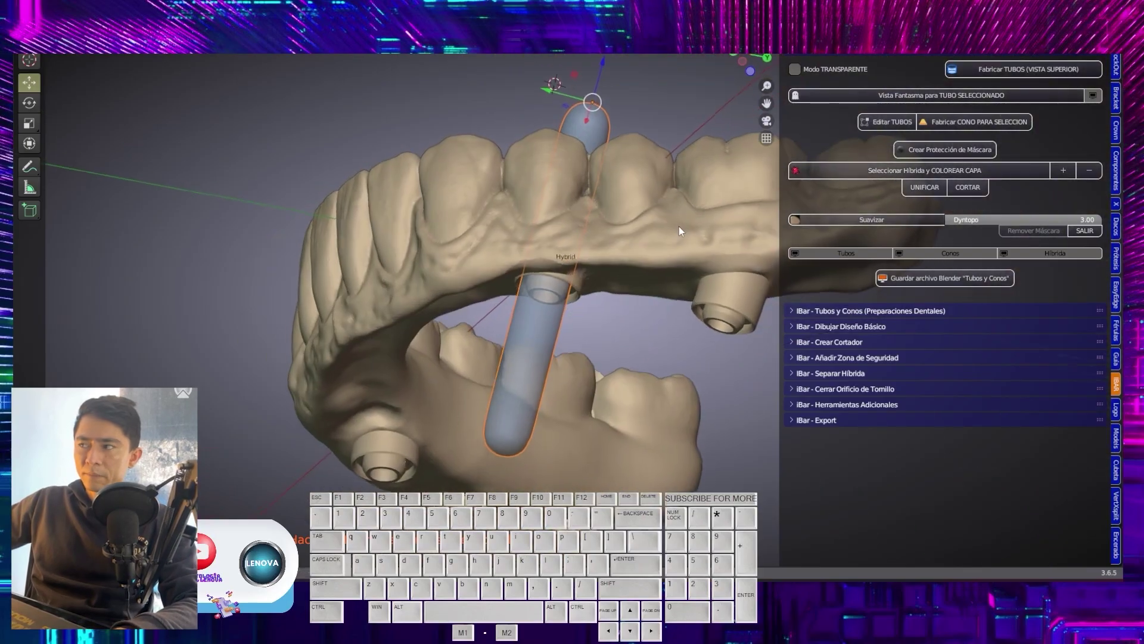
- Edit the tube in transparent mode and move its middle control point along the axis to just above the implant connection
{"action": "left_click", "coordinate": [892, 120]}
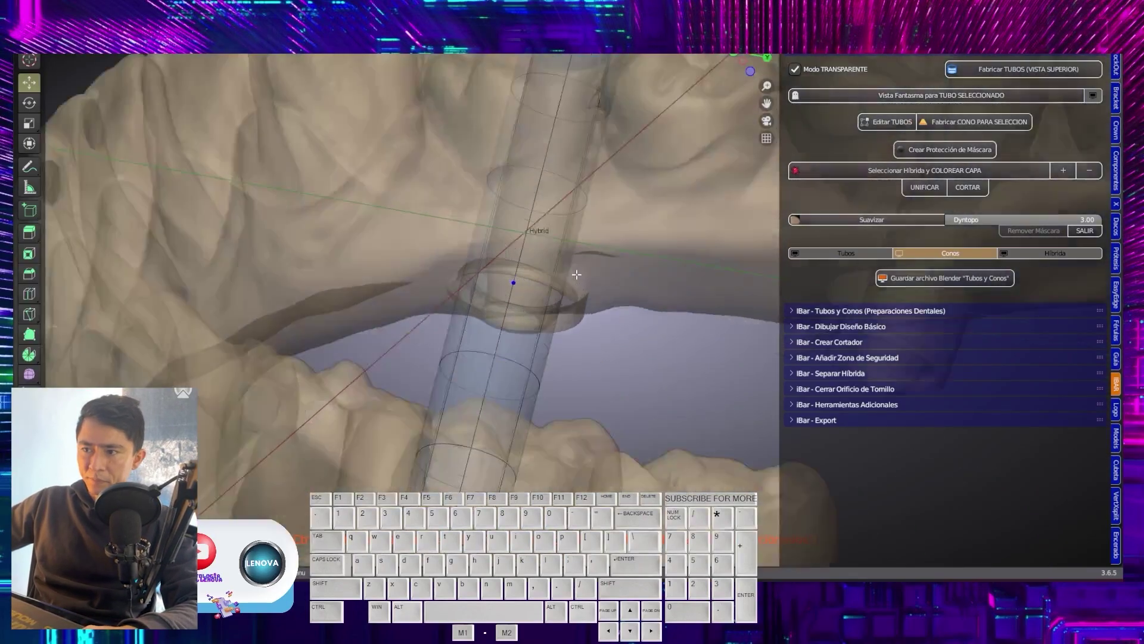
{"action": "middle_click_drag", "start_coordinate": [492, 282], "coordinate": [513, 243]}
{"action": "scroll", "coordinate": [533, 295], "scroll_direction": "down", "scroll_amount": 4}
{"action": "left_click_drag", "start_coordinate": [513, 244], "coordinate": [515, 216]}
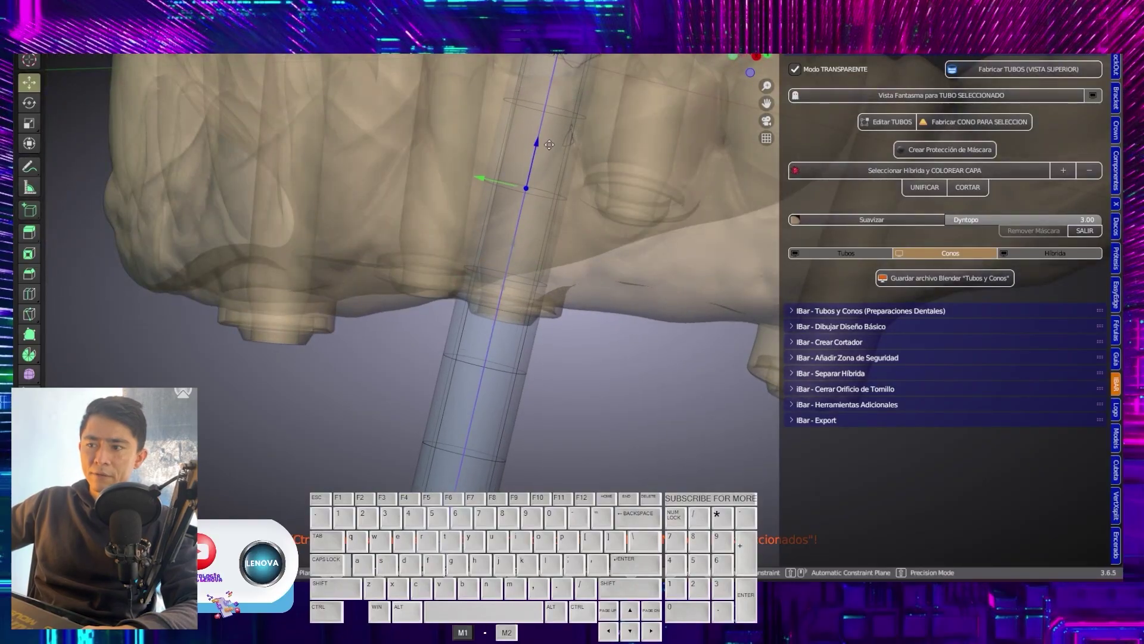
{"action": "left_click_drag", "start_coordinate": [552, 167], "coordinate": [552, 166]}
{"action": "middle_click_drag", "start_coordinate": [551, 168], "coordinate": [579, 265]}
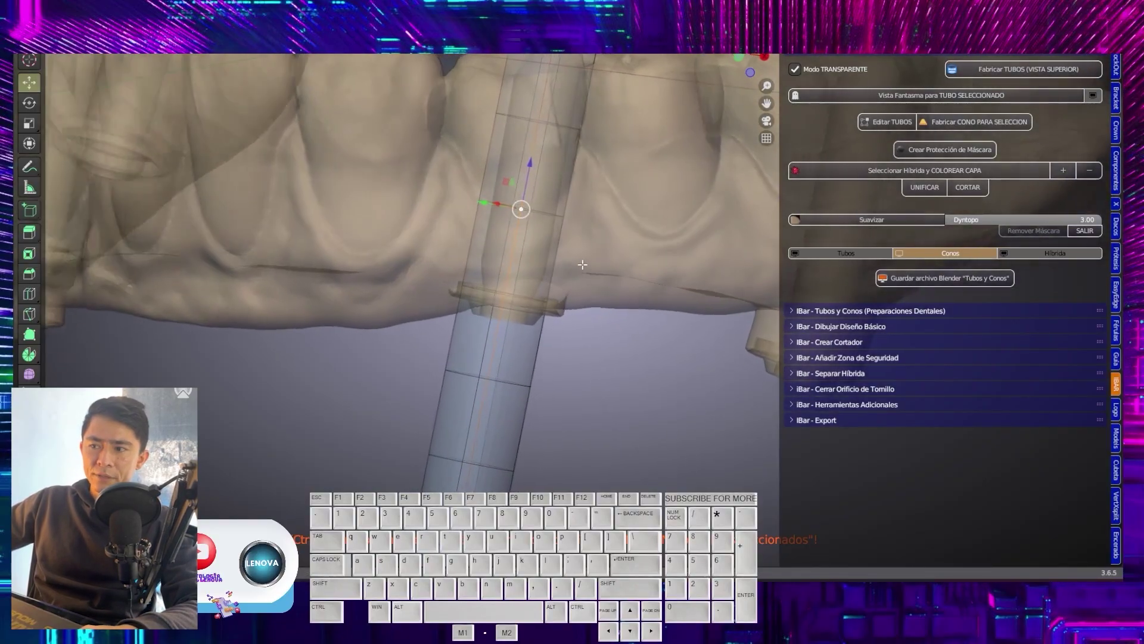
{"action": "scroll", "coordinate": [538, 248], "scroll_direction": "up", "scroll_amount": 5}
{"action": "left_click_drag", "start_coordinate": [504, 69], "coordinate": [489, 229]}
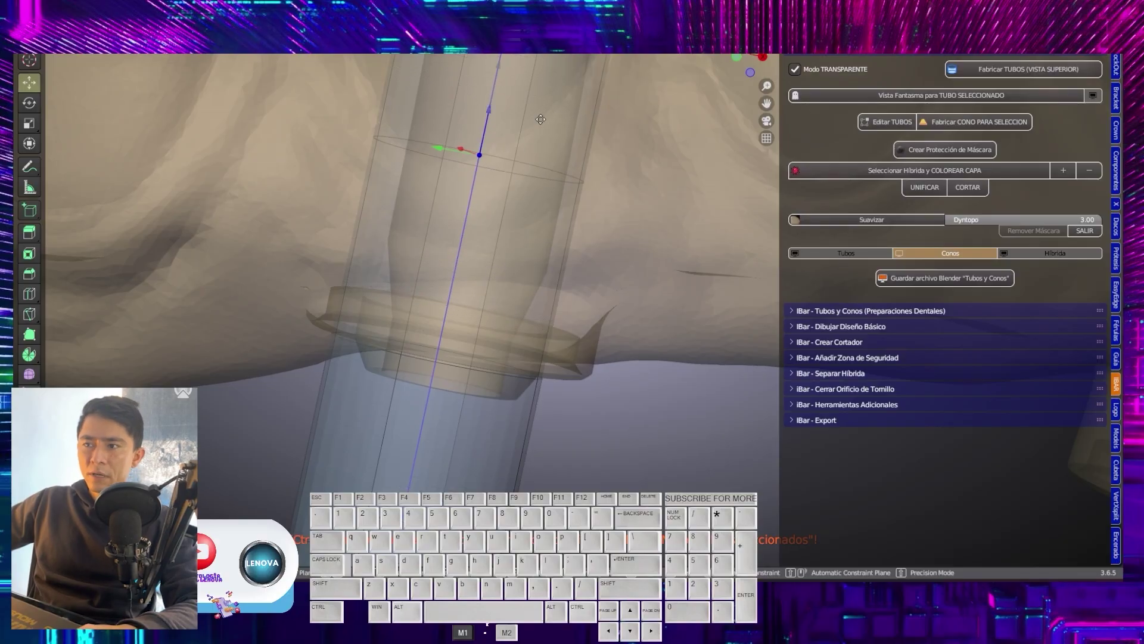
{"action": "left_click_drag", "start_coordinate": [554, 110], "coordinate": [557, 118]}
{"action": "scroll", "coordinate": [561, 129], "scroll_direction": "down", "scroll_amount": 5}
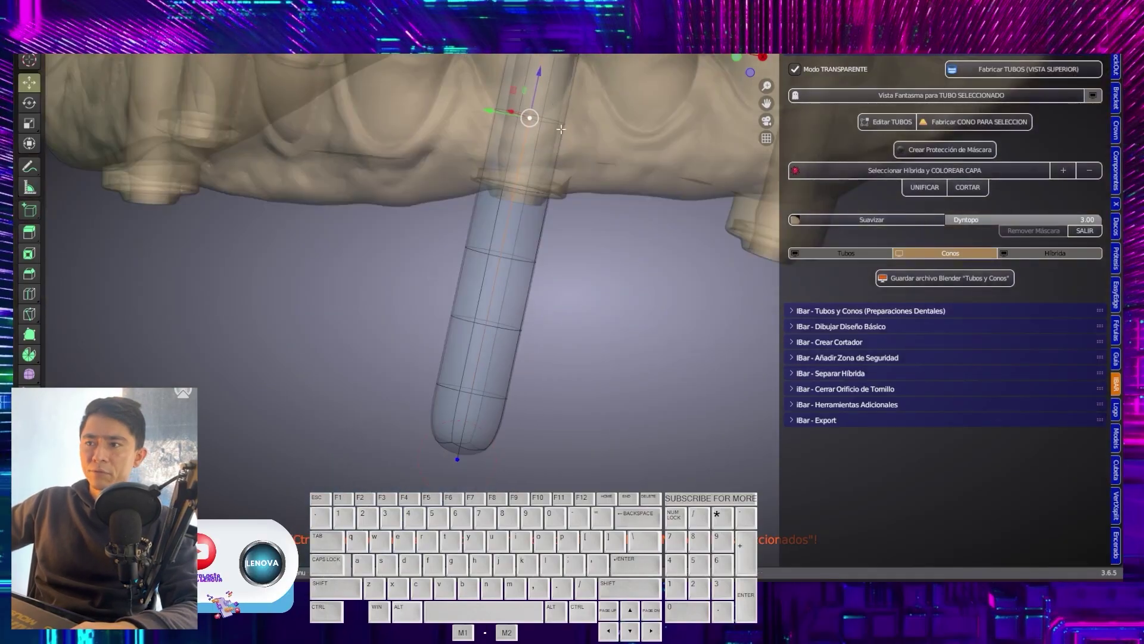
- Shorten the tube by moving its lower end point up along its axis toward the implant connection
{"action": "middle_click_drag", "start_coordinate": [575, 145], "coordinate": [542, 243], "text": "shift"}
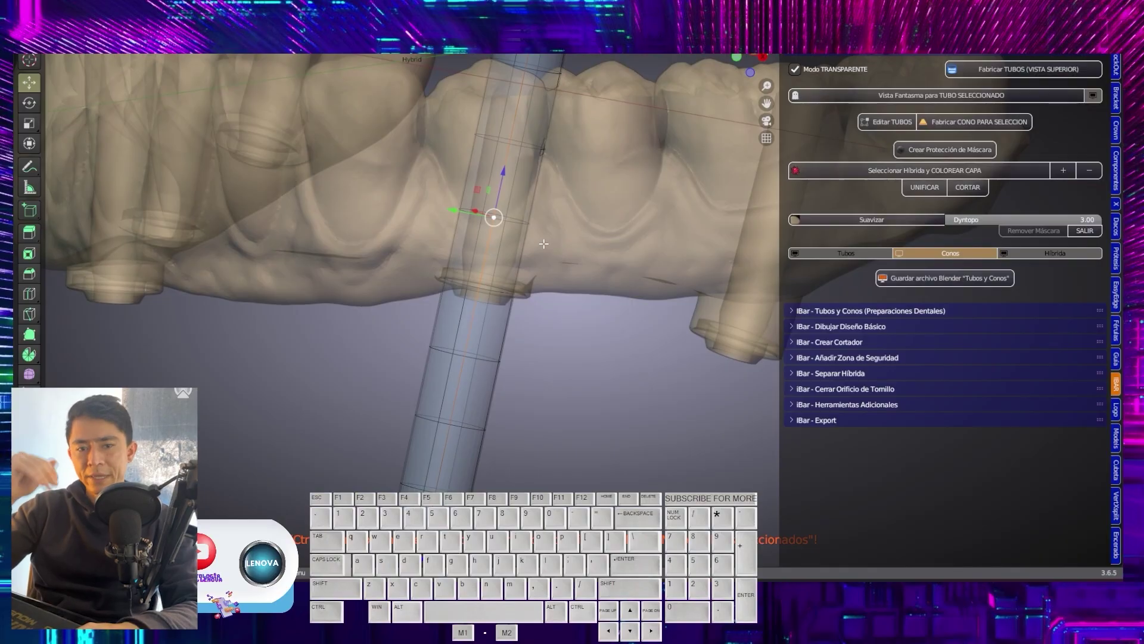
{"action": "scroll", "coordinate": [544, 243], "scroll_direction": "down", "scroll_amount": 2}
{"action": "left_click", "coordinate": [468, 467]}
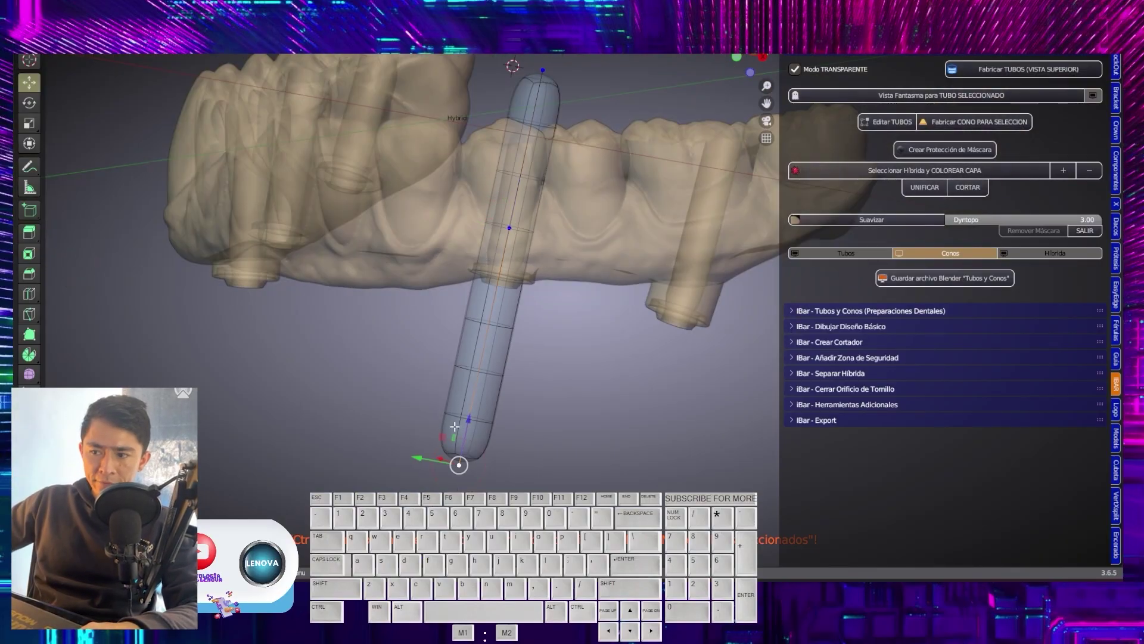
{"action": "left_click_drag", "start_coordinate": [468, 420], "coordinate": [491, 316]}
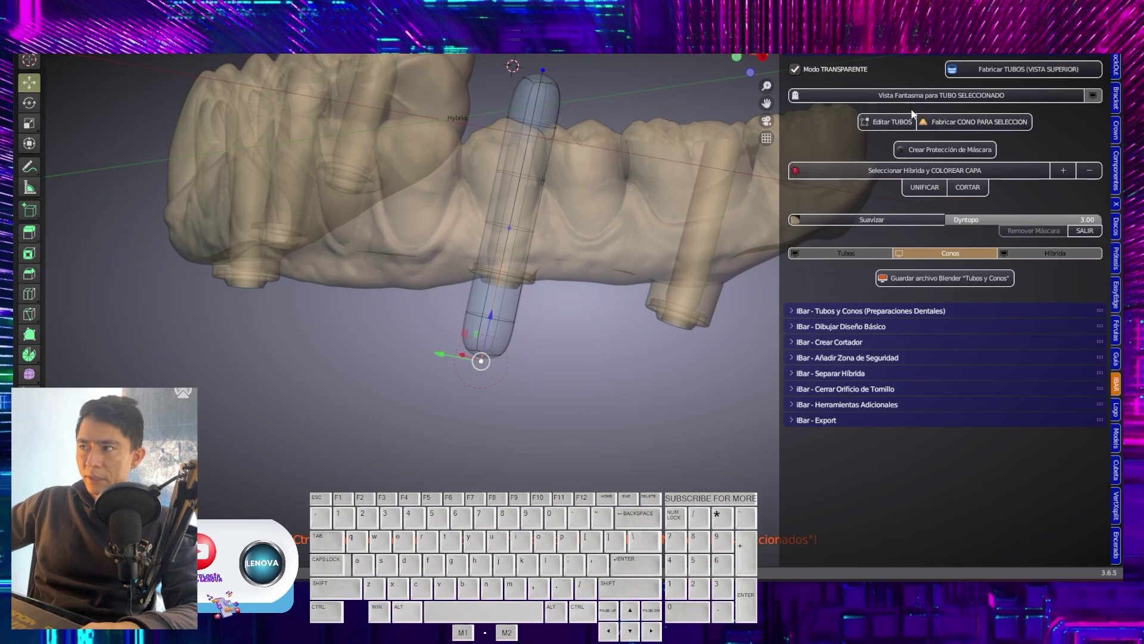
- Turn off transparent mode and enlarge the tube's lower end into a cone around the implant connection
{"action": "left_click", "coordinate": [820, 70]}
{"action": "middle_click_drag", "start_coordinate": [171, 321], "coordinate": [543, 264]}
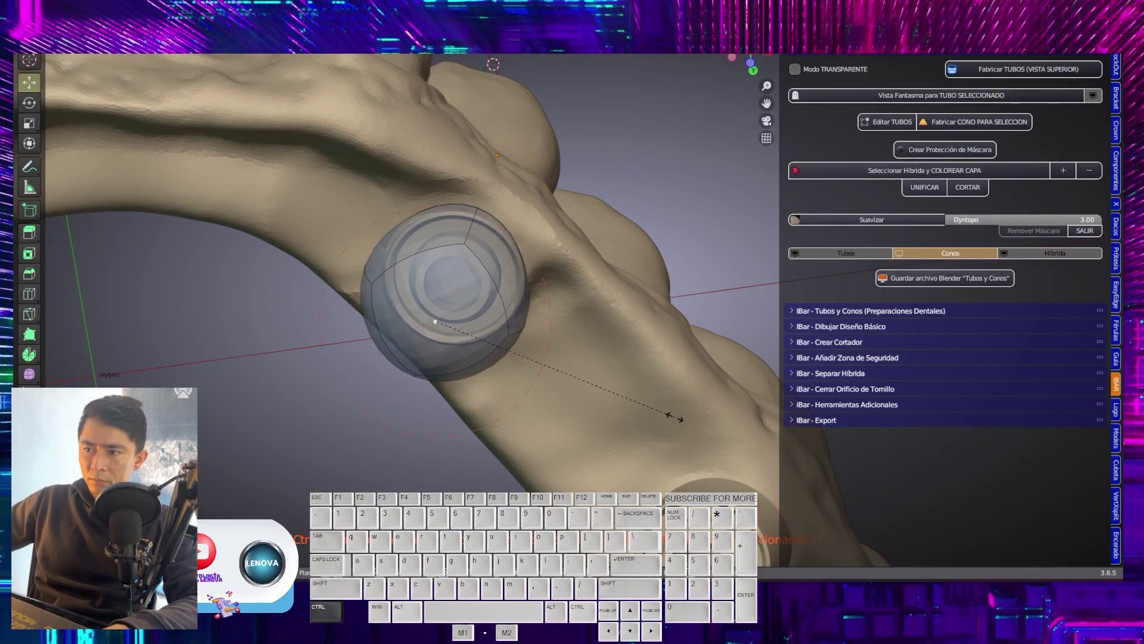
{"action": "middle_click_drag", "start_coordinate": [456, 143], "coordinate": [444, 120]}
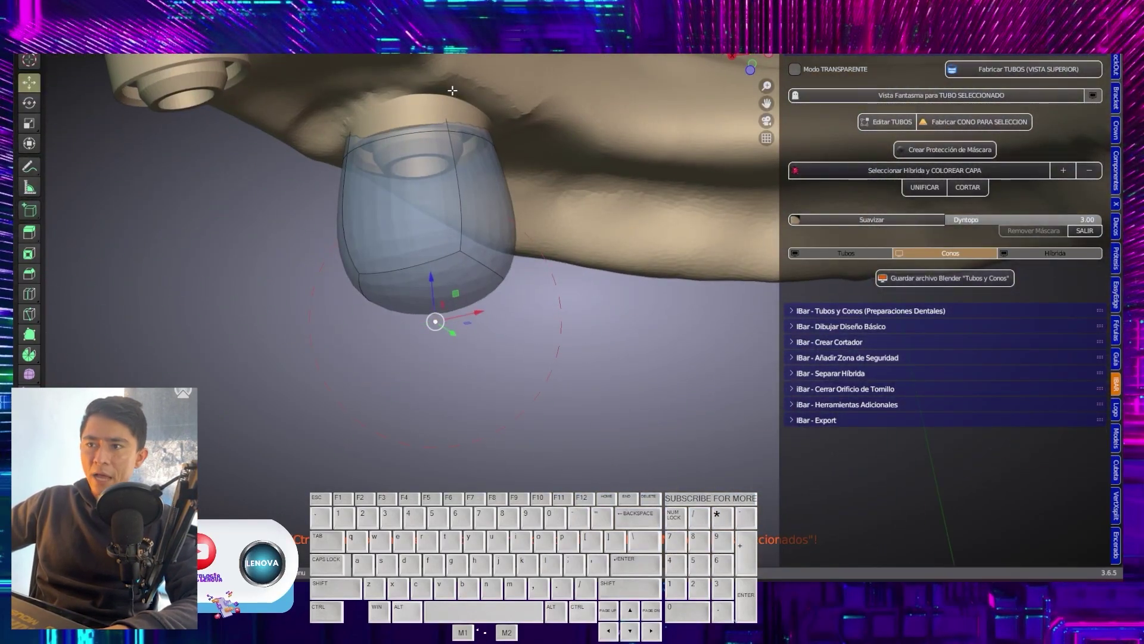
{"action": "key", "text": "s"}
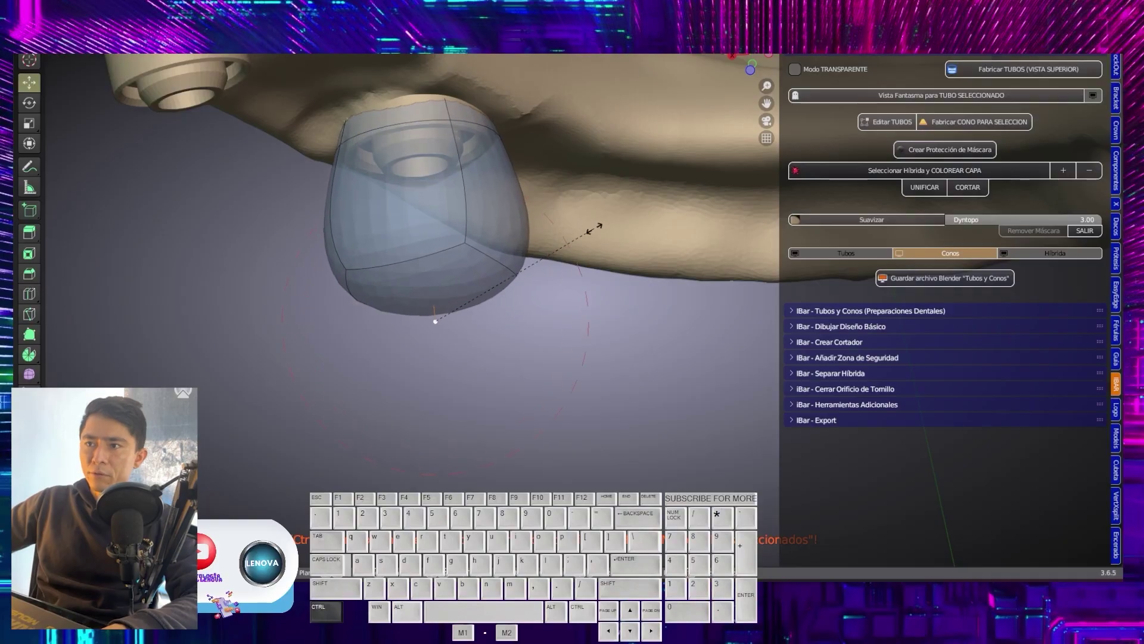
{"action": "left_click", "coordinate": [641, 242]}
- Shift the cone's lower point to centre it on the implant connection, check it in transparent mode, and finish editing
{"action": "middle_click_drag", "start_coordinate": [642, 243], "coordinate": [554, 139]}
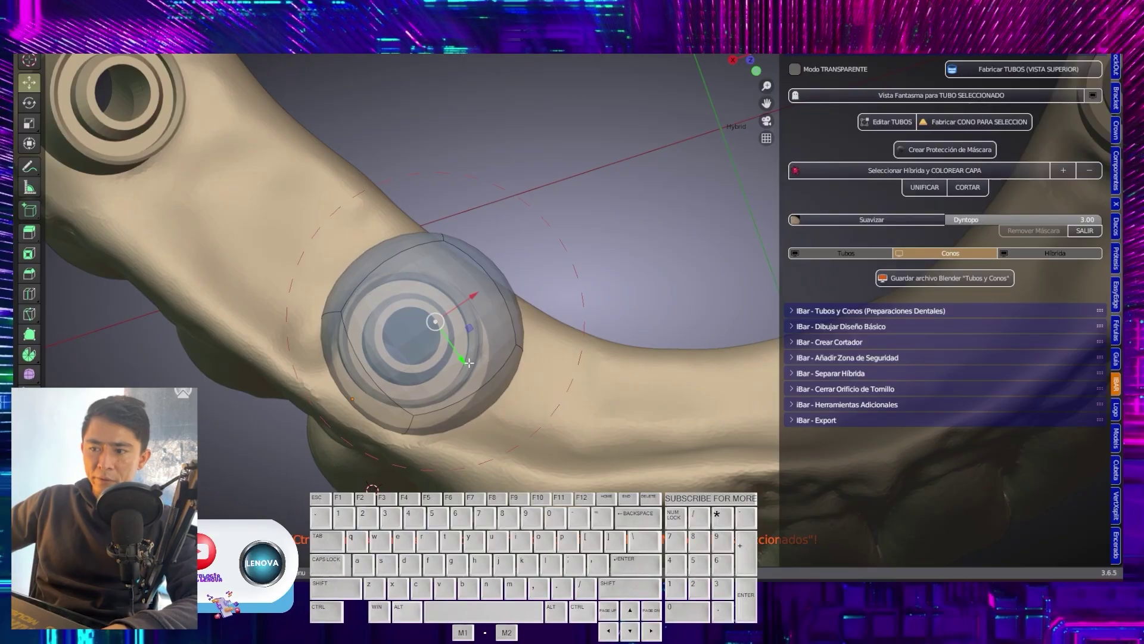
{"action": "left_click_drag", "start_coordinate": [469, 362], "coordinate": [450, 335]}
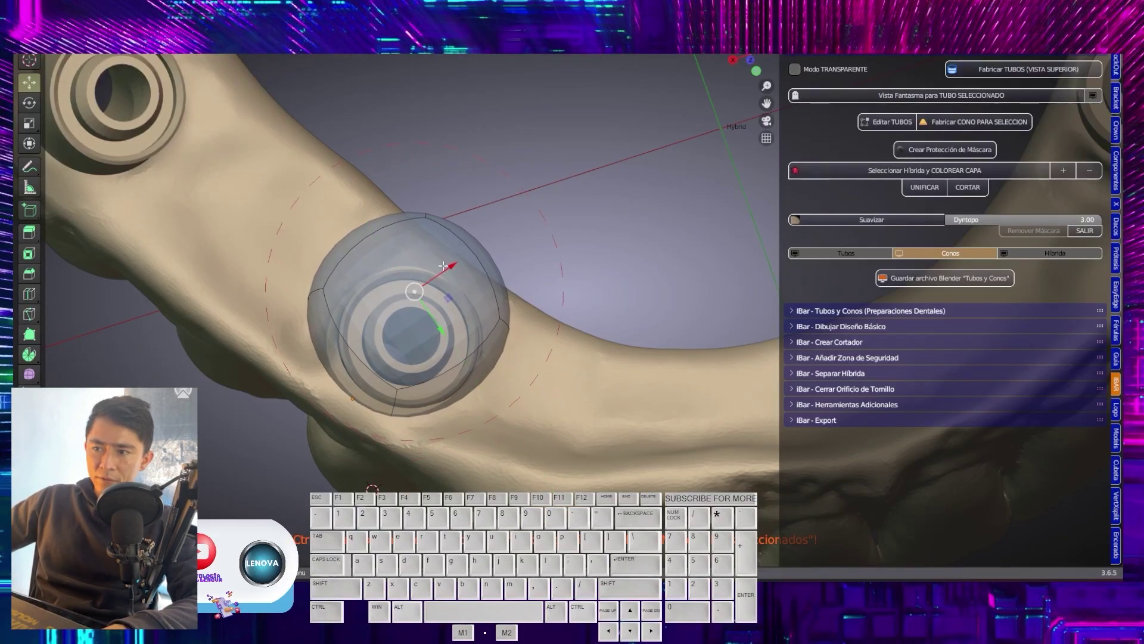
{"action": "middle_click_drag", "start_coordinate": [456, 260], "coordinate": [377, 317]}
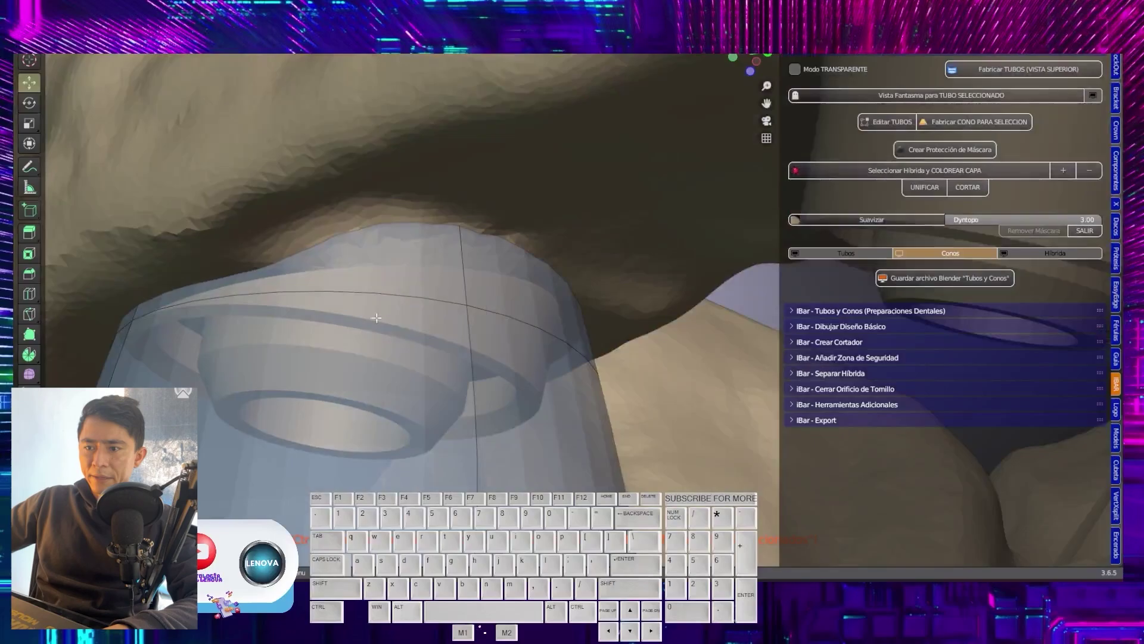
{"action": "middle_click_drag", "start_coordinate": [387, 376], "coordinate": [831, 129]}
{"action": "left_click", "coordinate": [837, 73]}
{"action": "middle_click_drag", "start_coordinate": [536, 179], "coordinate": [518, 284]}
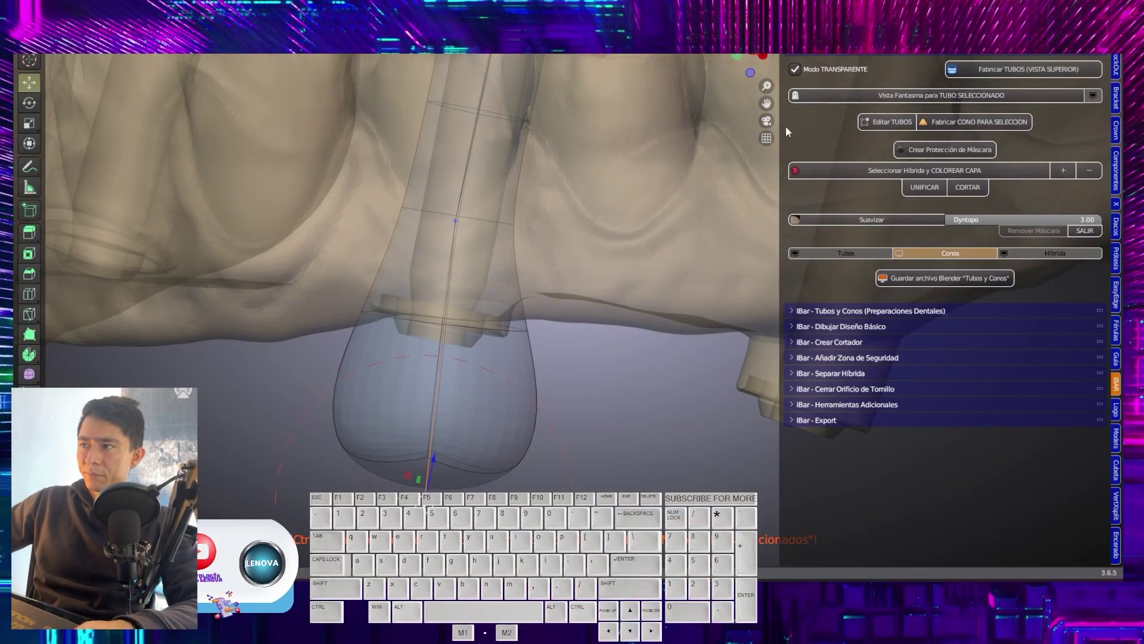
{"action": "left_click", "coordinate": [801, 69]}
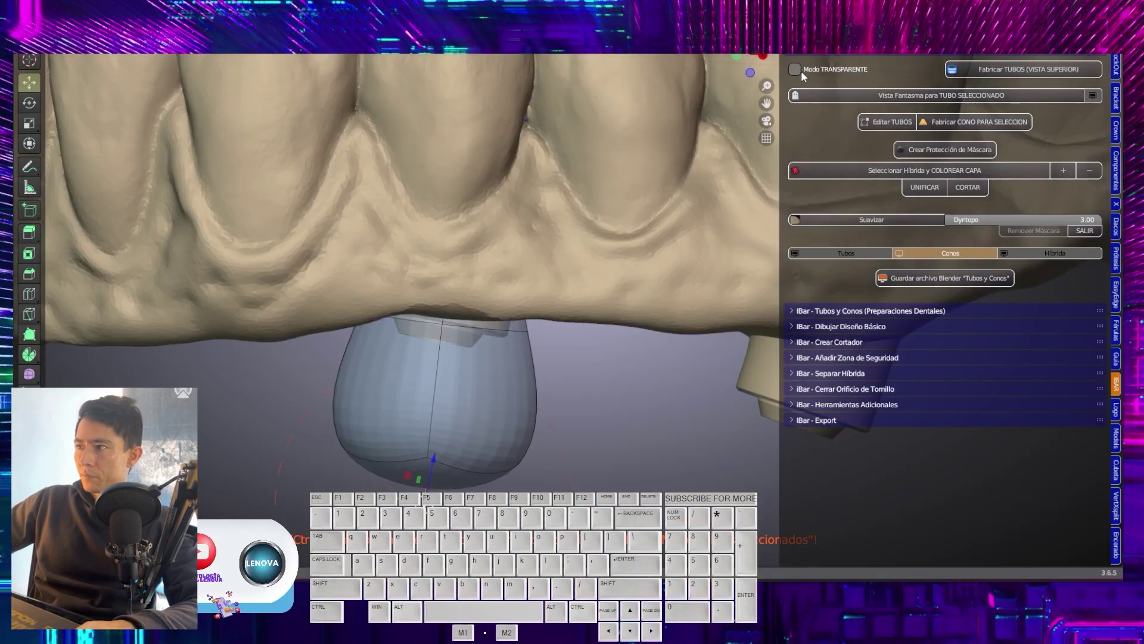
{"action": "left_click", "coordinate": [901, 125]}
- Make a second tube along the axis of the screw hole beside the canine and centre it in the hole
{"action": "scroll", "coordinate": [334, 427], "scroll_direction": "down", "scroll_amount": 5}
{"action": "middle_click_drag", "start_coordinate": [334, 427], "coordinate": [464, 177]}
{"action": "scroll", "coordinate": [359, 338], "scroll_direction": "up", "scroll_amount": 3}
{"action": "left_click", "coordinate": [464, 177]}
{"action": "left_click", "coordinate": [971, 70]}
{"action": "left_click", "coordinate": [435, 158]}
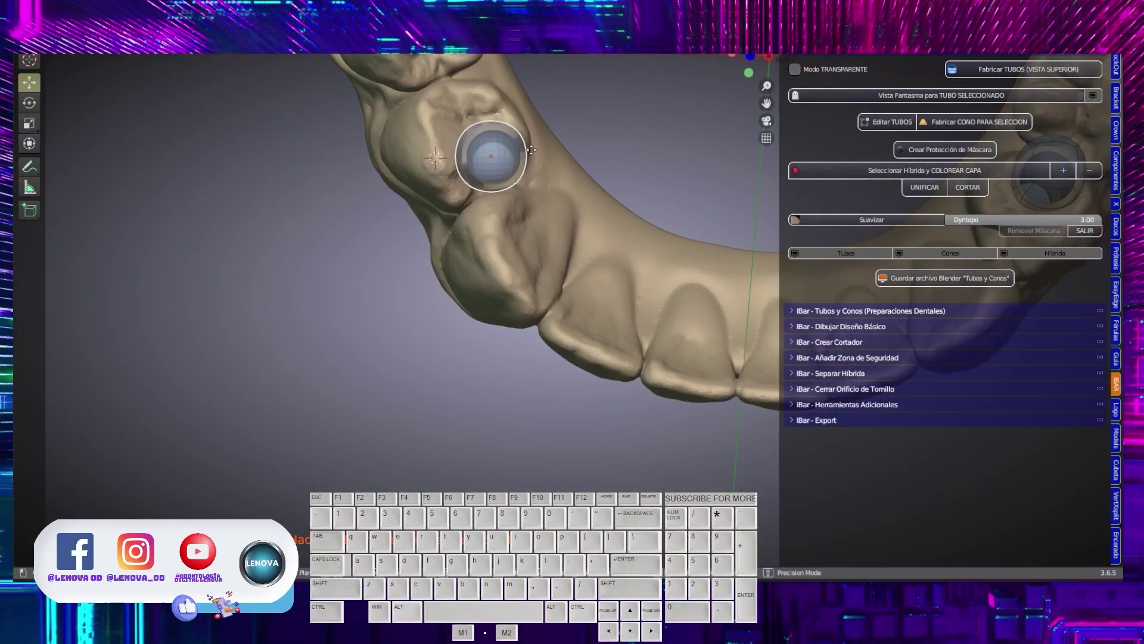
- Edit the second tube in transparent mode, shortening its lower end and widening it into a cone below the implant connection
{"action": "middle_click_drag", "start_coordinate": [553, 196], "coordinate": [525, 286]}
{"action": "left_click", "coordinate": [890, 124]}
{"action": "left_click", "coordinate": [797, 69]}
{"action": "middle_click_drag", "start_coordinate": [524, 226], "coordinate": [506, 240], "text": "shift"}
{"action": "scroll", "coordinate": [488, 411], "scroll_direction": "down", "scroll_amount": 3}
{"action": "left_click", "coordinate": [477, 373]}
{"action": "left_click_drag", "start_coordinate": [435, 375], "coordinate": [443, 375]}
{"action": "scroll", "coordinate": [453, 382], "scroll_direction": "up", "scroll_amount": 5, "text": "ctrl"}
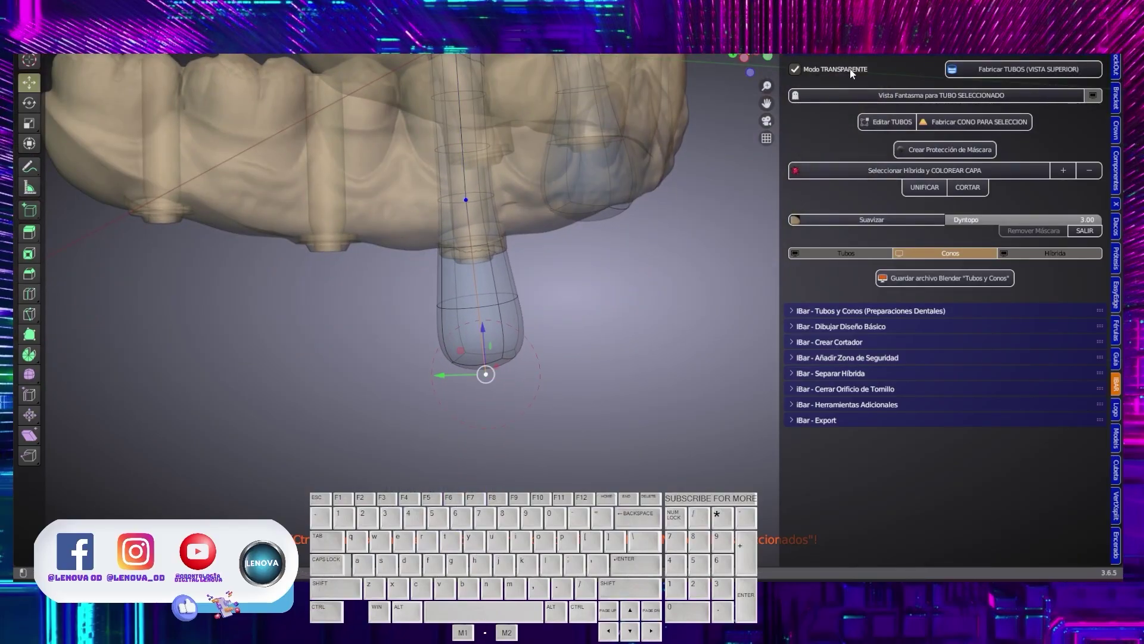
- Turn off transparent mode, adjust the second cone's lower end to cover the implant connection, and finish editing
{"action": "left_click", "coordinate": [853, 71]}
{"action": "middle_click_drag", "start_coordinate": [647, 286], "coordinate": [581, 239]}
{"action": "scroll", "coordinate": [451, 404], "scroll_direction": "up", "scroll_amount": 3, "text": "ctrl"}
{"action": "scroll", "coordinate": [452, 239], "scroll_direction": "up", "scroll_amount": 2}
{"action": "left_click_drag", "start_coordinate": [499, 391], "coordinate": [498, 375]}
{"action": "middle_click_drag", "start_coordinate": [563, 256], "coordinate": [602, 286]}
{"action": "middle_click_drag", "start_coordinate": [453, 286], "coordinate": [745, 197], "text": "shift"}
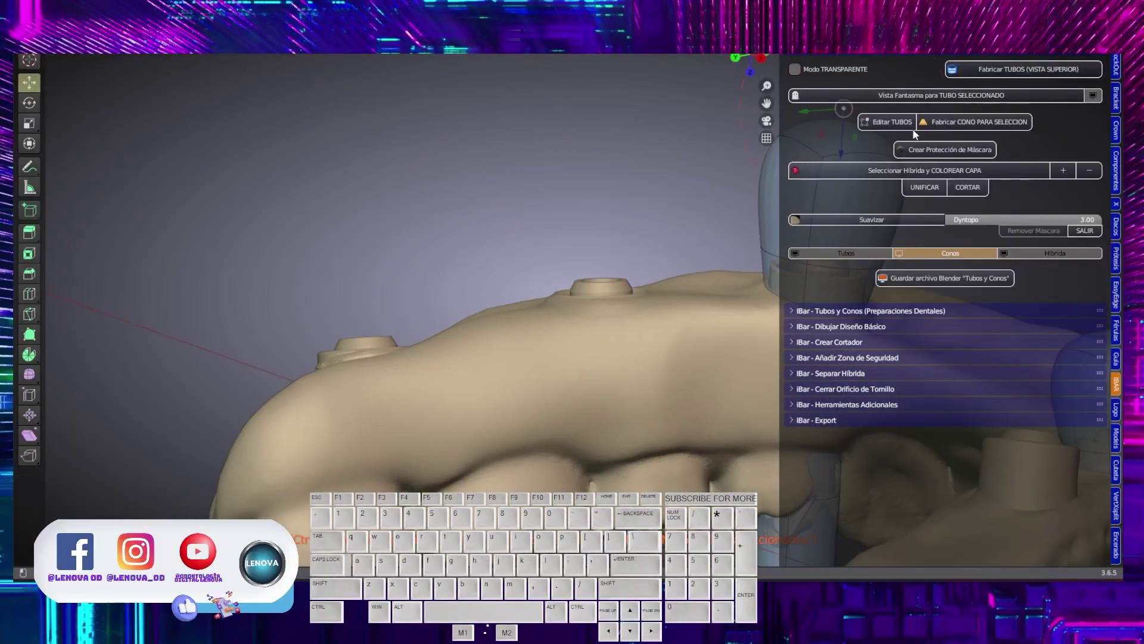
{"action": "left_click", "coordinate": [907, 126]}
- Make a third tube on the opposite side and centre it in the premolar screw hole next to the molar
{"action": "left_click", "coordinate": [544, 342]}
{"action": "middle_click_drag", "start_coordinate": [549, 262], "coordinate": [475, 328]}
{"action": "right_click", "coordinate": [560, 441], "text": "shift"}
{"action": "left_click", "coordinate": [980, 123]}
{"action": "key", "text": "g"}
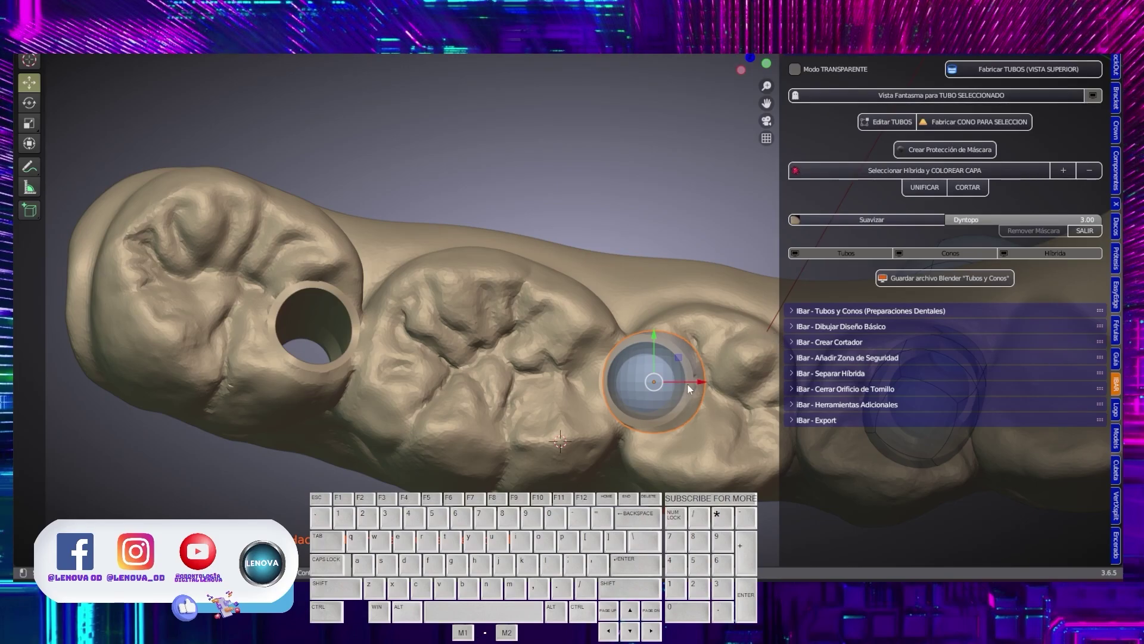
{"action": "left_click_drag", "start_coordinate": [688, 384], "coordinate": [679, 384]}
{"action": "middle_click_drag", "start_coordinate": [546, 398], "coordinate": [540, 262]}
{"action": "middle_click_drag", "start_coordinate": [572, 358], "coordinate": [537, 179], "text": "shift"}
- Edit the third tube in transparent mode, shortening its lower end, widening it into a cone over the implant connection, and finish editing
{"action": "left_click", "coordinate": [883, 120]}
{"action": "middle_click_drag", "start_coordinate": [626, 358], "coordinate": [518, 316], "text": "shift"}
{"action": "left_click", "coordinate": [511, 519]}
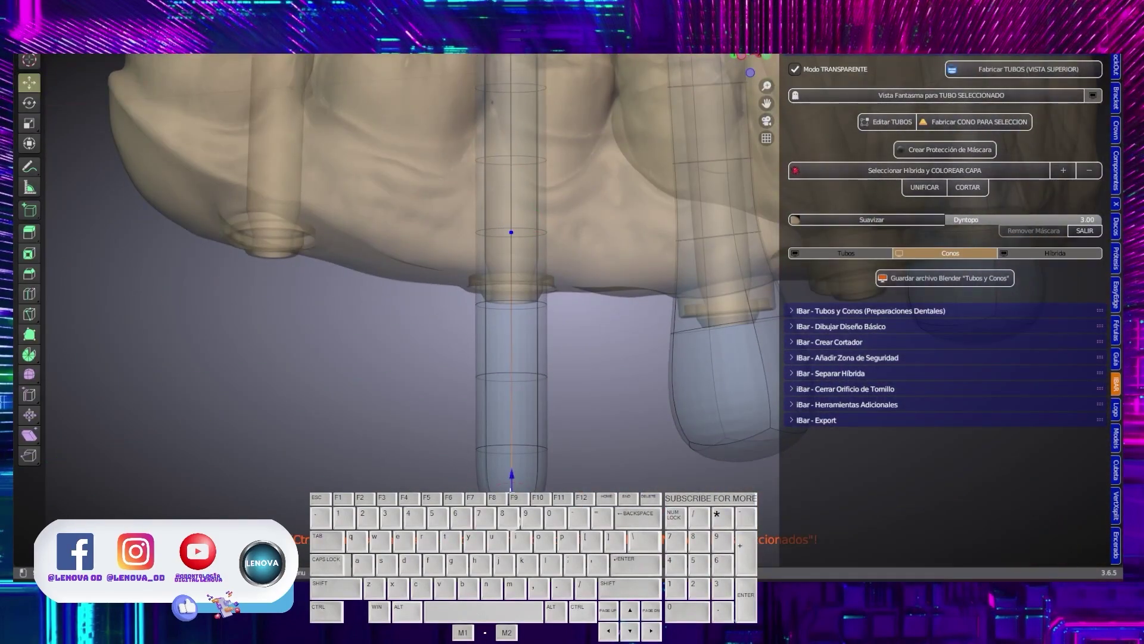
{"action": "left_click_drag", "start_coordinate": [511, 475], "coordinate": [512, 378]}
{"action": "key", "text": "ctrl+a"}
{"action": "left_click", "coordinate": [639, 447]}
{"action": "middle_click_drag", "start_coordinate": [631, 441], "coordinate": [596, 417]}
{"action": "key", "text": "ctrl+a"}
{"action": "left_click", "coordinate": [888, 123]}
- Make a fourth tube along the axis of the molar screw hole and centre it in the hole
{"action": "middle_click_drag", "start_coordinate": [453, 149], "coordinate": [380, 240]}
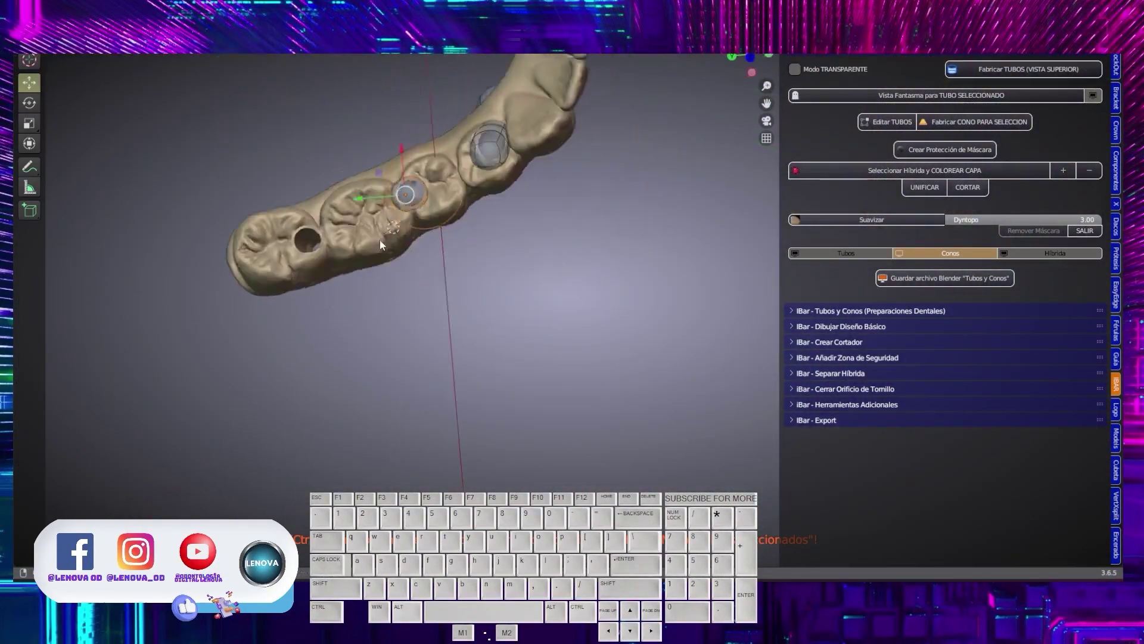
{"action": "left_click", "coordinate": [380, 239]}
{"action": "middle_click_drag", "start_coordinate": [379, 340], "coordinate": [459, 348]}
{"action": "middle_click_drag", "start_coordinate": [289, 169], "coordinate": [494, 345], "text": "shift"}
{"action": "middle_click_drag", "start_coordinate": [507, 453], "coordinate": [561, 304], "text": "shift"}
{"action": "scroll", "coordinate": [506, 310], "scroll_direction": "up", "scroll_amount": 12}
{"action": "right_click", "coordinate": [342, 380], "text": "shift"}
{"action": "left_click", "coordinate": [945, 150]}
{"action": "key", "text": "g"}
{"action": "left_click", "coordinate": [653, 318]}
{"action": "key", "text": "s"}
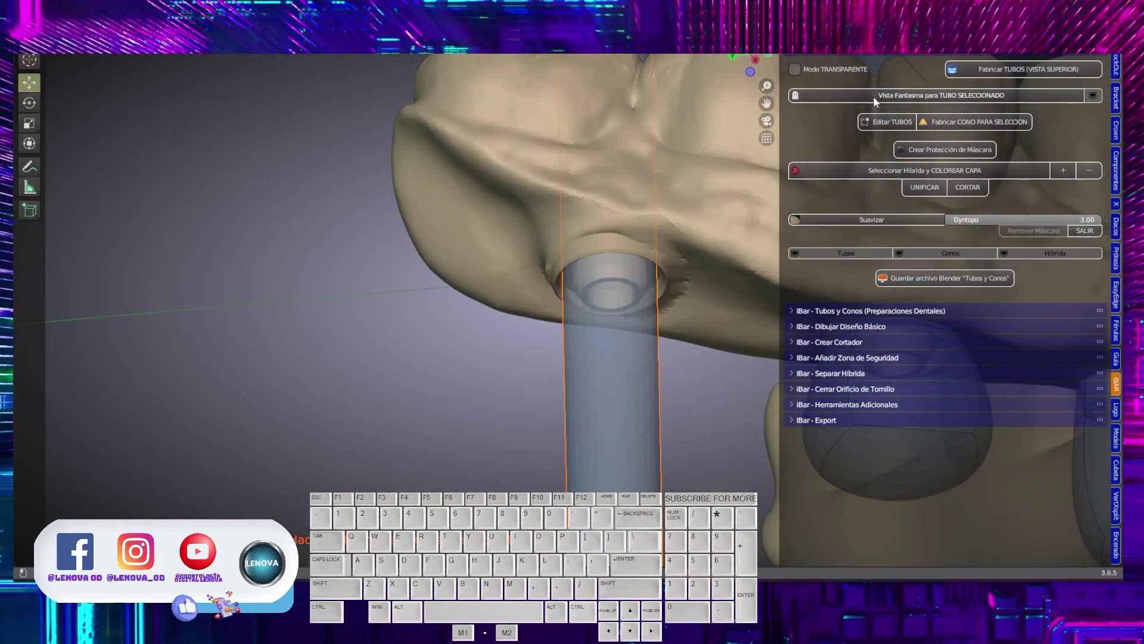
- Edit the fourth tube in transparent mode, shortening its lower end and widening it into a cone that covers the implant connection
{"action": "key", "text": "alt+z"}
{"action": "middle_click_drag", "start_coordinate": [453, 280], "coordinate": [419, 292]}
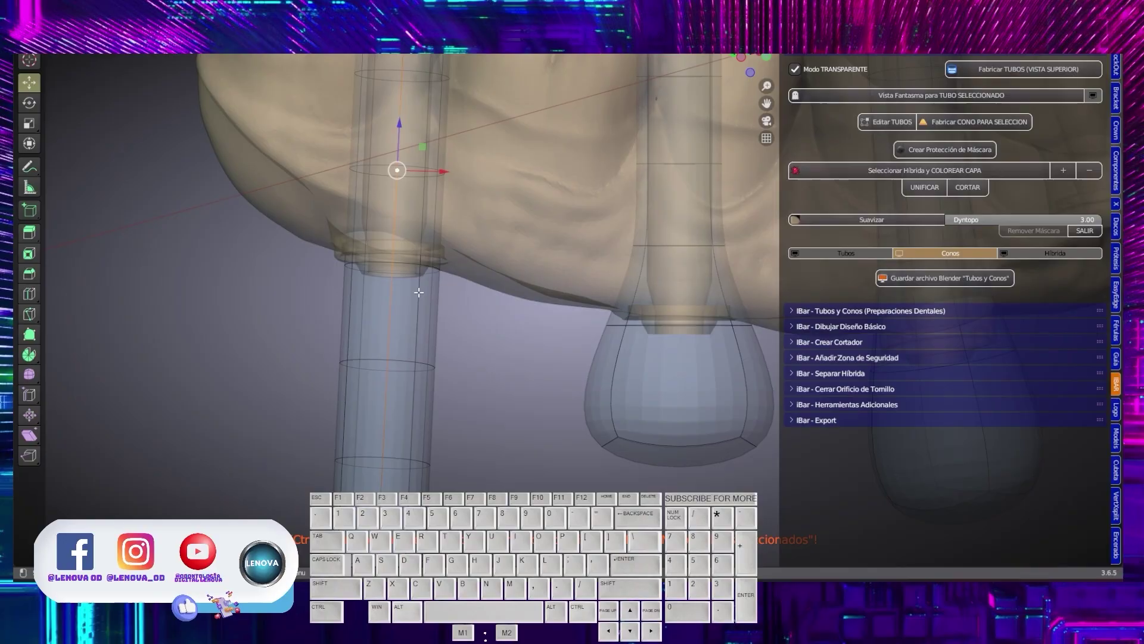
{"action": "scroll", "coordinate": [419, 292], "scroll_direction": "down", "scroll_amount": 4}
{"action": "left_click", "coordinate": [396, 472]}
{"action": "key", "text": "g"}
{"action": "left_click", "coordinate": [403, 334]}
{"action": "key", "text": "alt+z"}
{"action": "key", "text": "alt+s"}
{"action": "left_click", "coordinate": [441, 335]}
{"action": "key", "text": "alt+z"}
{"action": "key", "text": "alt+z"}
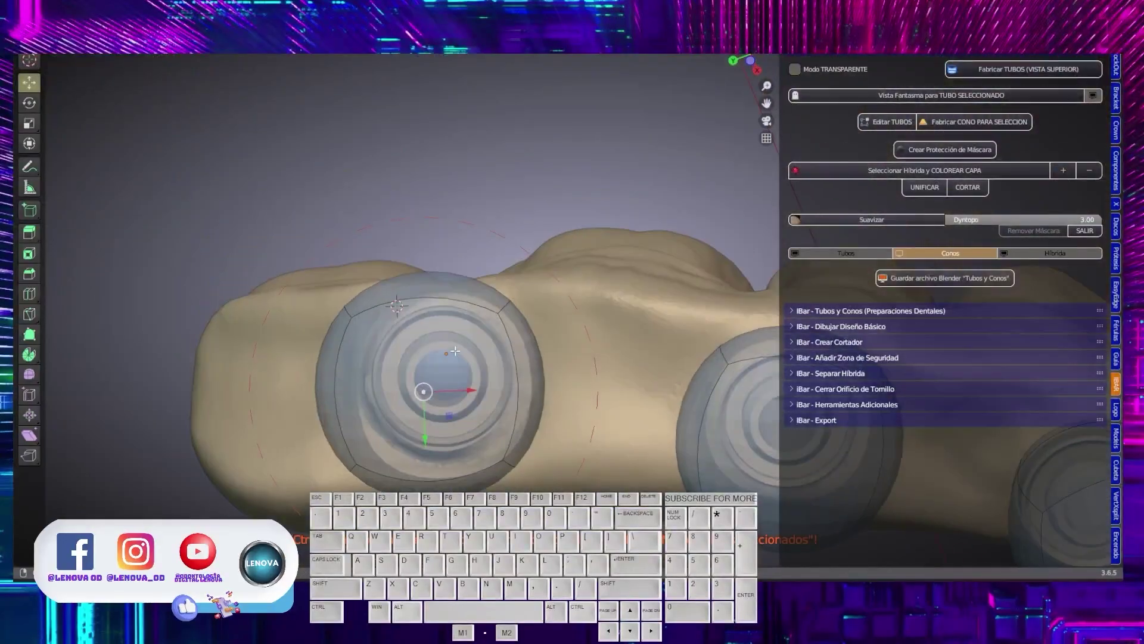
{"action": "key", "text": "Tab"}
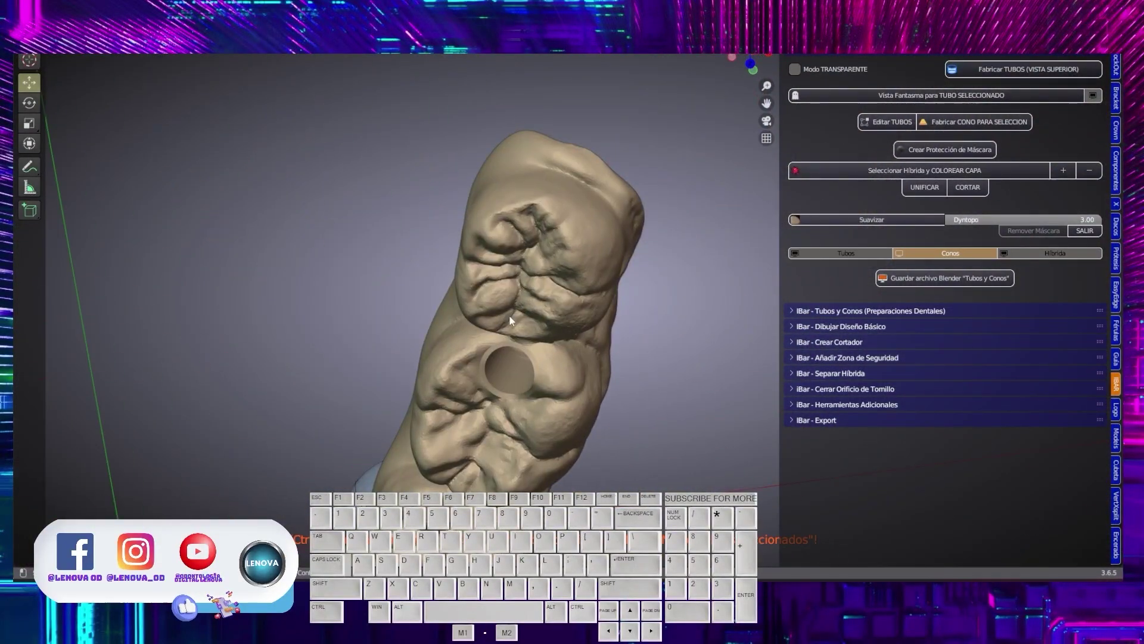
- Make the last tube in the remaining molar screw hole and pull its lower end back towards the implant connection
{"action": "middle_click_drag", "start_coordinate": [509, 314], "coordinate": [539, 341]}
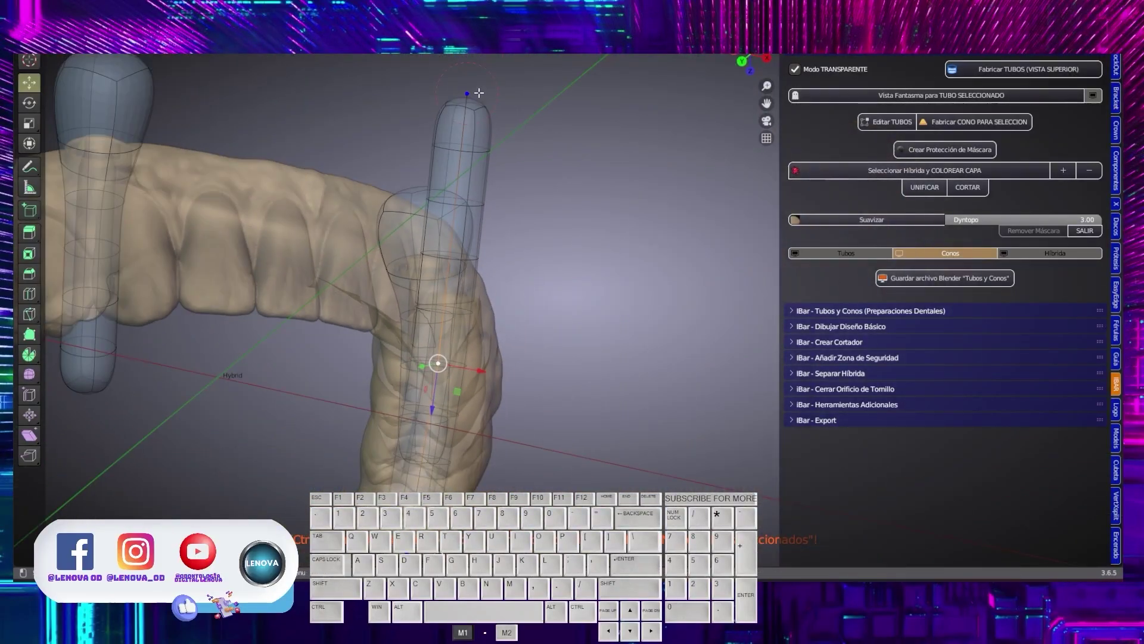
{"action": "left_click", "coordinate": [478, 92]}
{"action": "left_click_drag", "start_coordinate": [467, 143], "coordinate": [444, 282]}
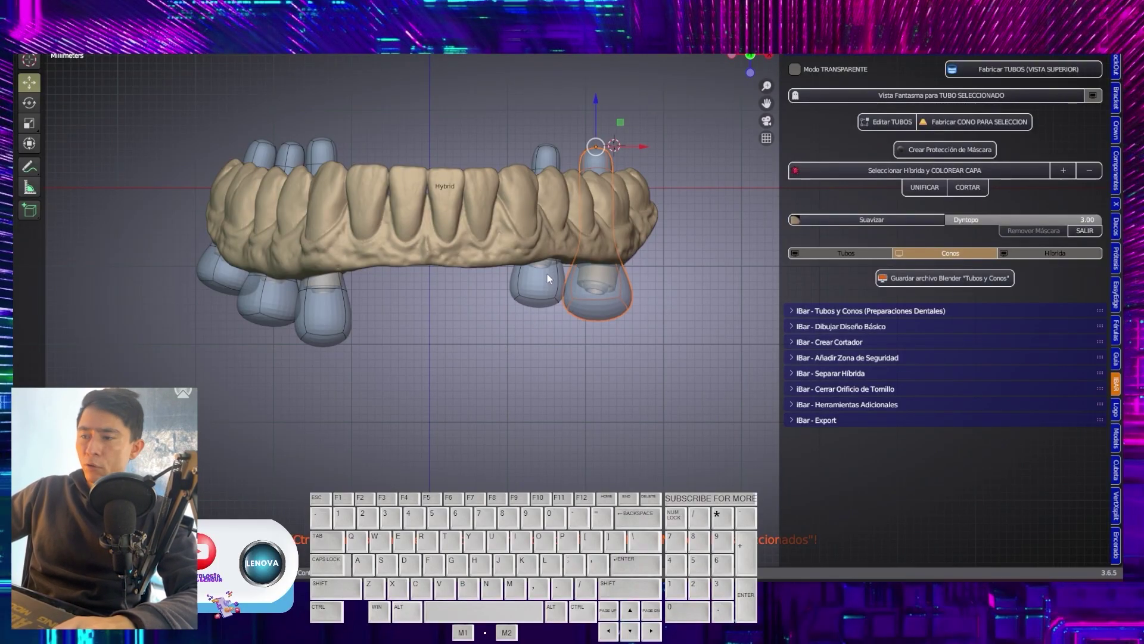
- Select all five tubes and make cones from the selection
{"action": "left_click", "coordinate": [325, 319], "text": "shift"}
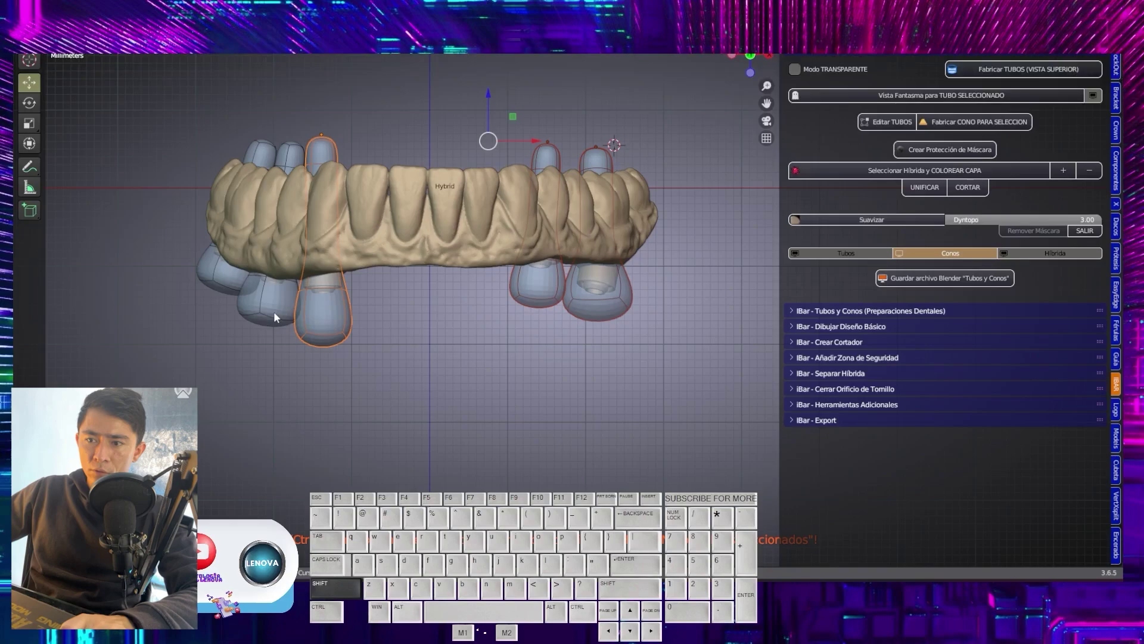
{"action": "left_click", "coordinate": [221, 285], "text": "shift"}
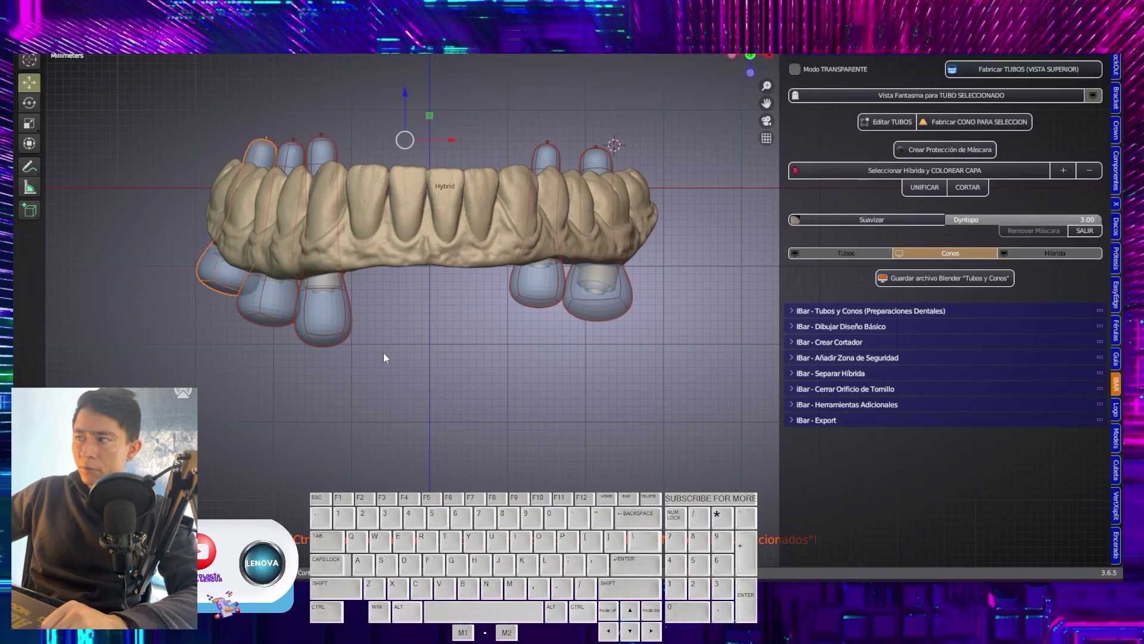
{"action": "left_click", "coordinate": [1011, 125]}
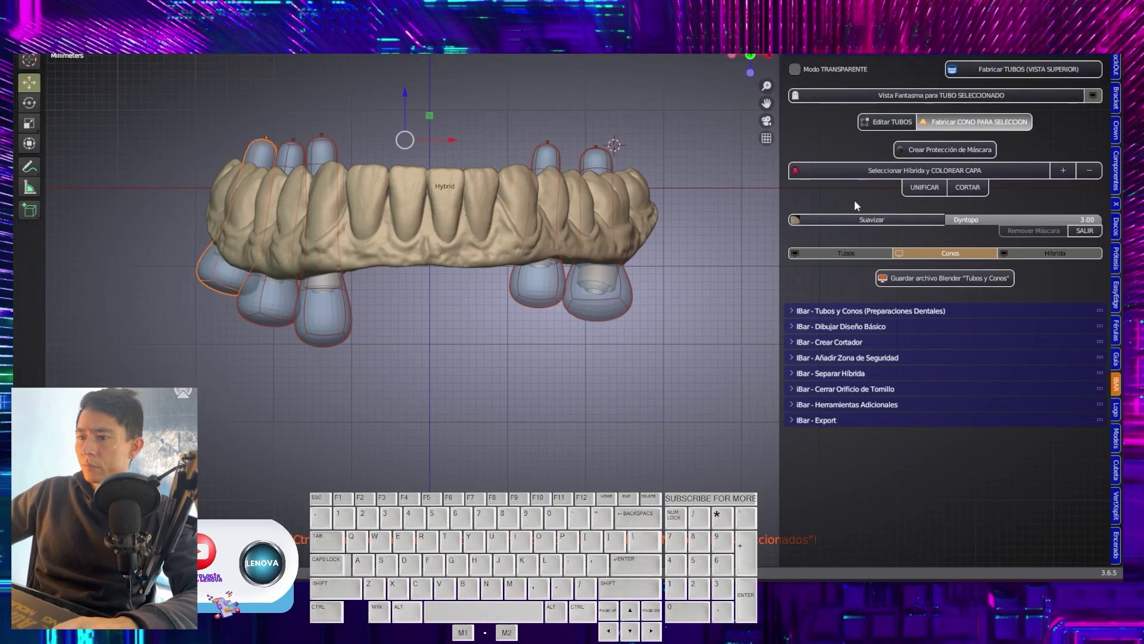
- Create the mask protection for the hybrid and inspect the protected areas around the implant connections
{"action": "left_click", "coordinate": [969, 153]}
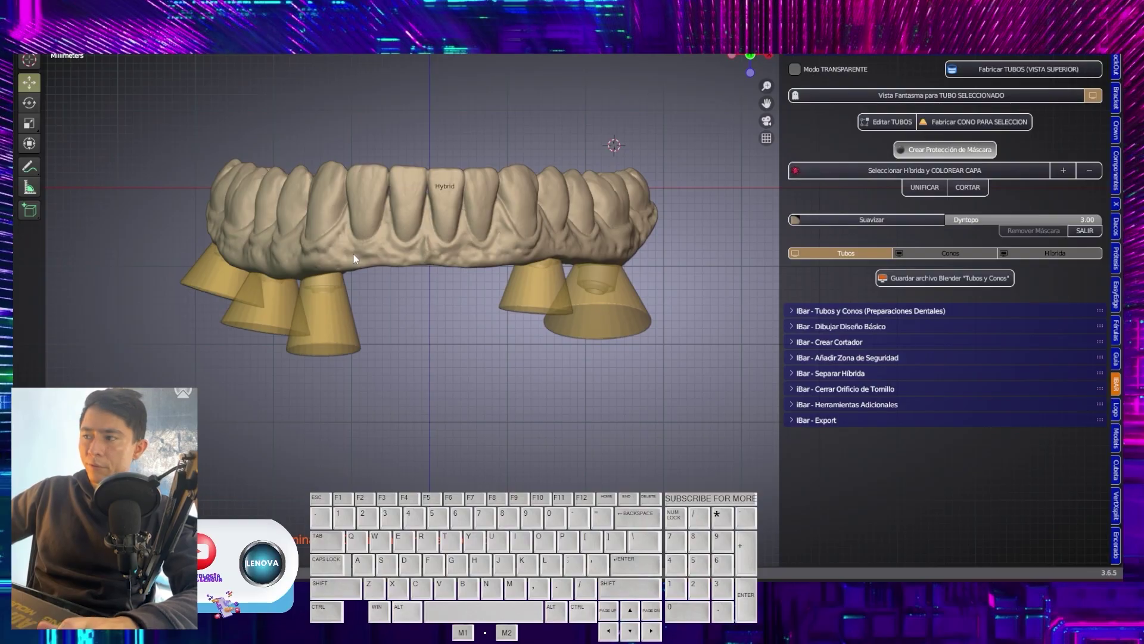
{"action": "scroll", "coordinate": [266, 263], "scroll_direction": "down", "scroll_amount": 4}
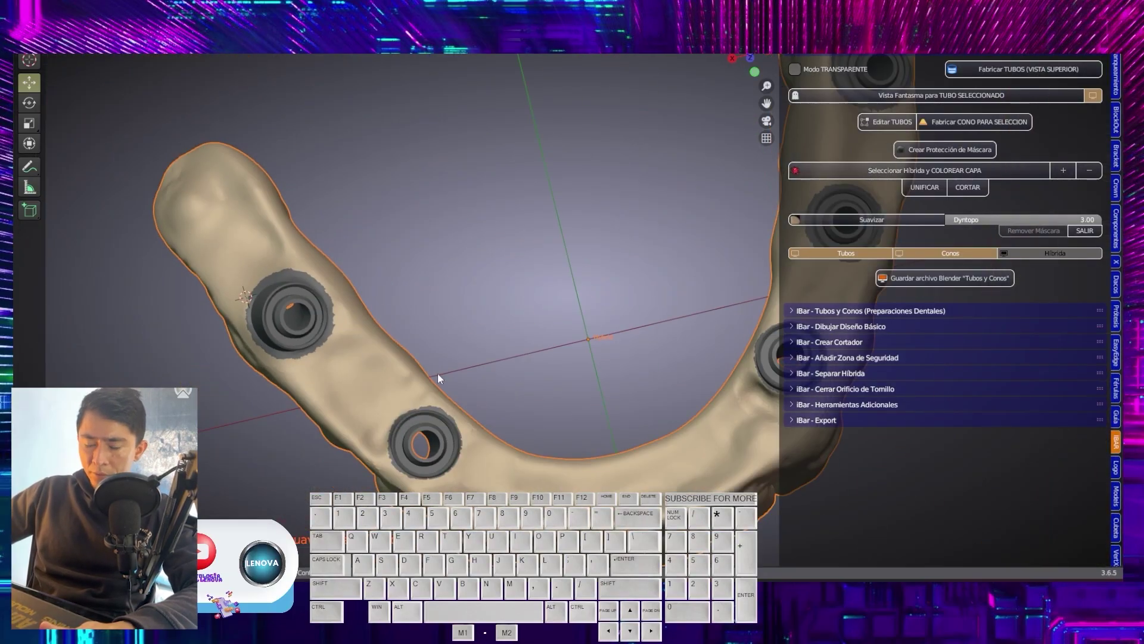
{"action": "middle_click_drag", "start_coordinate": [438, 373], "coordinate": [507, 249], "text": "shift"}
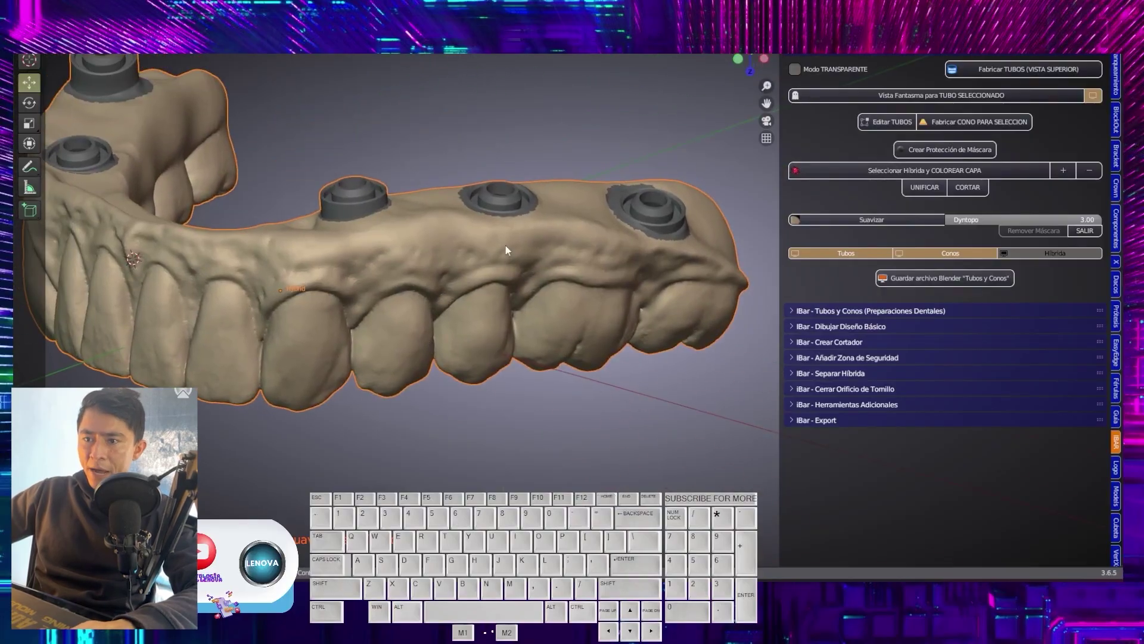
{"action": "middle_click_drag", "start_coordinate": [321, 269], "coordinate": [688, 60]}
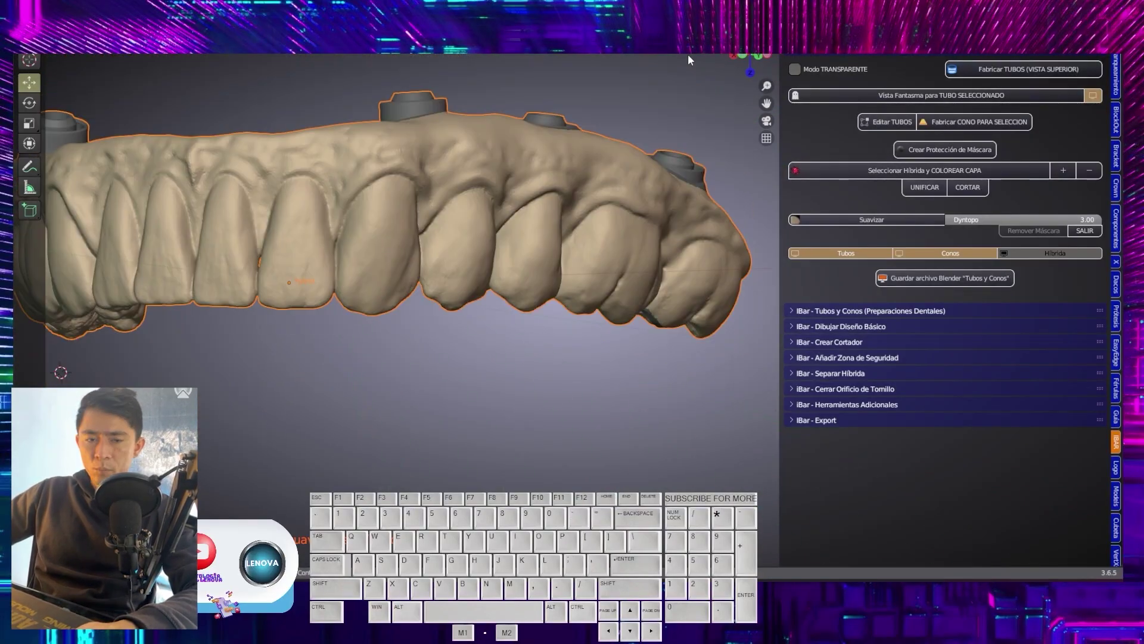
- Open the IBar basic design tools and start drawing the design line on the inner ridge behind the rearmost implant
{"action": "left_click", "coordinate": [893, 52]}
{"action": "left_click", "coordinate": [883, 77]}
{"action": "middle_click_drag", "start_coordinate": [602, 113], "coordinate": [566, 202]}
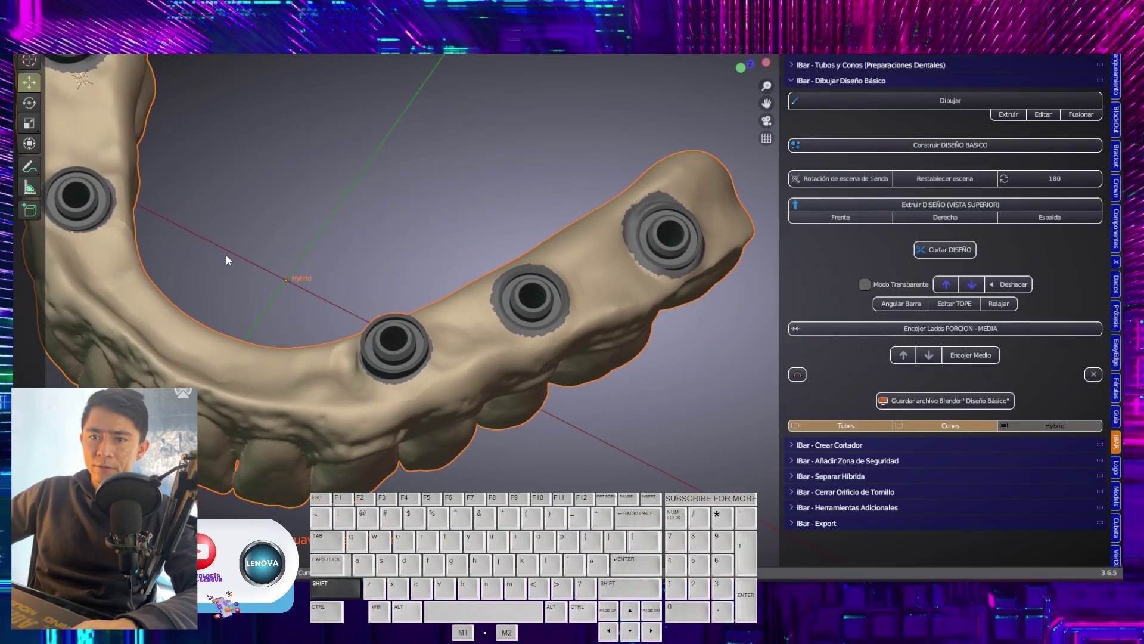
{"action": "middle_click_drag", "start_coordinate": [226, 260], "coordinate": [389, 256]}
{"action": "scroll", "coordinate": [388, 255], "scroll_direction": "up", "scroll_amount": 6}
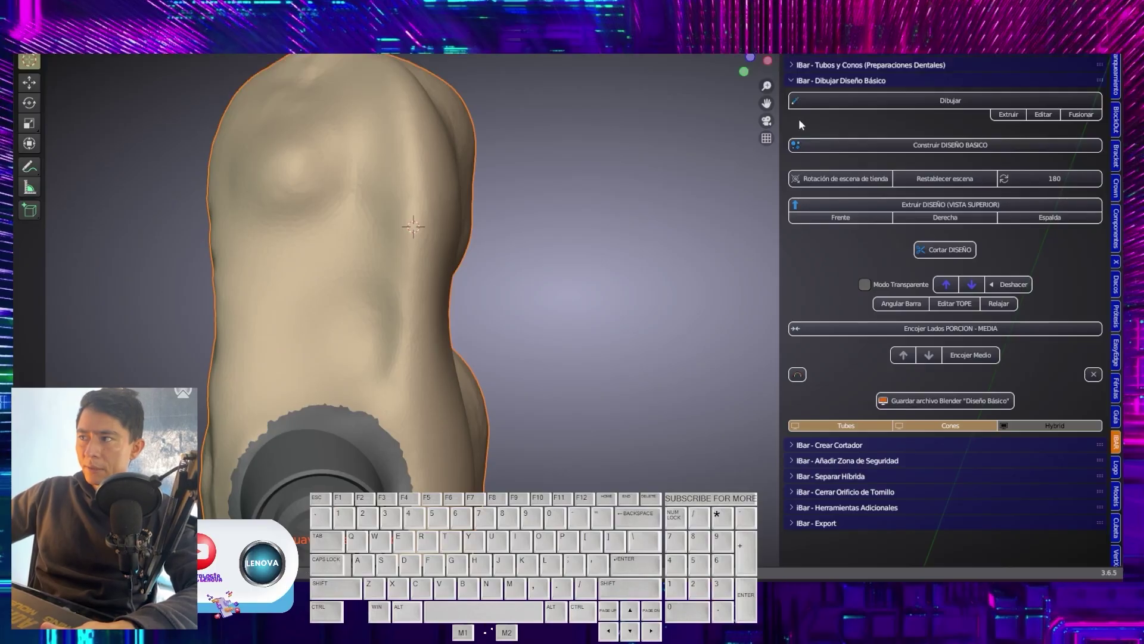
{"action": "left_click", "coordinate": [872, 106]}
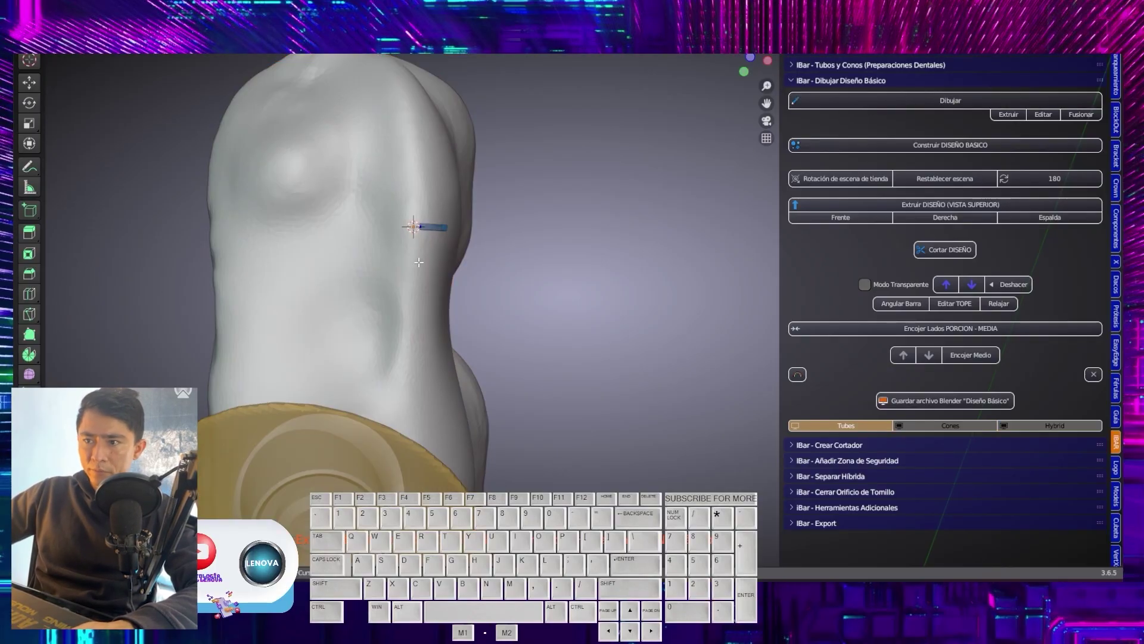
- Align the design line's first segment with the inner ridge and extend it forward to beside the rearmost cone
{"action": "middle_click_drag", "start_coordinate": [422, 257], "coordinate": [428, 216], "text": "shift"}
{"action": "left_click", "coordinate": [419, 242]}
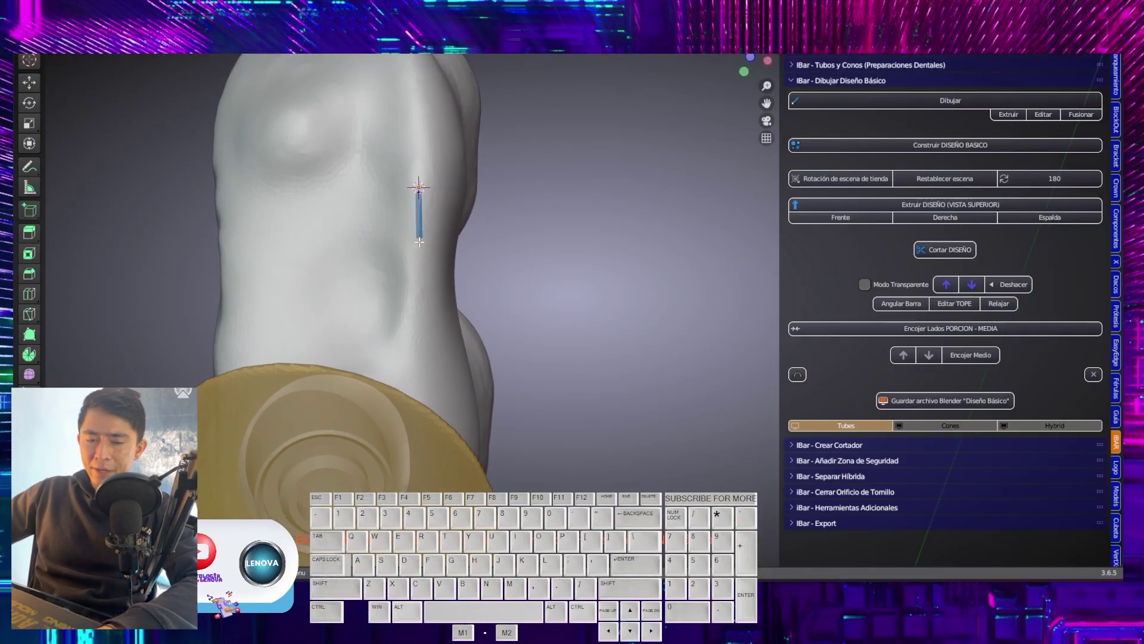
{"action": "key", "text": "g"}
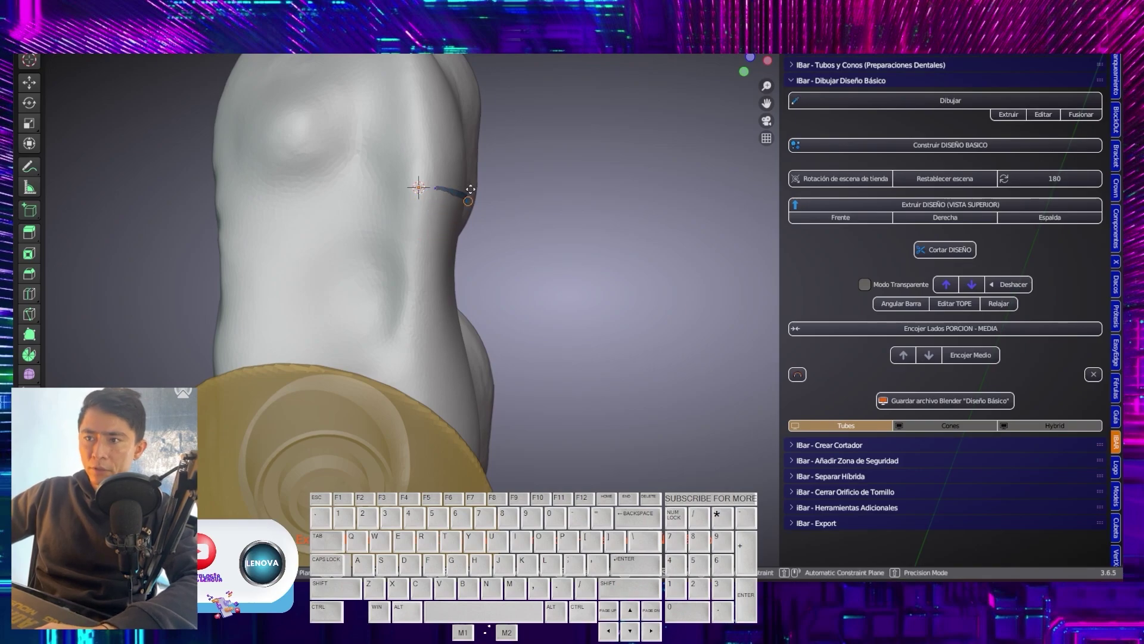
{"action": "left_click", "coordinate": [419, 290]}
{"action": "mouse_move", "coordinate": [419, 290]}
{"action": "middle_mouse_down"}
{"action": "mouse_move", "coordinate": [453, 239]}
{"action": "mouse_move", "coordinate": [524, 179]}
{"action": "mouse_move", "coordinate": [465, 231]}
{"action": "middle_mouse_up"}
{"action": "left_click", "coordinate": [331, 284]}
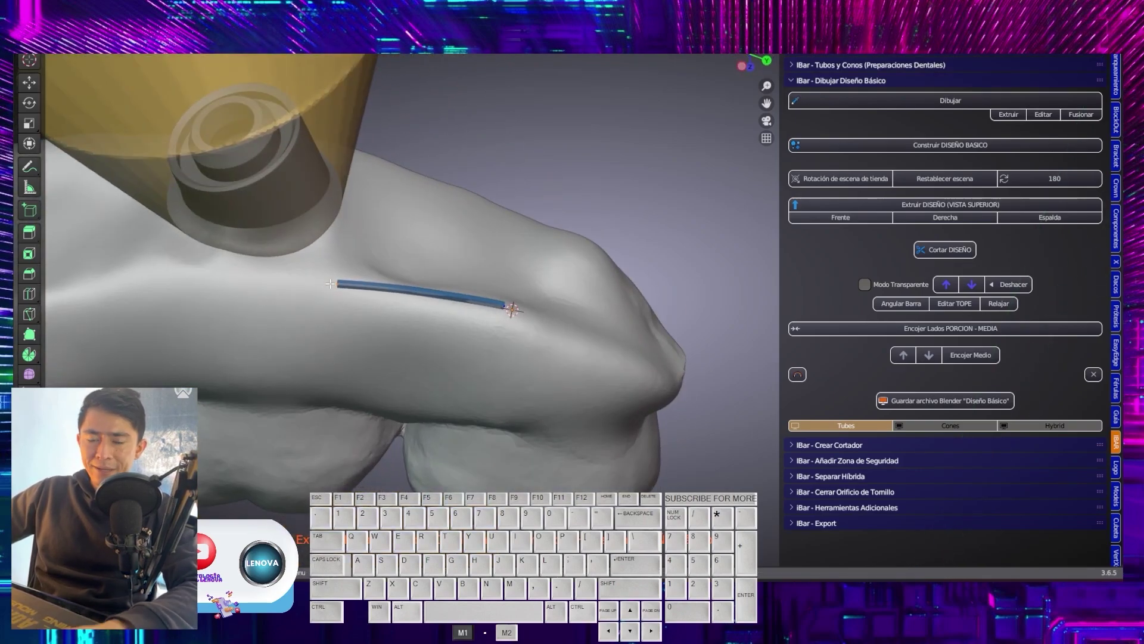
- Extend the design line along the inner side of the arch past the rearmost cone to the next implant
{"action": "middle_click_drag", "start_coordinate": [331, 284], "coordinate": [615, 321]}
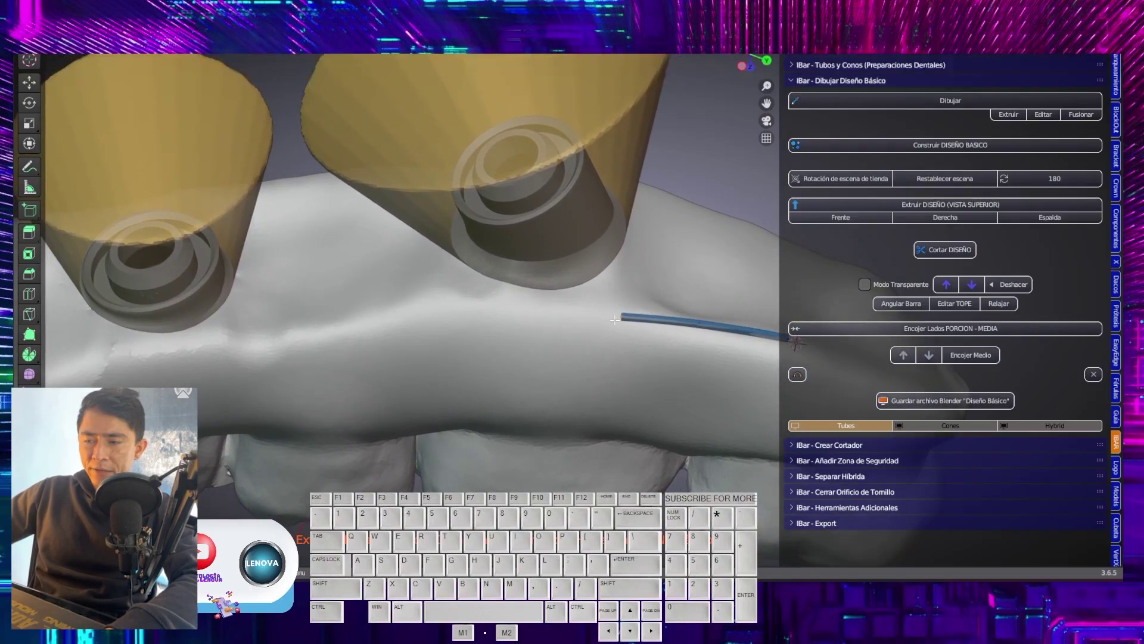
{"action": "key", "text": "e"}
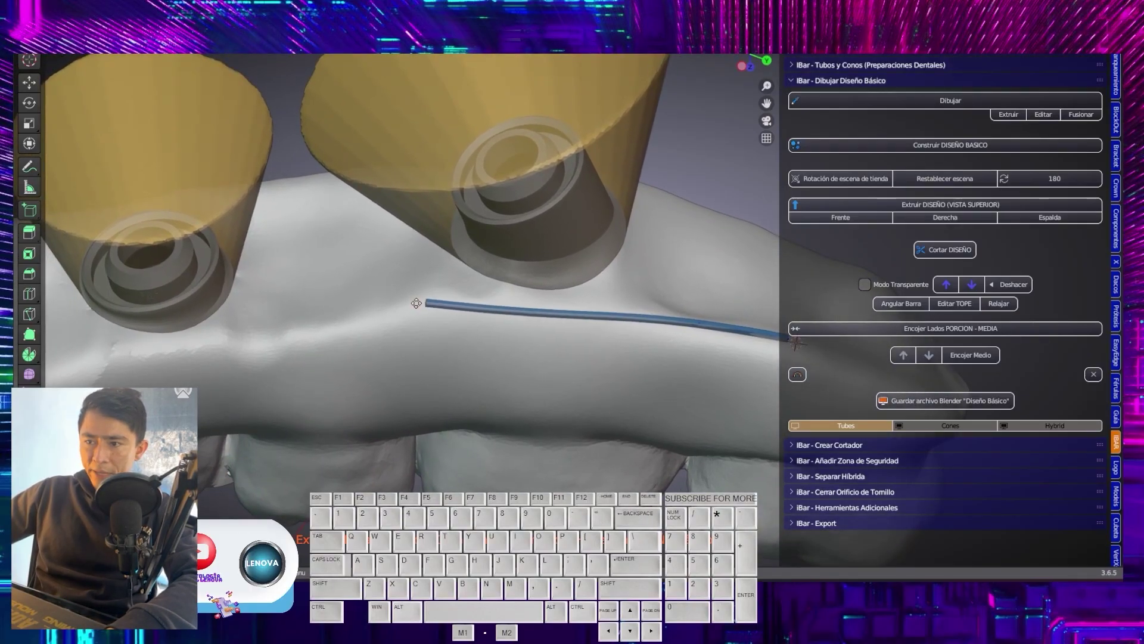
{"action": "left_click", "coordinate": [417, 303]}
{"action": "middle_click_drag", "start_coordinate": [417, 303], "coordinate": [390, 338]}
{"action": "key", "text": "e"}
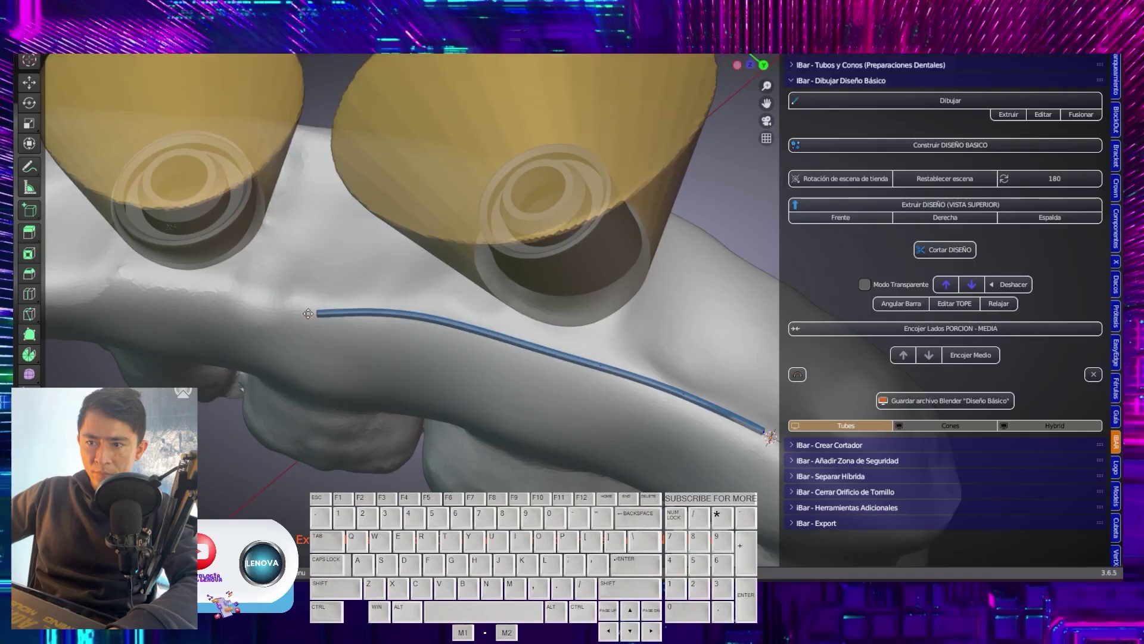
{"action": "left_click", "coordinate": [309, 313]}
{"action": "key", "text": "e"}
{"action": "left_click", "coordinate": [219, 310]}
- Continue the design line along the inner side past the next cone and across the front teeth area
{"action": "middle_click_drag", "start_coordinate": [219, 310], "coordinate": [506, 280]}
{"action": "key", "text": "e"}
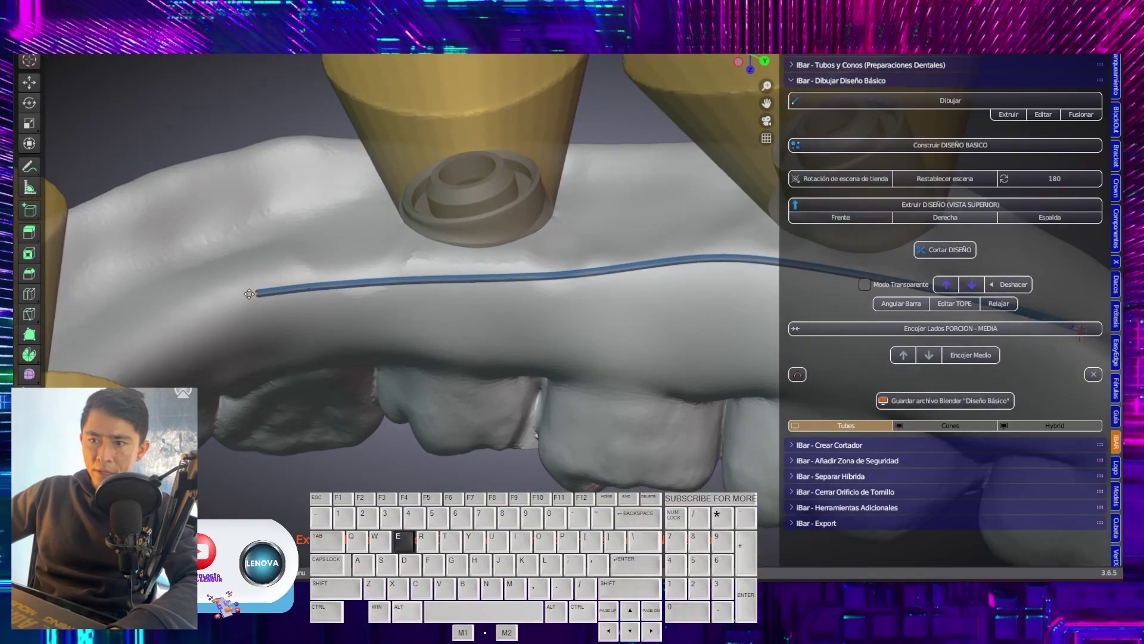
{"action": "left_click", "coordinate": [249, 294]}
{"action": "middle_click_drag", "start_coordinate": [249, 294], "coordinate": [441, 223]}
{"action": "key", "text": "e"}
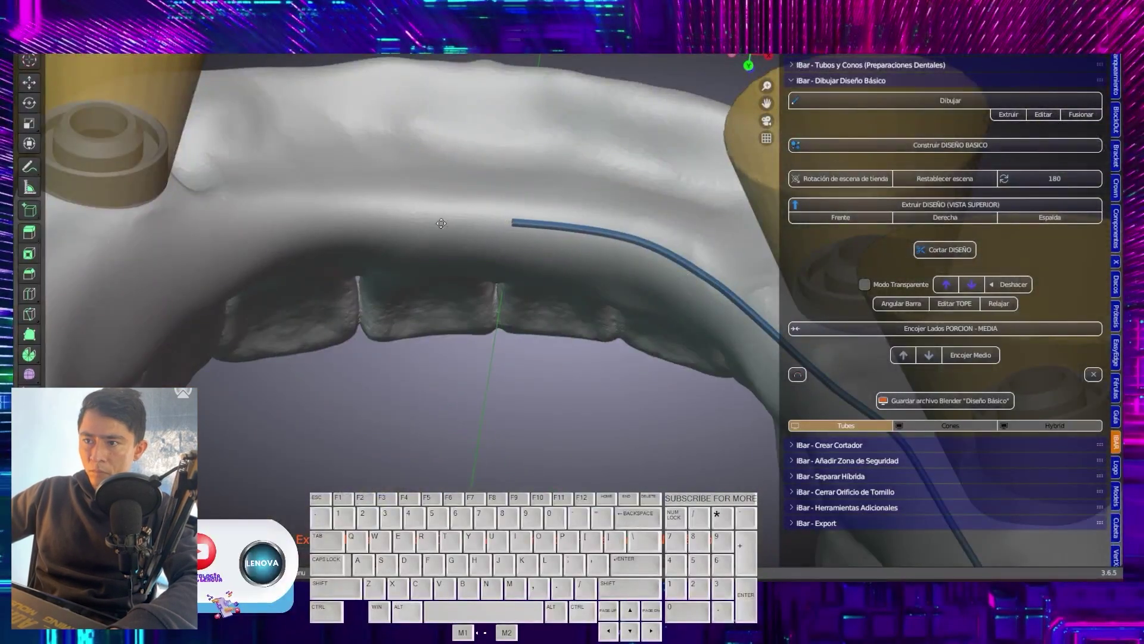
{"action": "mouse_move", "coordinate": [341, 212]}
{"action": "middle_mouse_down", "text": "shift"}
{"action": "mouse_move", "coordinate": [637, 203]}
{"action": "mouse_move", "coordinate": [616, 235]}
{"action": "middle_mouse_up", "text": "shift"}
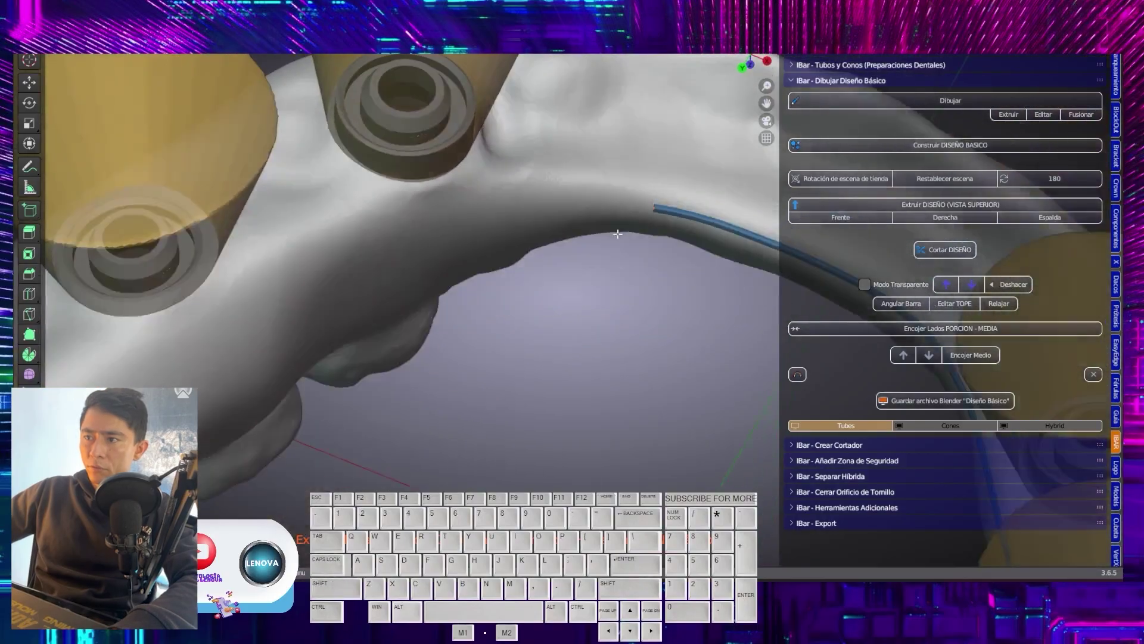
{"action": "key", "text": "e"}
{"action": "left_click", "coordinate": [546, 190]}
- Extend the design line along the inner side of the opposite half, passing the implants up to the rearmost cone
{"action": "key", "text": "e"}
{"action": "left_click", "coordinate": [335, 255]}
{"action": "key", "text": "e"}
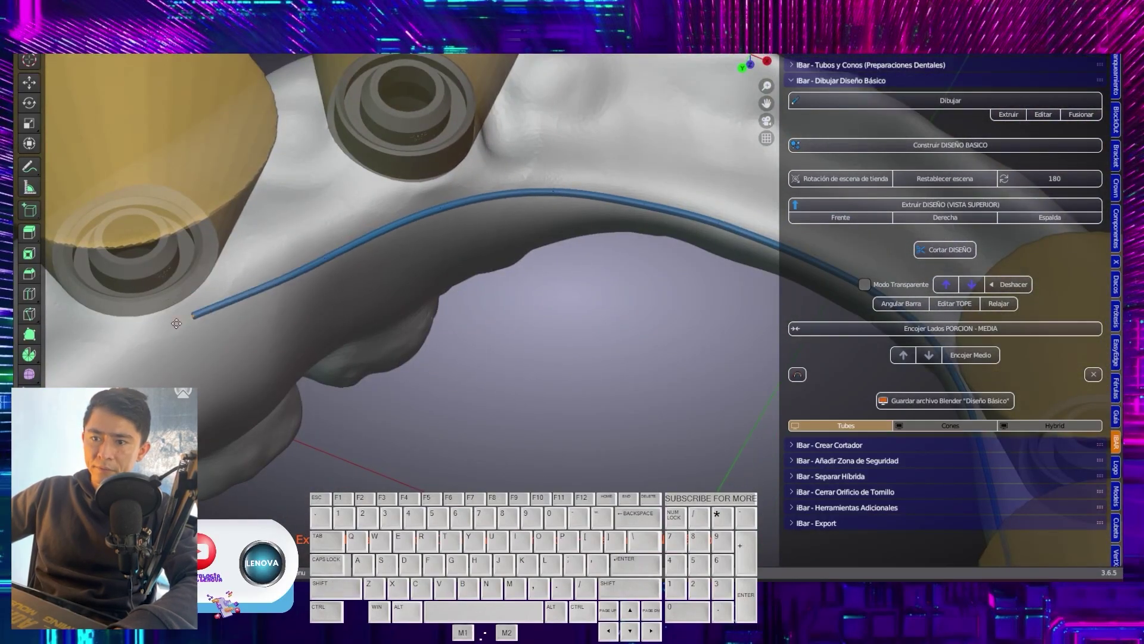
{"action": "left_click", "coordinate": [178, 329]}
{"action": "mouse_move", "coordinate": [182, 329]}
{"action": "middle_mouse_down", "text": "shift"}
{"action": "mouse_move", "coordinate": [615, 184]}
{"action": "mouse_move", "coordinate": [606, 202]}
{"action": "middle_mouse_up", "text": "shift"}
{"action": "key", "text": "e"}
{"action": "left_click", "coordinate": [479, 288]}
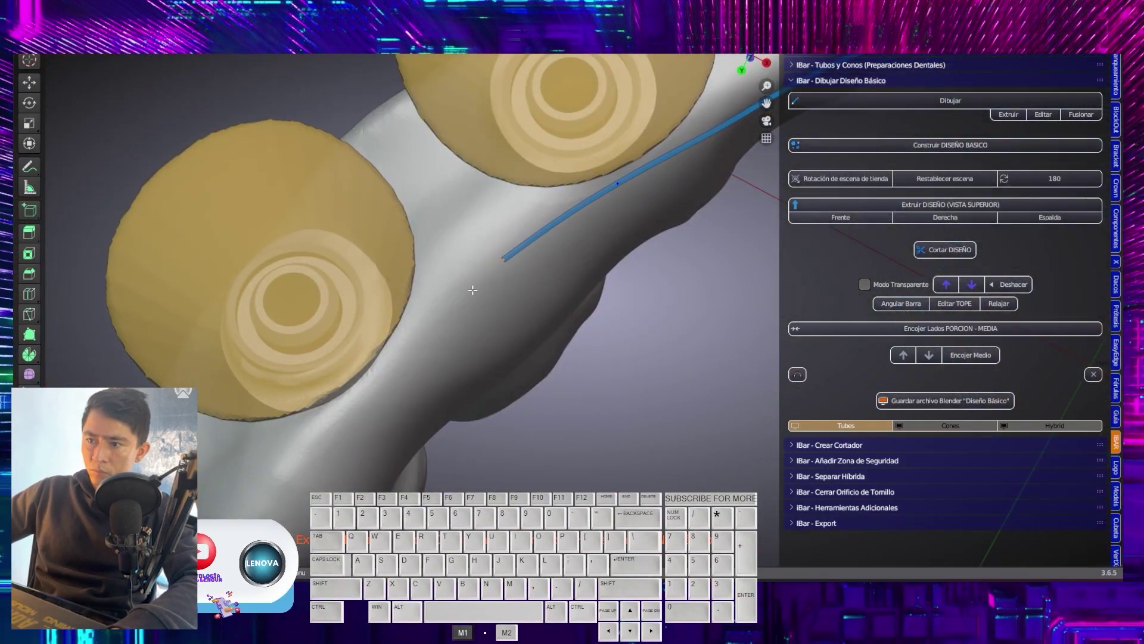
{"action": "key", "text": "e"}
{"action": "left_click", "coordinate": [366, 403]}
- Curve the design line around the back end of the hybrid and bring it onto the outer side beside the rearmost cone
{"action": "middle_click_drag", "start_coordinate": [366, 402], "coordinate": [624, 250]}
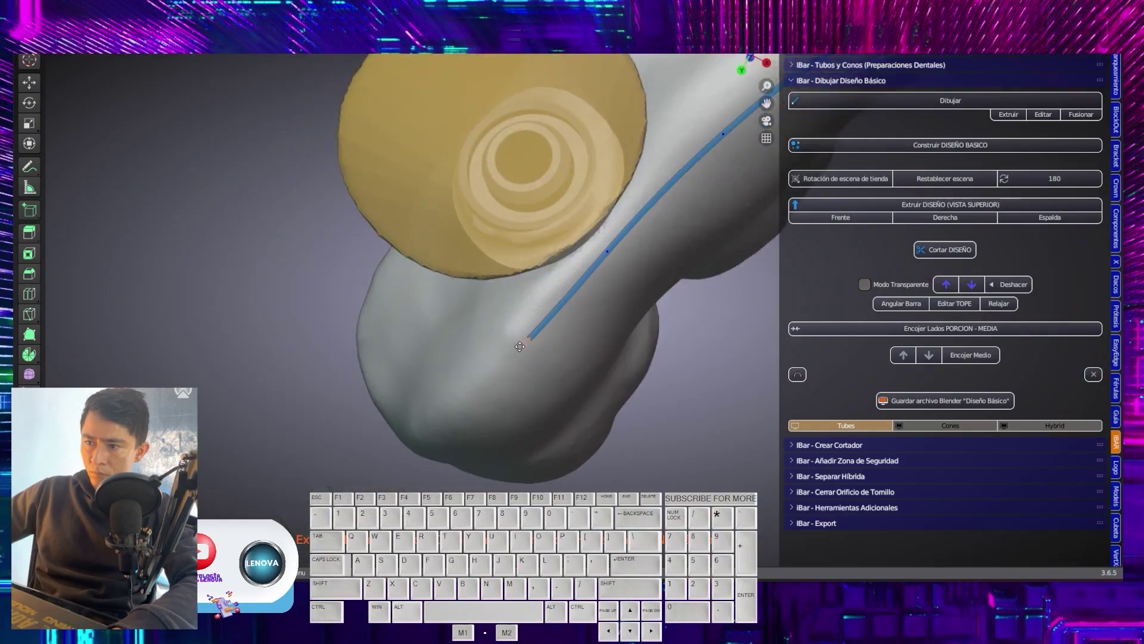
{"action": "mouse_move", "coordinate": [457, 395]}
{"action": "middle_mouse_down"}
{"action": "mouse_move", "coordinate": [490, 464]}
{"action": "mouse_move", "coordinate": [577, 401]}
{"action": "mouse_move", "coordinate": [659, 243]}
{"action": "mouse_move", "coordinate": [590, 346]}
{"action": "middle_mouse_up"}
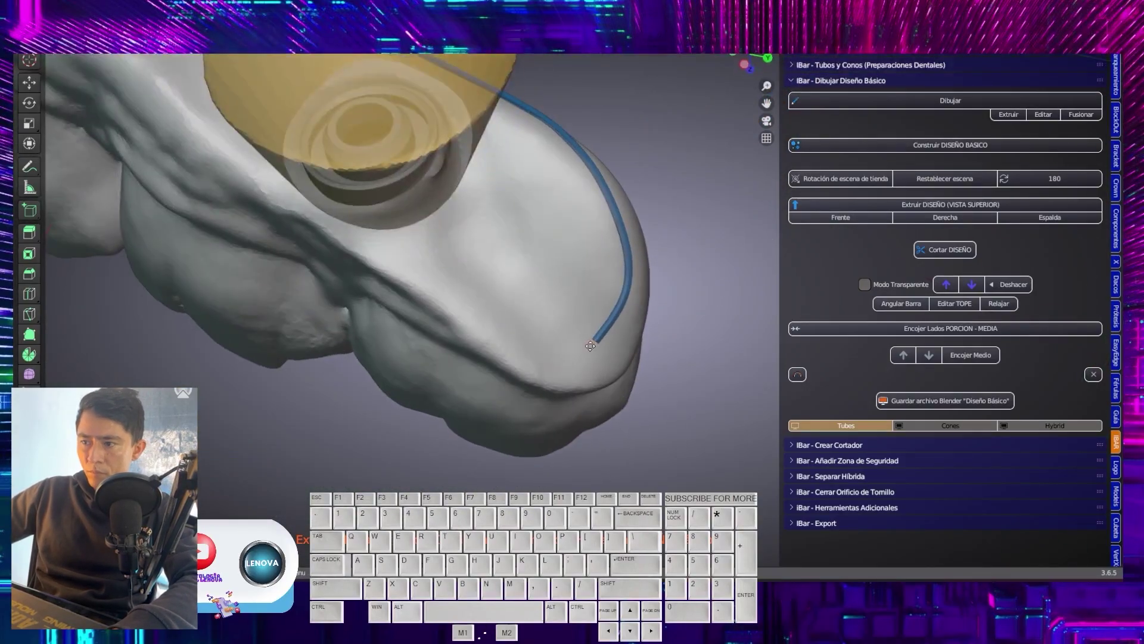
{"action": "left_click", "coordinate": [590, 346]}
{"action": "key", "text": "e"}
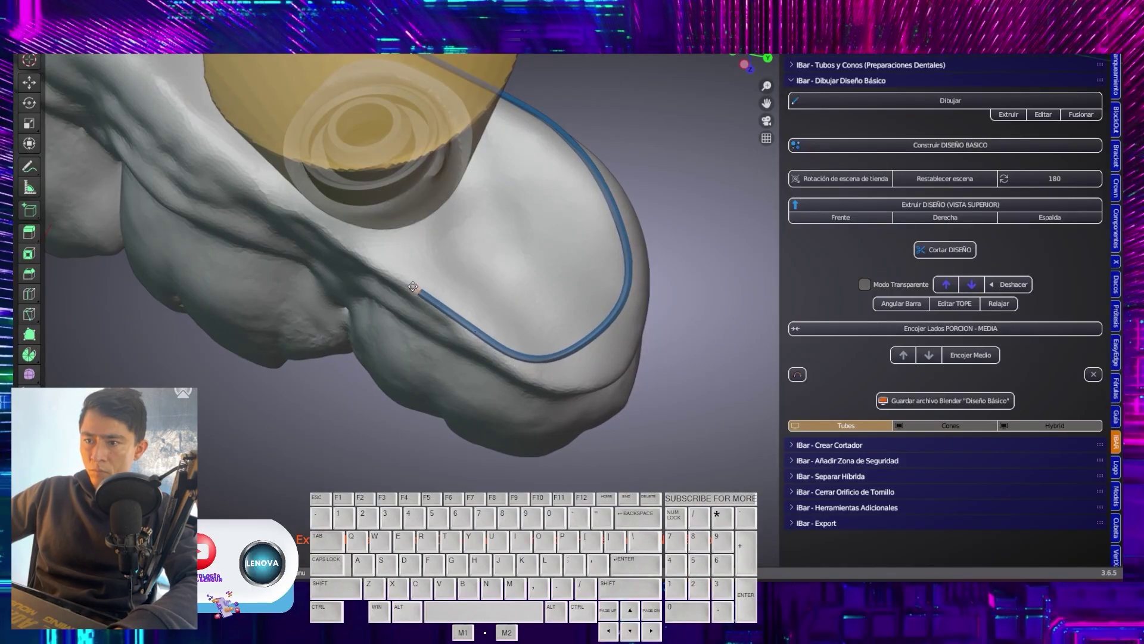
{"action": "left_click", "coordinate": [333, 230]}
- Continue the design line forward along the outer side, passing the rear cones up to the front implant of that half
{"action": "middle_click_drag", "start_coordinate": [332, 230], "coordinate": [537, 267], "text": "shift"}
{"action": "mouse_move", "coordinate": [537, 267]}
{"action": "middle_mouse_down"}
{"action": "mouse_move", "coordinate": [627, 243]}
{"action": "mouse_move", "coordinate": [601, 234]}
{"action": "mouse_move", "coordinate": [617, 261]}
{"action": "middle_mouse_up"}
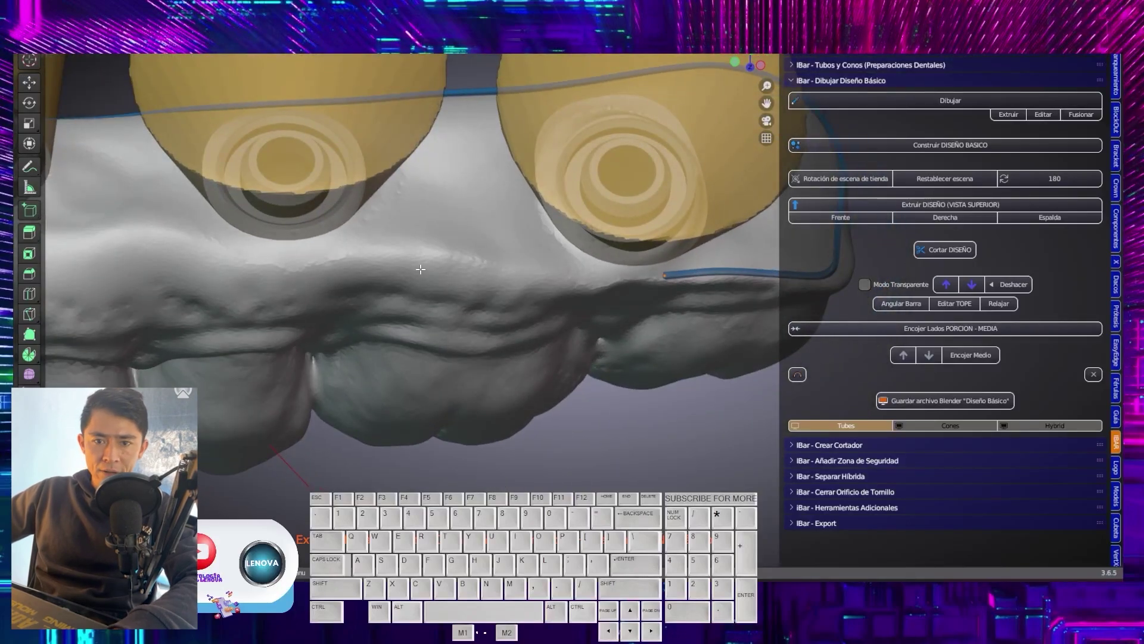
{"action": "left_click", "coordinate": [489, 260]}
{"action": "key", "text": "e"}
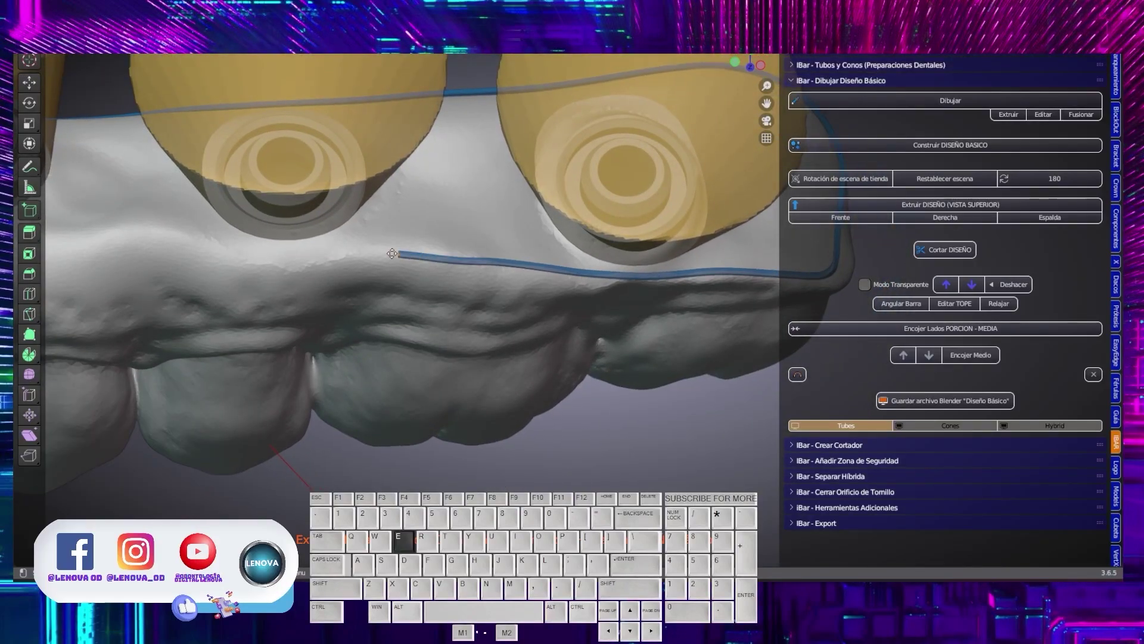
{"action": "left_click", "coordinate": [238, 261]}
{"action": "middle_click_drag", "start_coordinate": [238, 261], "coordinate": [451, 263], "text": "shift"}
{"action": "middle_click_drag", "start_coordinate": [451, 262], "coordinate": [501, 247]}
{"action": "key", "text": "e"}
{"action": "left_click", "coordinate": [392, 247]}
{"action": "left_click", "coordinate": [177, 308]}
{"action": "middle_click_drag", "start_coordinate": [177, 308], "coordinate": [530, 279], "text": "shift"}
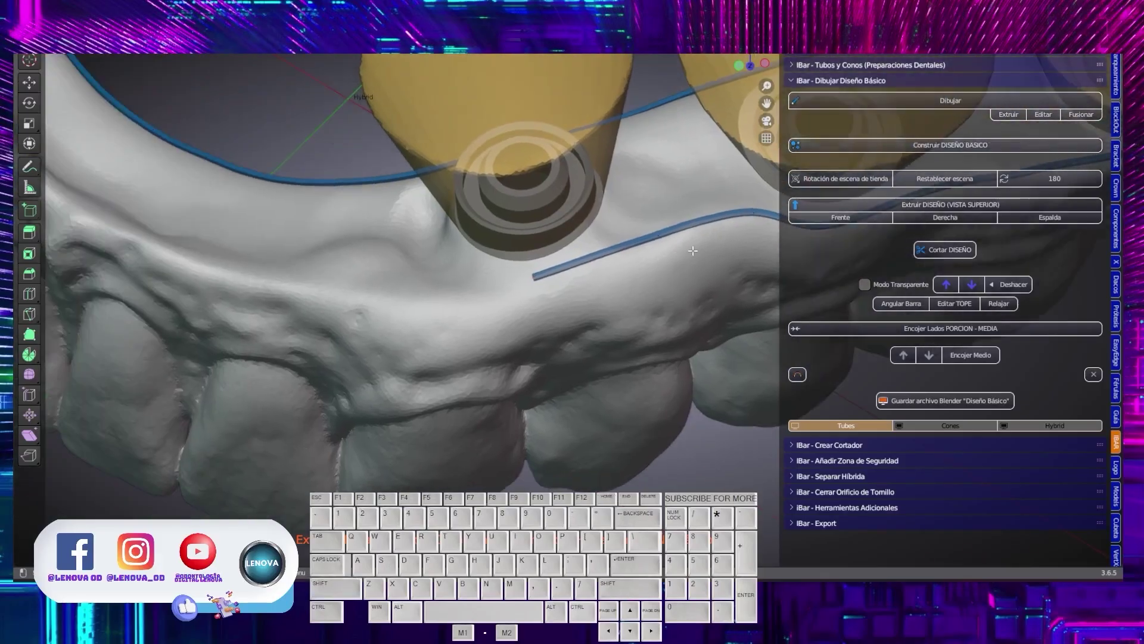
- Extend the design line along the outer side past the front implant and across the front teeth area
{"action": "middle_click_drag", "start_coordinate": [695, 294], "coordinate": [730, 287]}
{"action": "key", "text": "e"}
{"action": "left_click", "coordinate": [363, 319]}
{"action": "middle_click_drag", "start_coordinate": [312, 282], "coordinate": [560, 281], "text": "shift"}
{"action": "middle_click_drag", "start_coordinate": [560, 280], "coordinate": [539, 298]}
{"action": "key", "text": "e"}
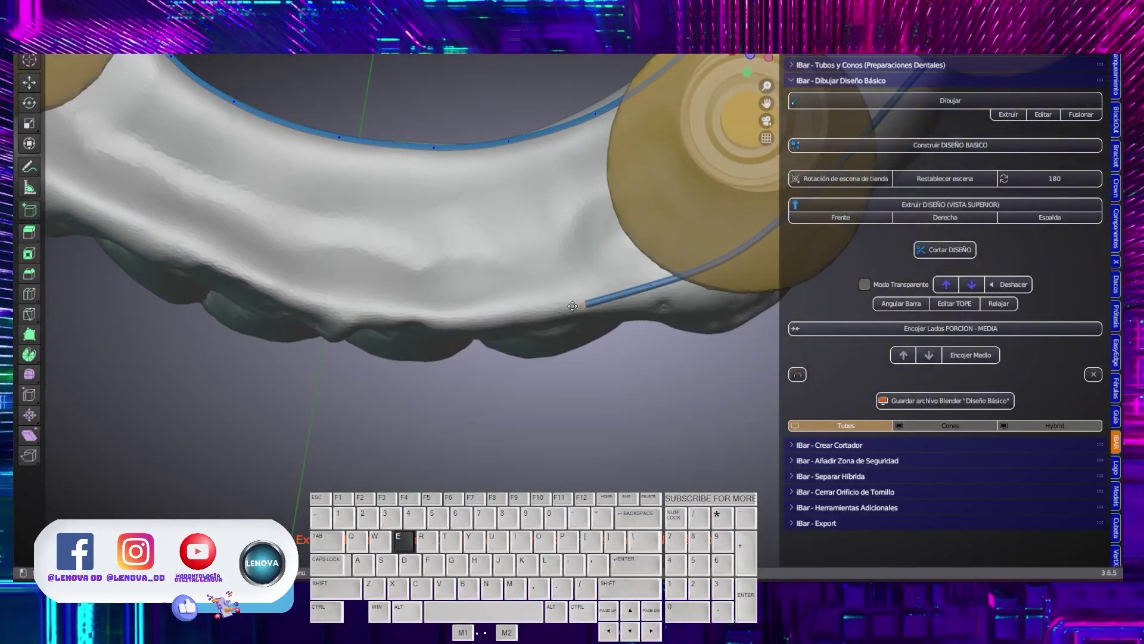
{"action": "left_click", "coordinate": [337, 306]}
{"action": "key", "text": "e"}
{"action": "left_click", "coordinate": [245, 271]}
- Continue the design line along the outer side of the other half and join it to its starting end at the back
{"action": "middle_click_drag", "start_coordinate": [244, 271], "coordinate": [631, 346], "text": "shift"}
{"action": "mouse_move", "coordinate": [631, 347]}
{"action": "middle_mouse_down"}
{"action": "mouse_move", "coordinate": [610, 343]}
{"action": "mouse_move", "coordinate": [536, 268]}
{"action": "mouse_move", "coordinate": [488, 199]}
{"action": "mouse_move", "coordinate": [417, 244]}
{"action": "middle_mouse_up"}
{"action": "left_click", "coordinate": [385, 262]}
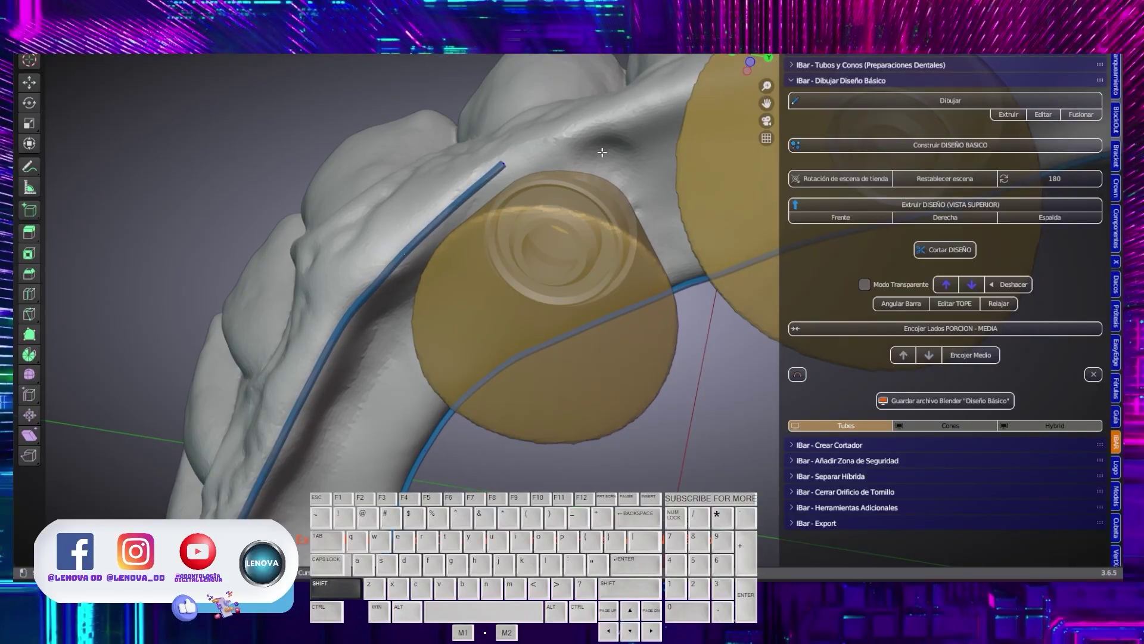
{"action": "middle_click_drag", "start_coordinate": [600, 153], "coordinate": [369, 280], "text": "shift"}
{"action": "middle_click_drag", "start_coordinate": [369, 280], "coordinate": [326, 327]}
{"action": "middle_click_drag", "start_coordinate": [620, 322], "coordinate": [553, 343]}
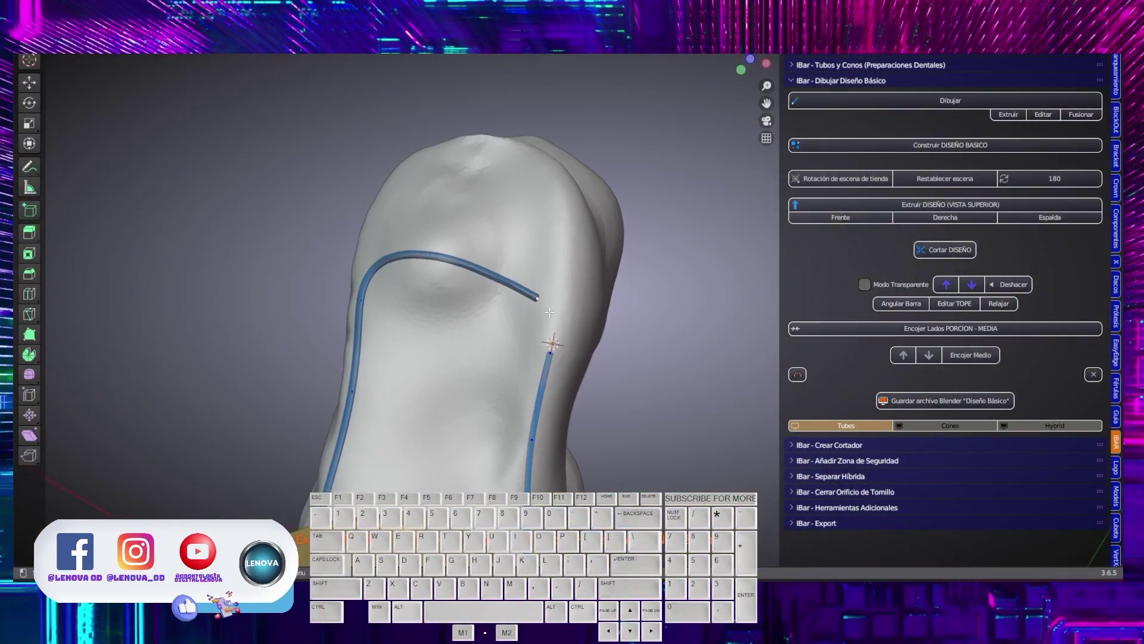
{"action": "left_click_drag", "start_coordinate": [547, 311], "coordinate": [536, 290]}
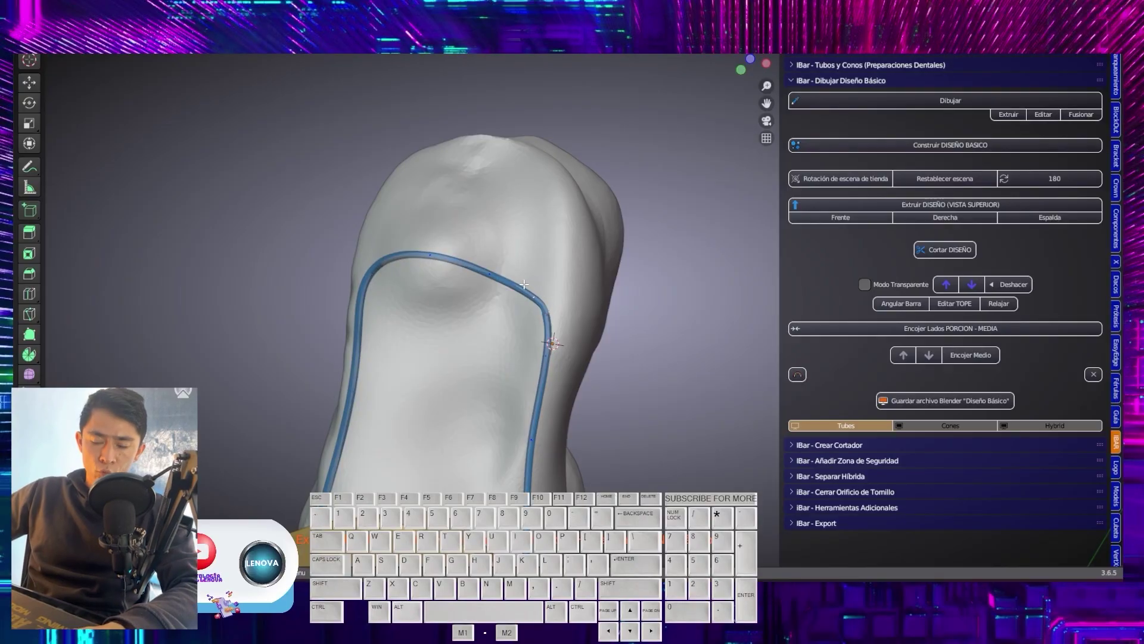
- Build the basic design from the closed outline with Construir DISEÑO BASICO
{"action": "scroll", "coordinate": [513, 279], "scroll_direction": "down", "scroll_amount": 5}
{"action": "middle_click_drag", "start_coordinate": [358, 238], "coordinate": [605, 370]}
{"action": "scroll", "coordinate": [609, 370], "scroll_direction": "up", "scroll_amount": 2}
{"action": "middle_click_drag", "start_coordinate": [467, 275], "coordinate": [555, 260], "text": "shift"}
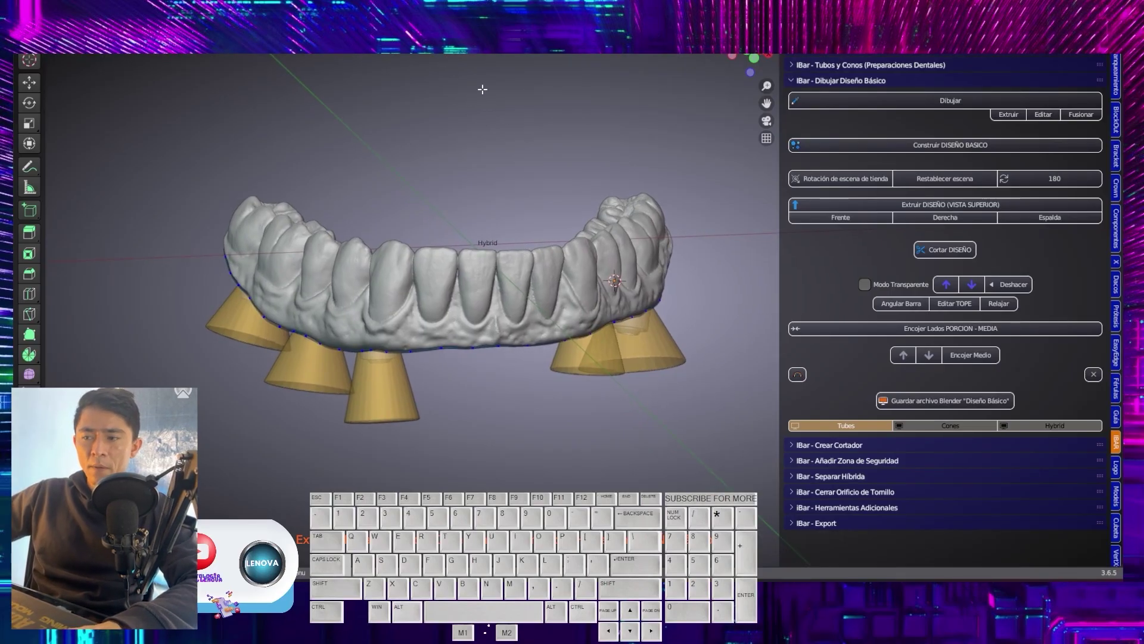
{"action": "middle_click_drag", "start_coordinate": [483, 89], "coordinate": [487, 308]}
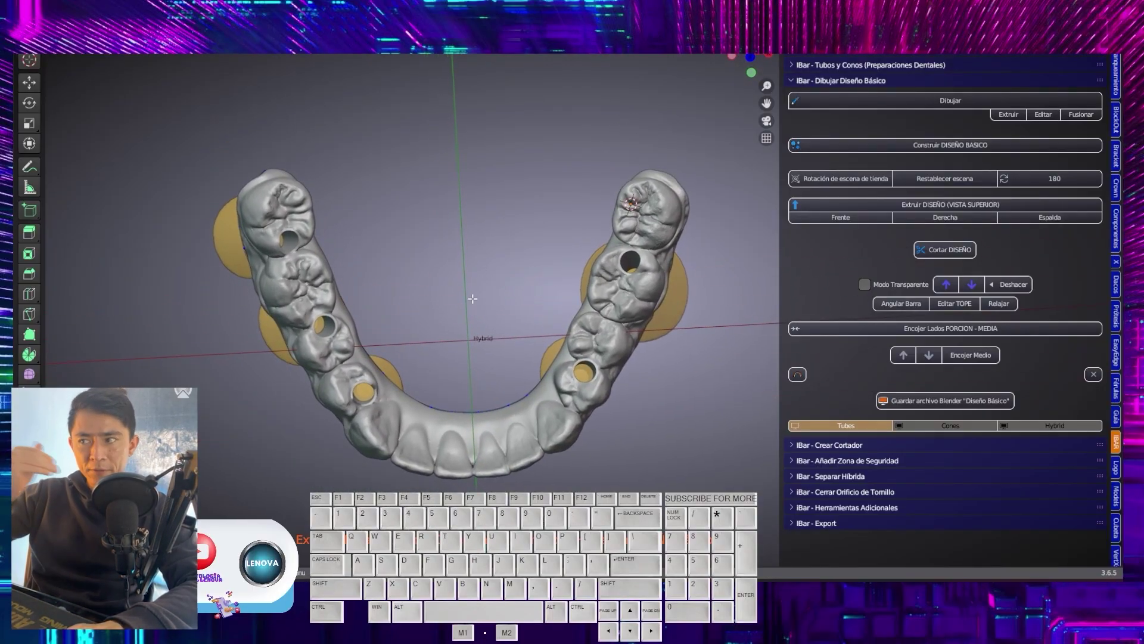
{"action": "left_click", "coordinate": [907, 143]}
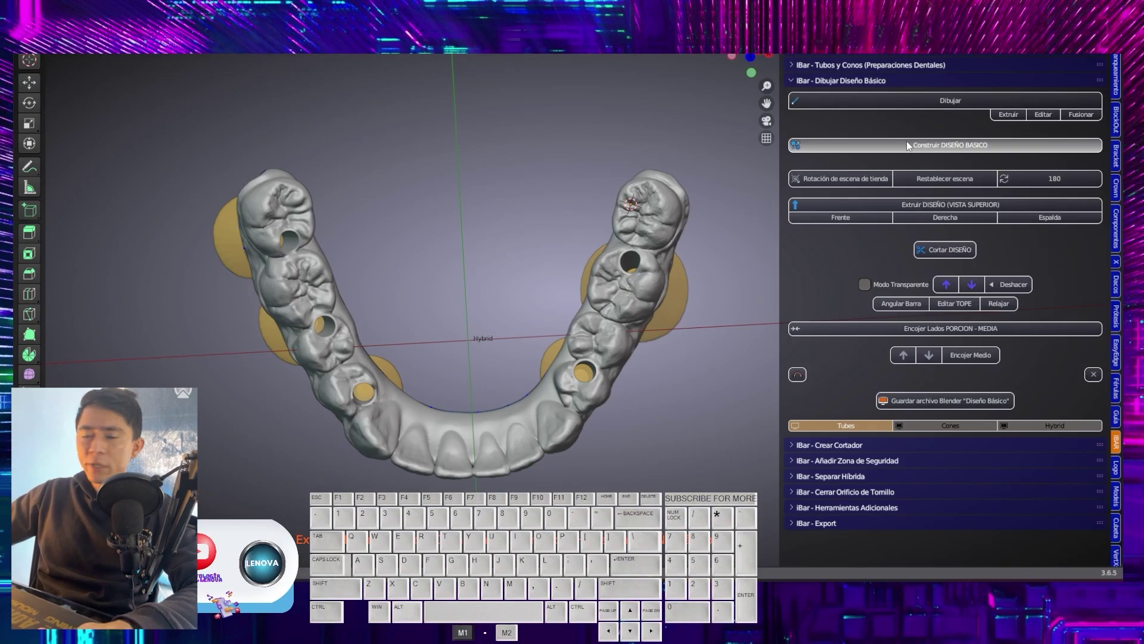
- Extrude the basic design from the occlusal direction using the top-view extrusion
{"action": "middle_click_drag", "start_coordinate": [508, 401], "coordinate": [465, 377]}
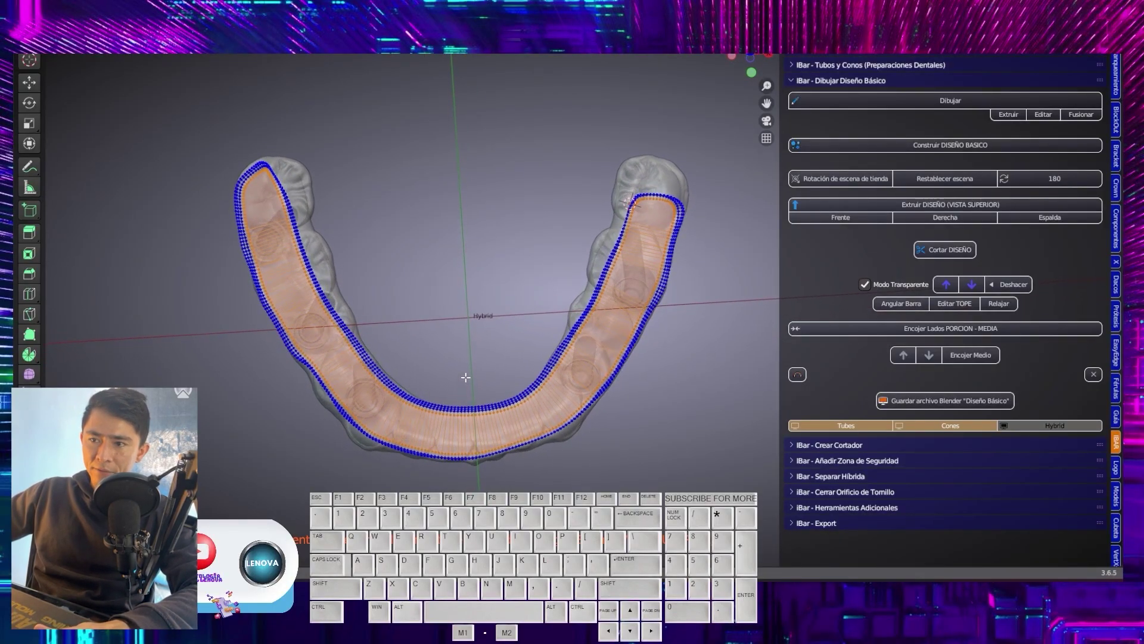
{"action": "middle_click_drag", "start_coordinate": [469, 436], "coordinate": [472, 398]}
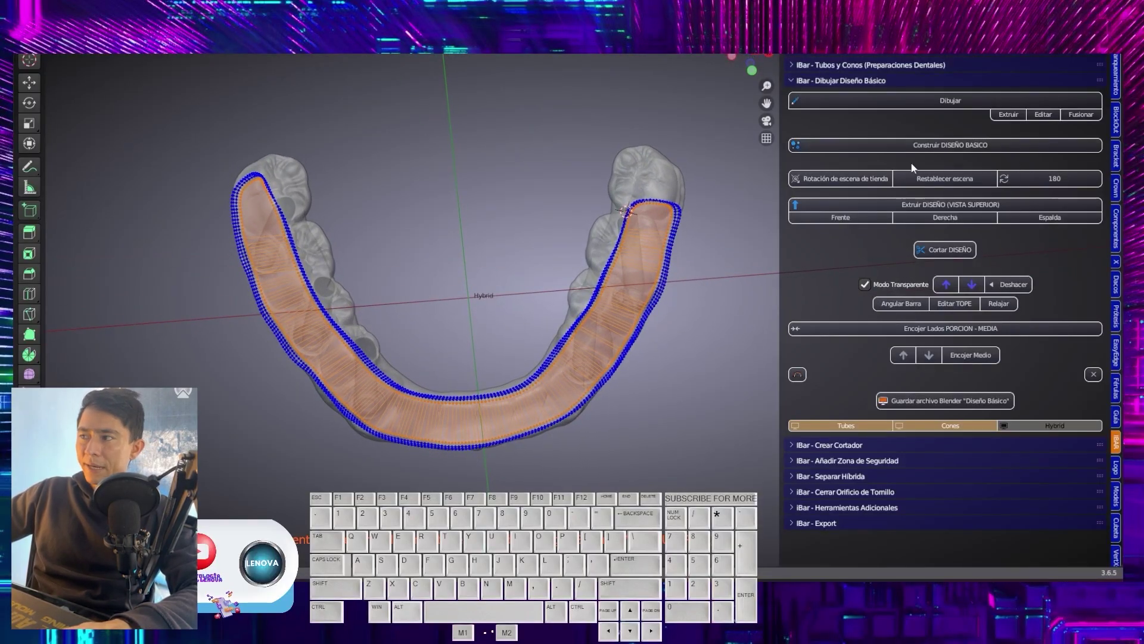
{"action": "left_click", "coordinate": [916, 206]}
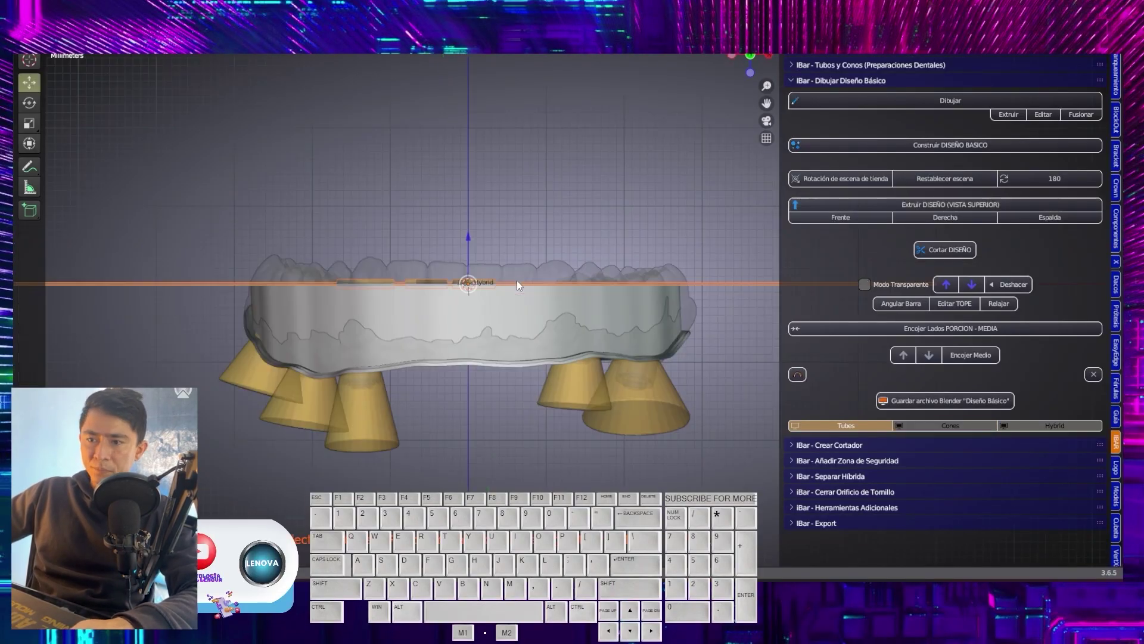
{"action": "middle_click_drag", "start_coordinate": [531, 290], "coordinate": [443, 296]}
{"action": "scroll", "coordinate": [660, 294], "scroll_direction": "up", "scroll_amount": 3}
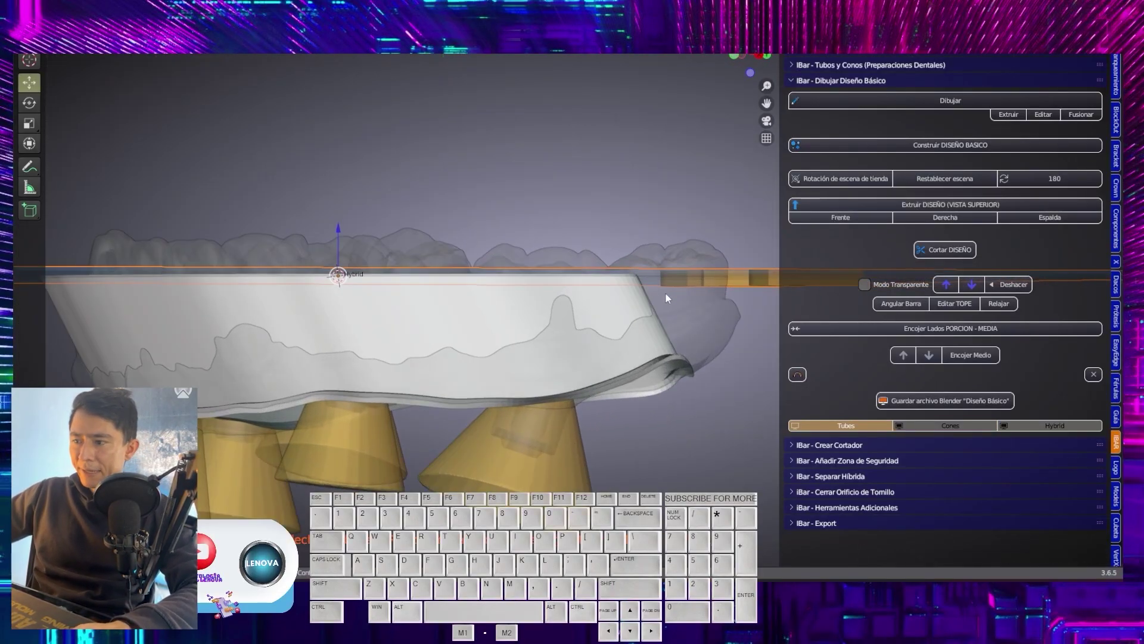
{"action": "middle_click_drag", "start_coordinate": [647, 274], "coordinate": [476, 250], "text": "shift"}
{"action": "middle_click_drag", "start_coordinate": [477, 249], "coordinate": [452, 293]}
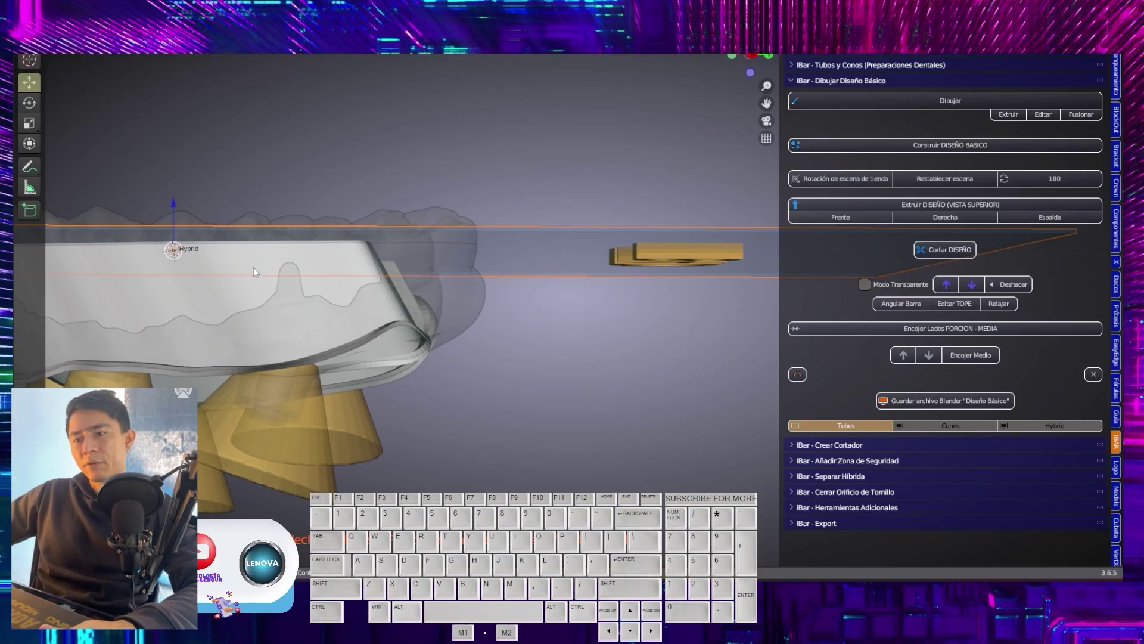
{"action": "middle_click_drag", "start_coordinate": [254, 272], "coordinate": [260, 310]}
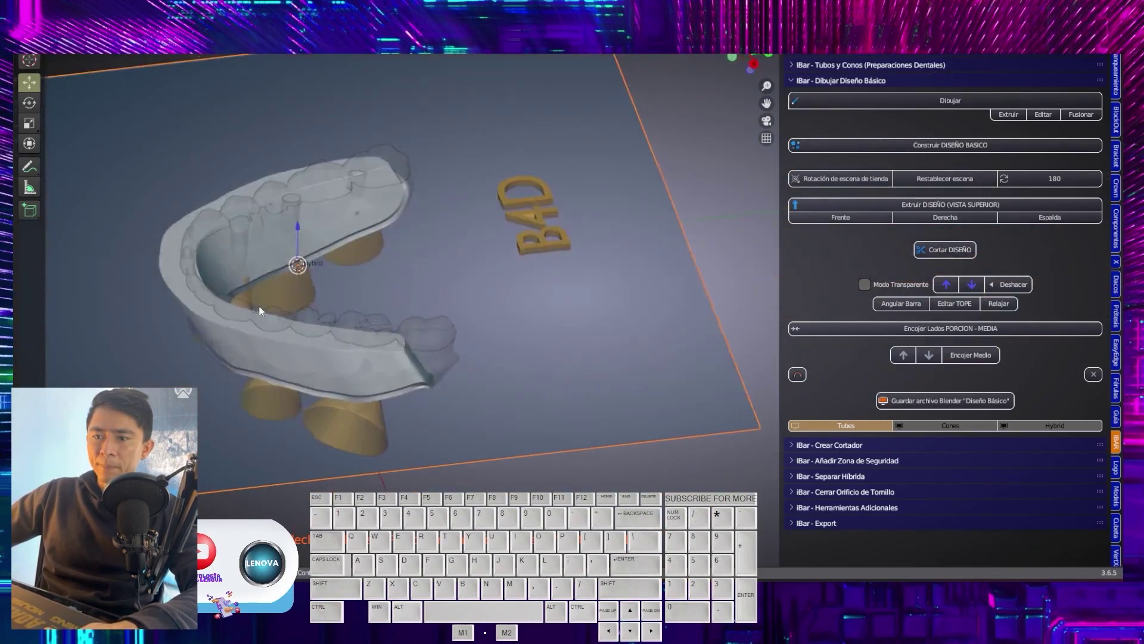
- Adjust the height of the cutting plane through the hybrid and cut the extruded design at it
{"action": "left_click_drag", "start_coordinate": [298, 229], "coordinate": [264, 160]}
{"action": "middle_click_drag", "start_coordinate": [264, 159], "coordinate": [292, 260]}
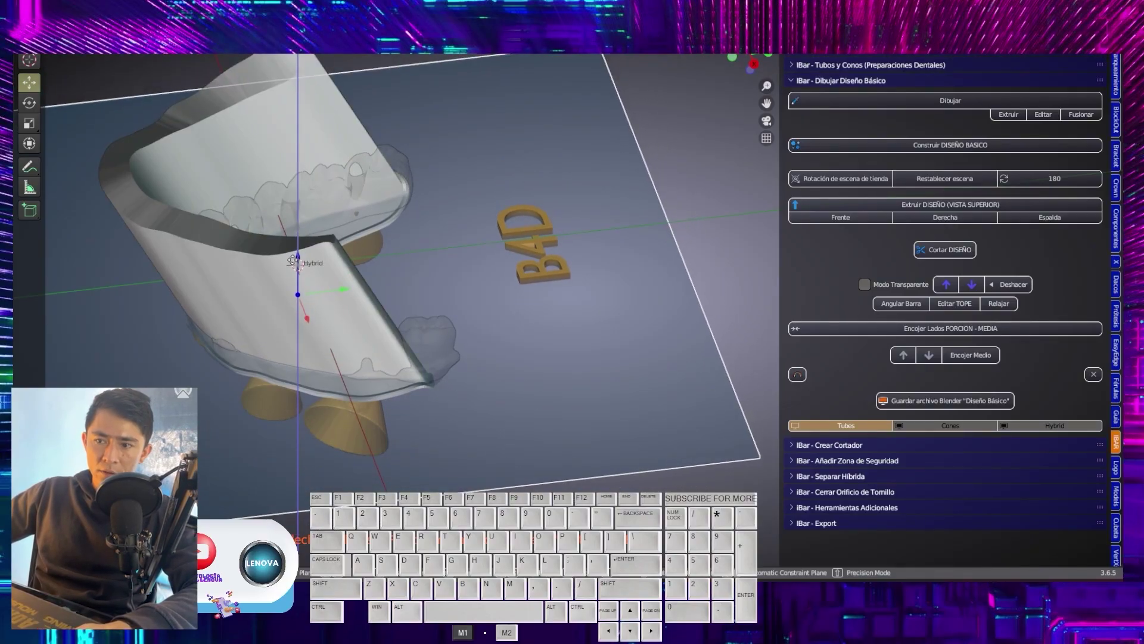
{"action": "left_click_drag", "start_coordinate": [292, 261], "coordinate": [283, 239]}
{"action": "middle_click_drag", "start_coordinate": [323, 246], "coordinate": [393, 218]}
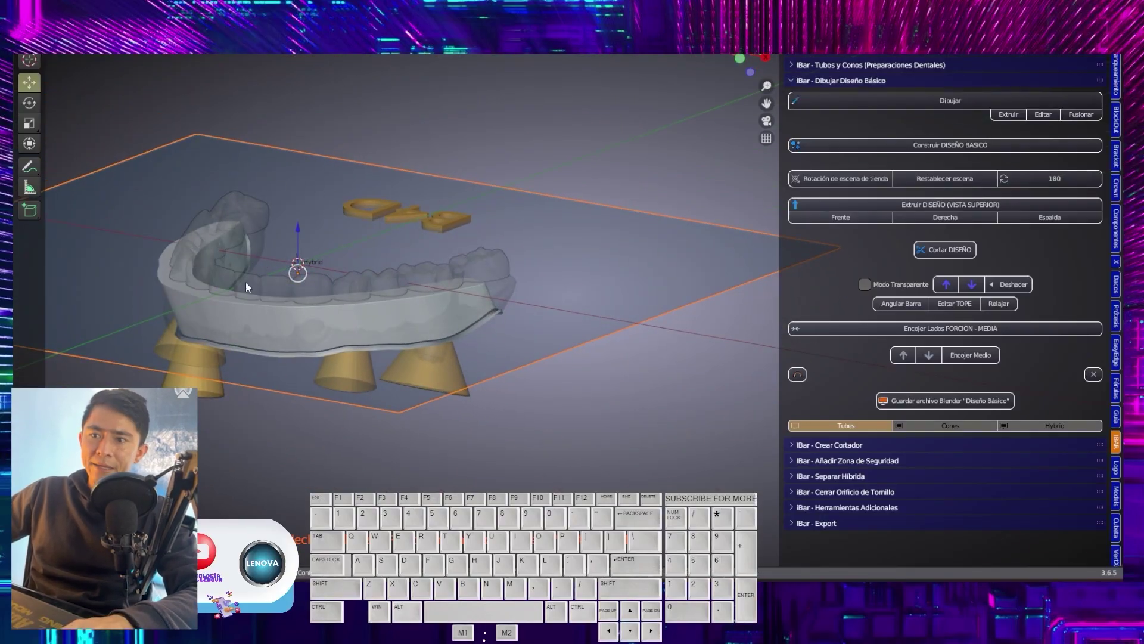
{"action": "middle_click_drag", "start_coordinate": [245, 282], "coordinate": [517, 281]}
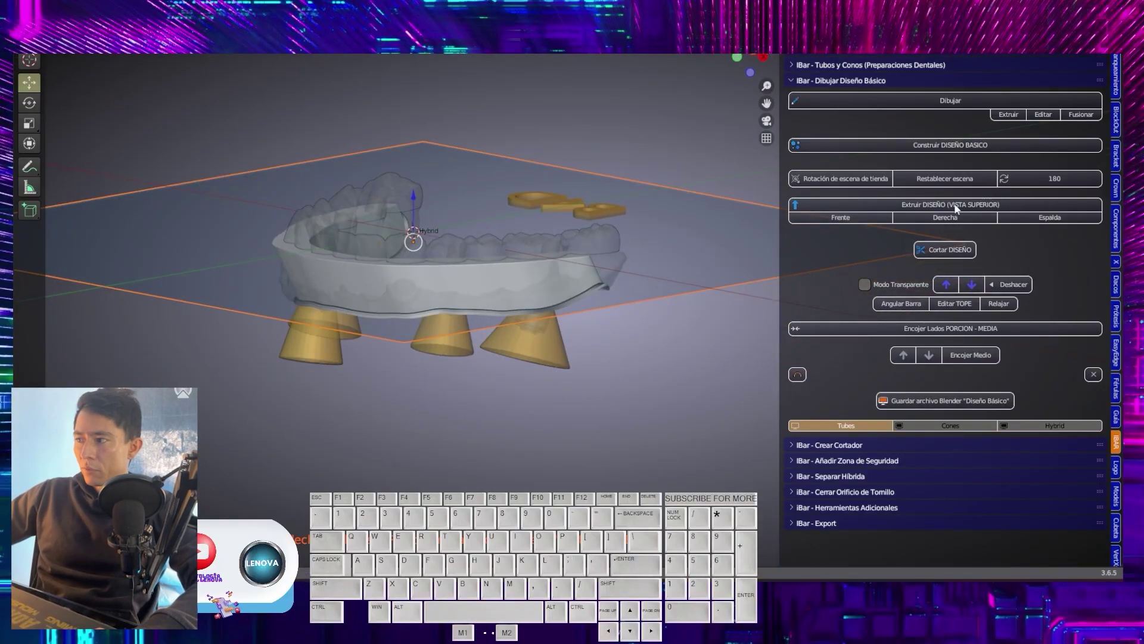
{"action": "left_click", "coordinate": [947, 252]}
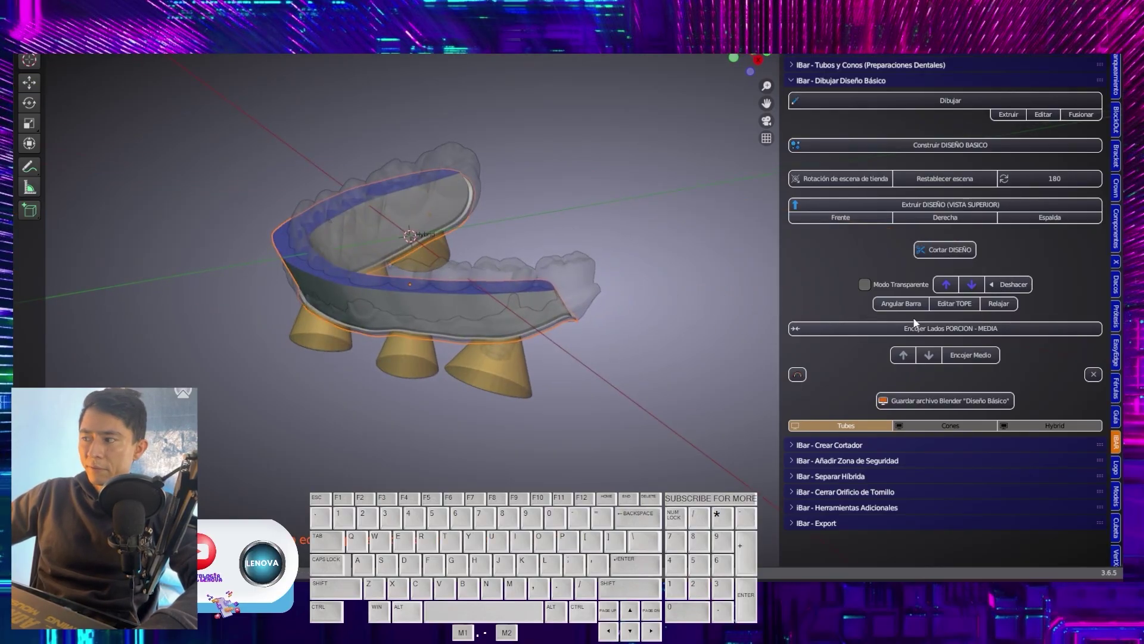
- Start editing the top of the cut design and narrow it slightly, scaling along the X axis and the Y axis
{"action": "left_click", "coordinate": [952, 302]}
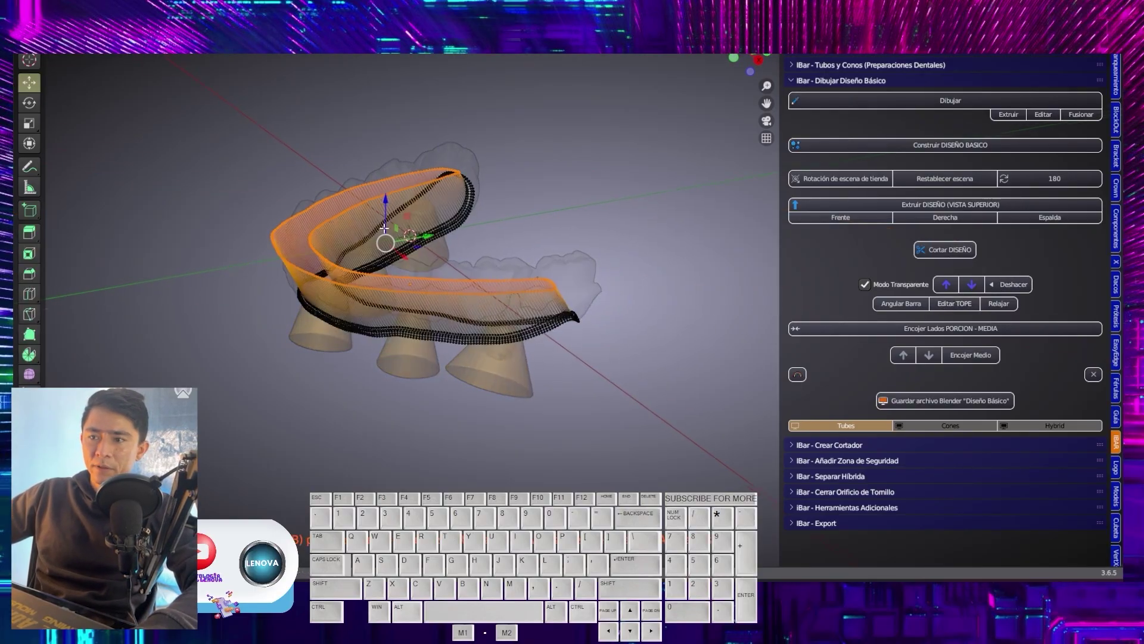
{"action": "middle_click_drag", "start_coordinate": [464, 270], "coordinate": [455, 271]}
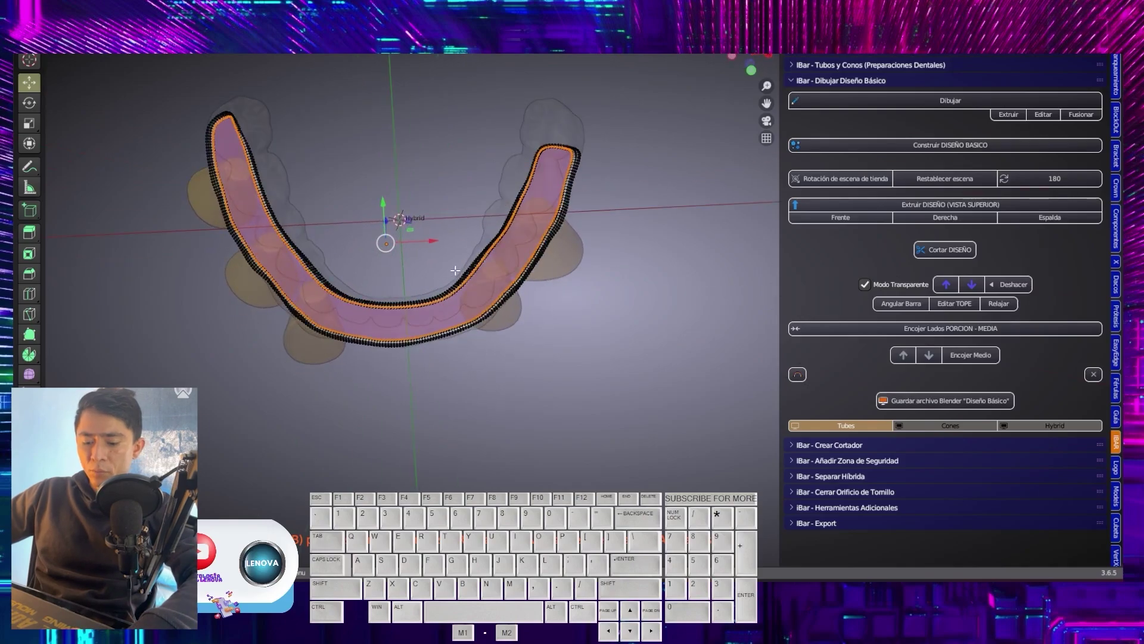
{"action": "key", "text": "s"}
{"action": "key", "text": "x"}
{"action": "left_click", "coordinate": [600, 334]}
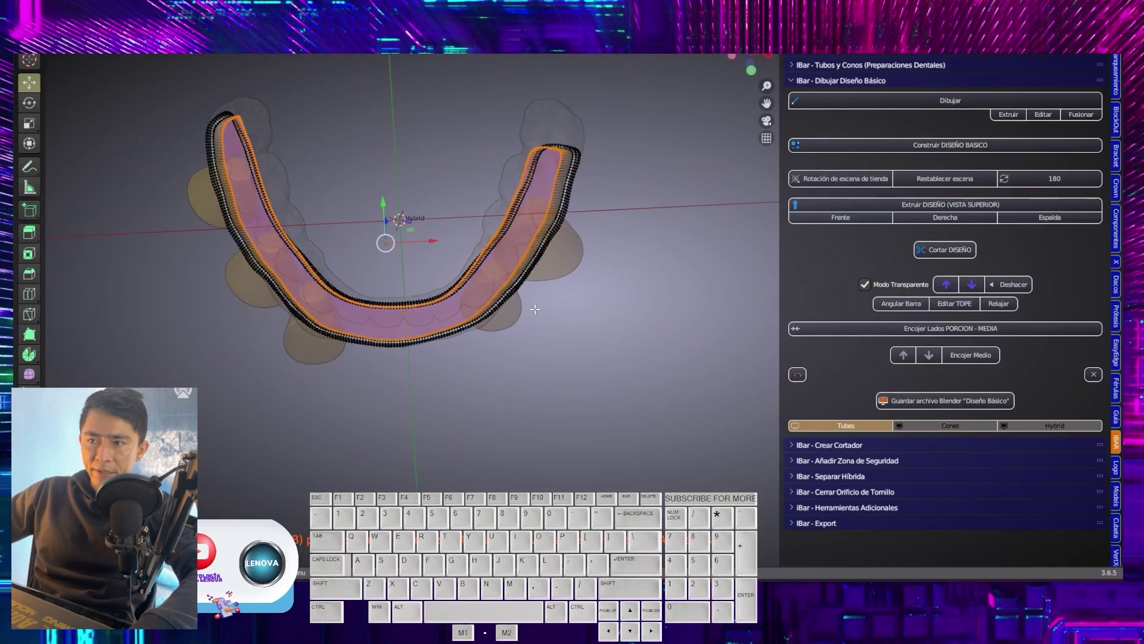
{"action": "key", "text": "s"}
{"action": "key", "text": "y"}
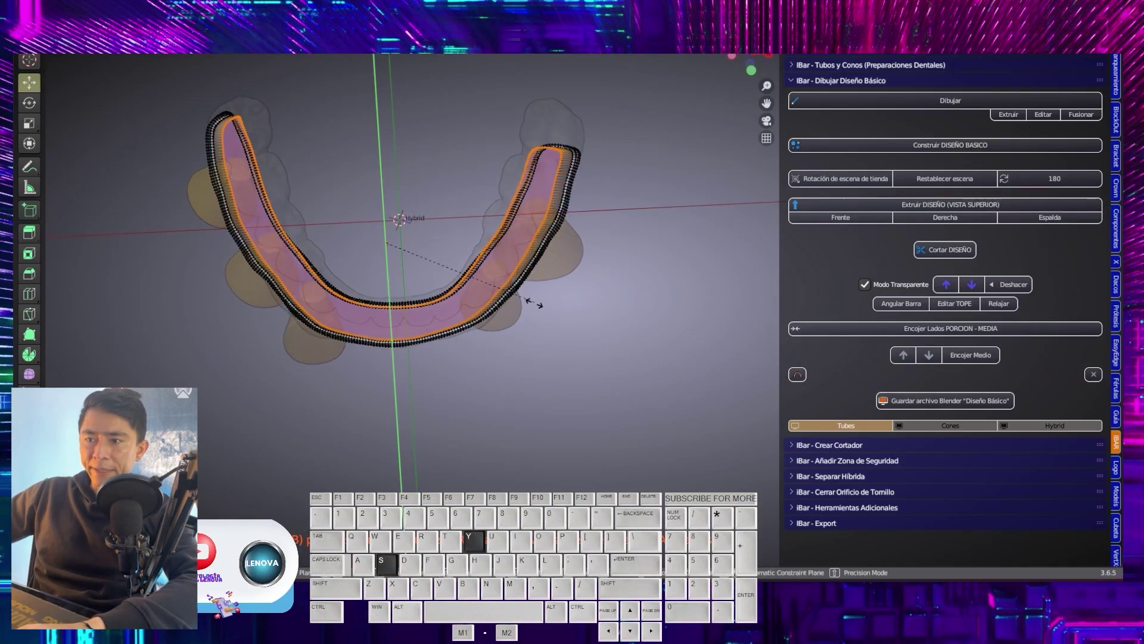
{"action": "left_click", "coordinate": [538, 284]}
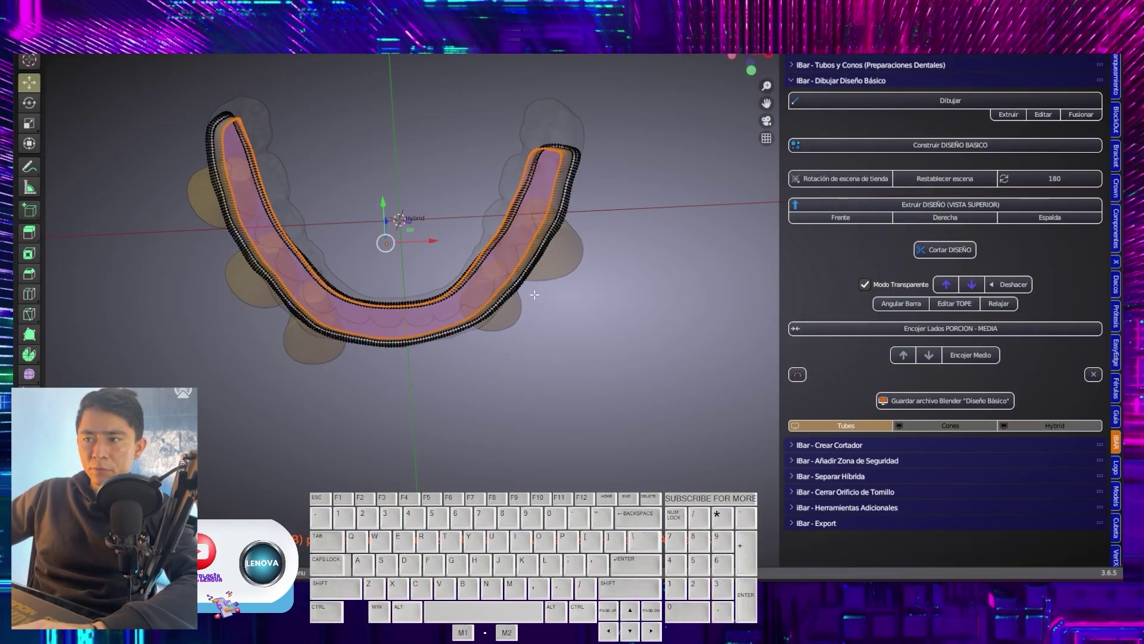
- Shift the design's top surface along the Y axis and tilt it slightly as seen from the side
{"action": "middle_click_drag", "start_coordinate": [547, 327], "coordinate": [491, 307]}
{"action": "scroll", "coordinate": [543, 211], "scroll_direction": "up", "scroll_amount": 5}
{"action": "scroll", "coordinate": [487, 211], "scroll_direction": "down", "scroll_amount": 5}
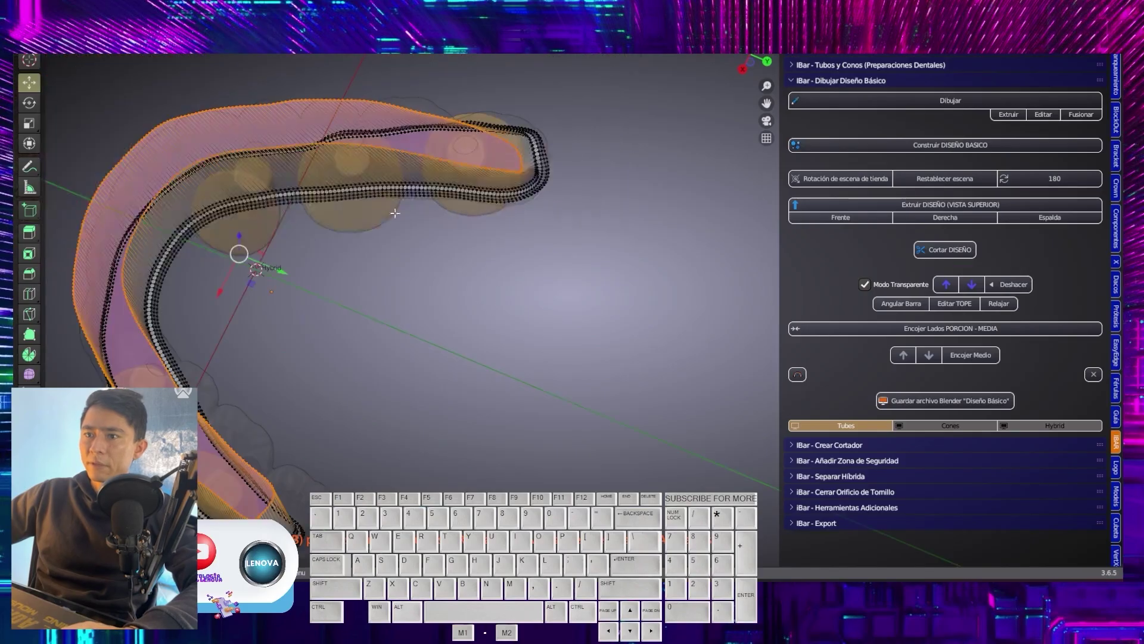
{"action": "middle_click_drag", "start_coordinate": [398, 209], "coordinate": [614, 209], "text": "shift"}
{"action": "mouse_move", "coordinate": [484, 298]}
{"action": "middle_mouse_down"}
{"action": "mouse_move", "coordinate": [500, 294]}
{"action": "mouse_move", "coordinate": [490, 308]}
{"action": "middle_mouse_up"}
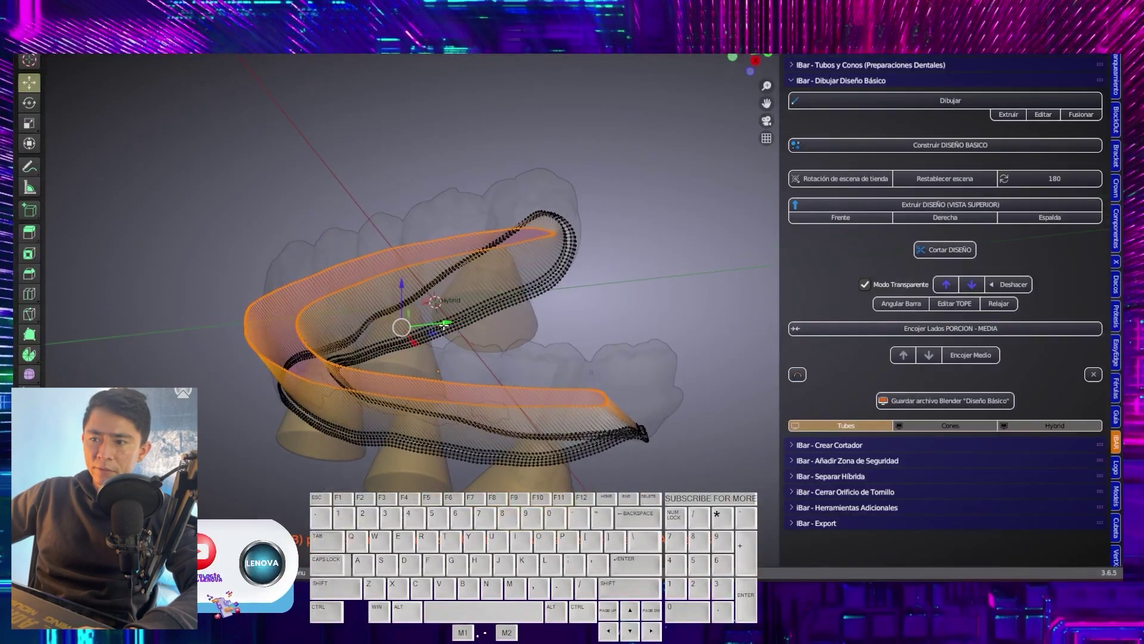
{"action": "left_click_drag", "start_coordinate": [445, 323], "coordinate": [443, 324]}
{"action": "middle_click_drag", "start_coordinate": [443, 324], "coordinate": [644, 311]}
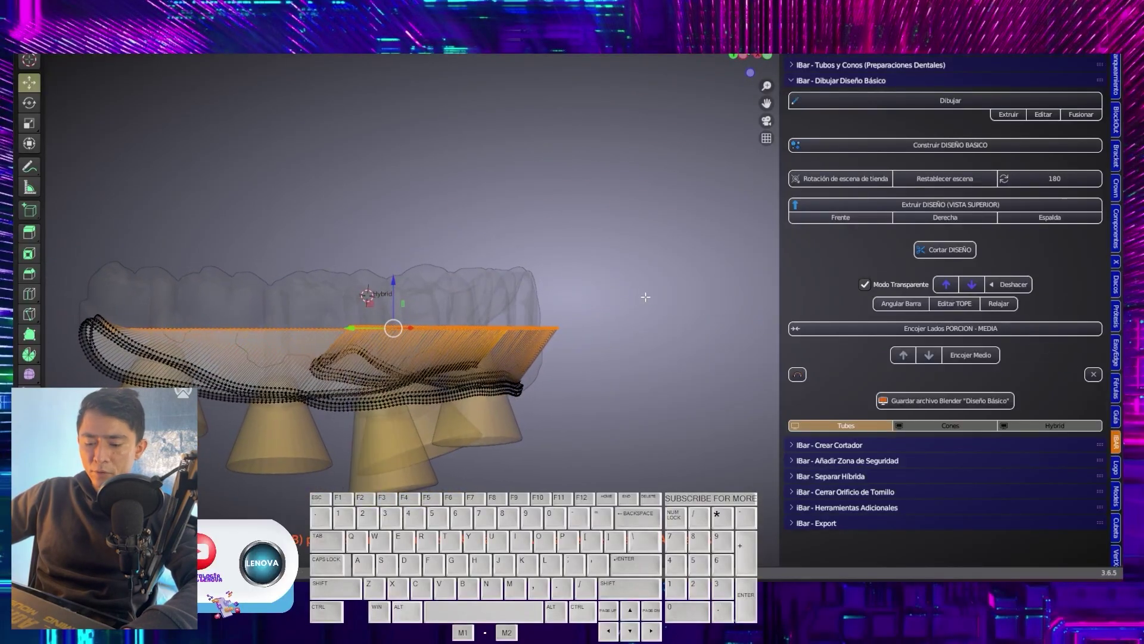
{"action": "key", "text": "r"}
{"action": "left_click", "coordinate": [605, 397]}
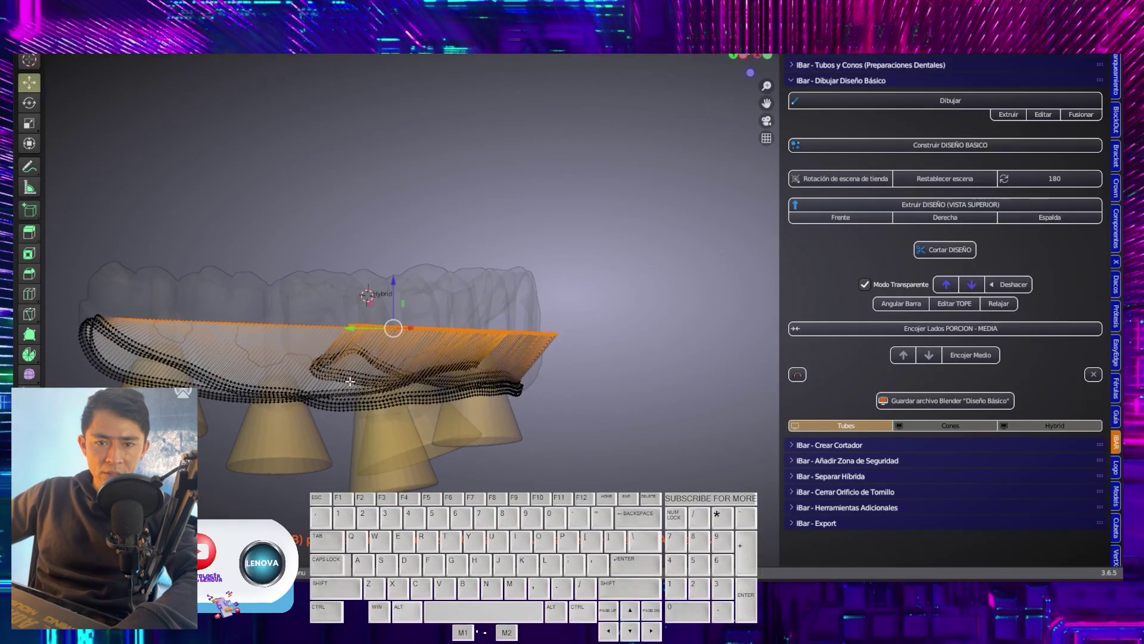
- Check the tilted top from the front and finish the top editing
{"action": "middle_click_drag", "start_coordinate": [351, 381], "coordinate": [66, 364]}
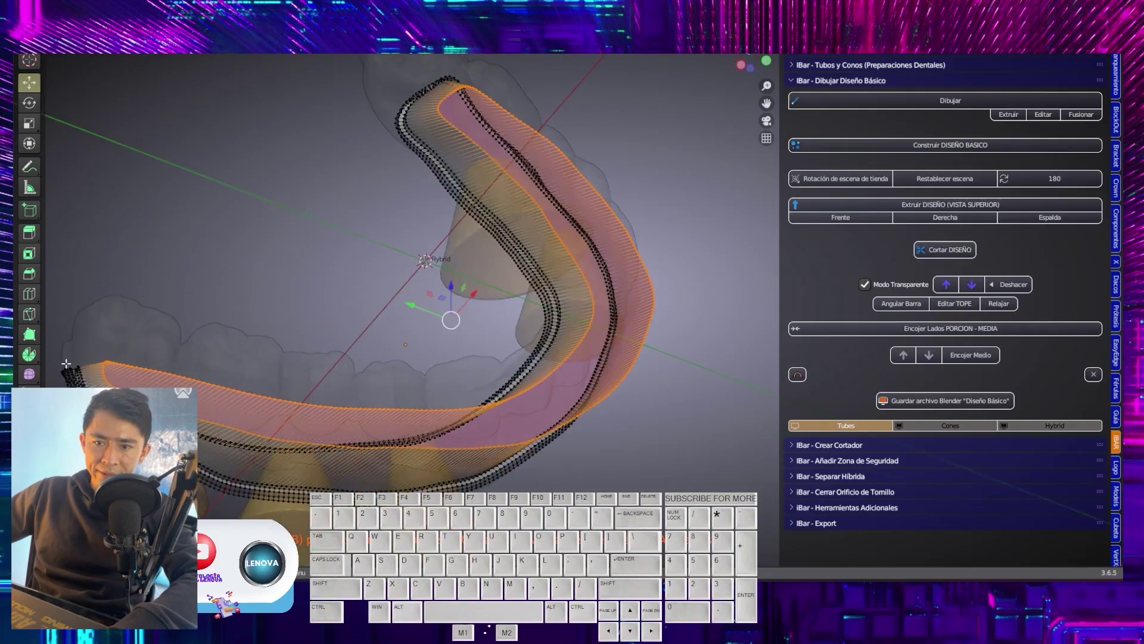
{"action": "middle_click_drag", "start_coordinate": [373, 232], "coordinate": [263, 179]}
{"action": "left_click", "coordinate": [865, 218]}
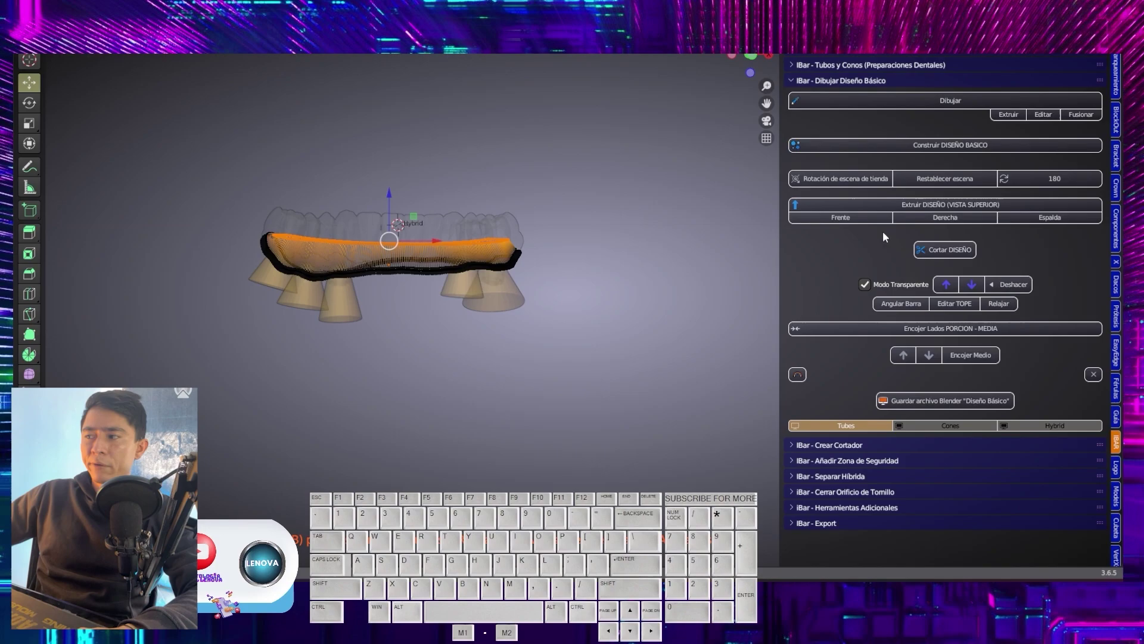
{"action": "left_click", "coordinate": [944, 306]}
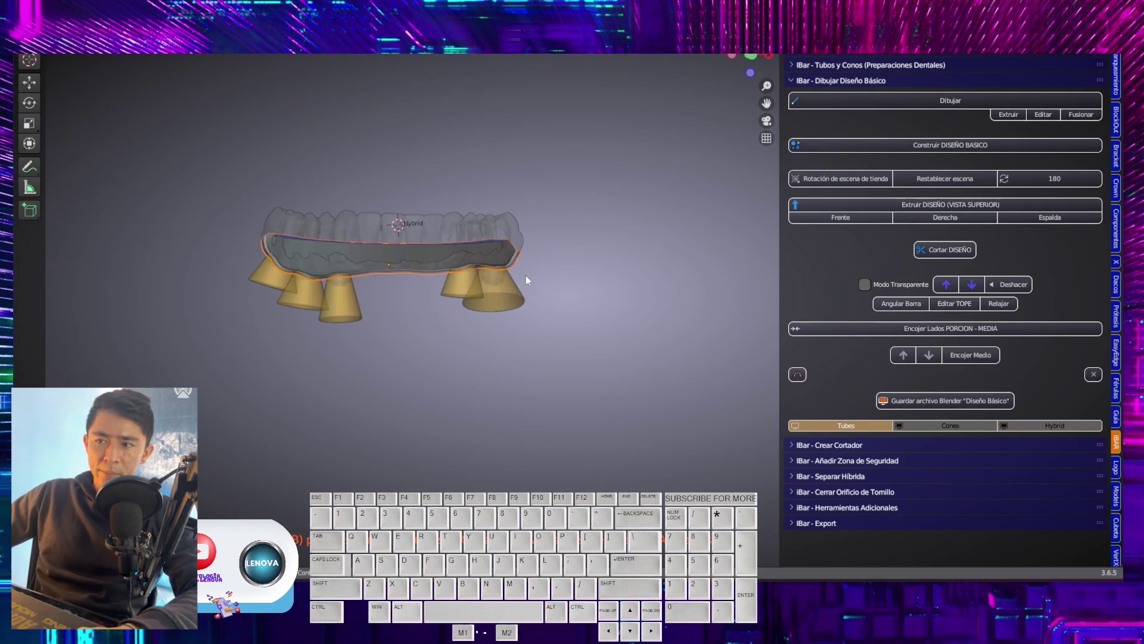
{"action": "key", "text": "shift+Home"}
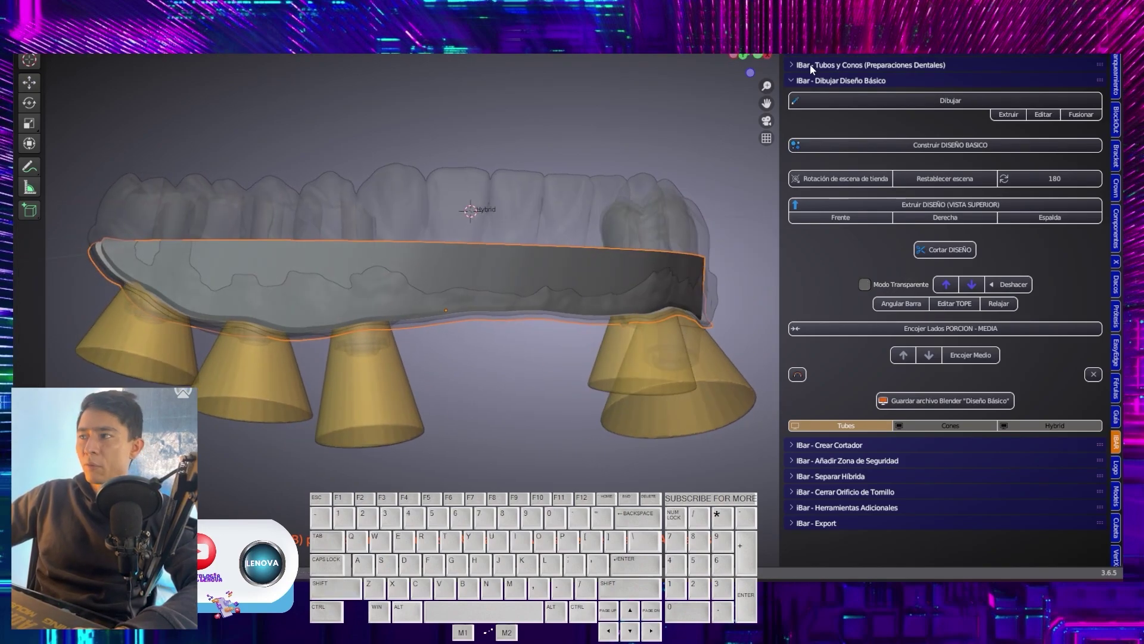
- Reorganize the design mesh to create the cutter in the Crear Cortador stage
{"action": "left_click", "coordinate": [819, 87]}
{"action": "left_click", "coordinate": [823, 96]}
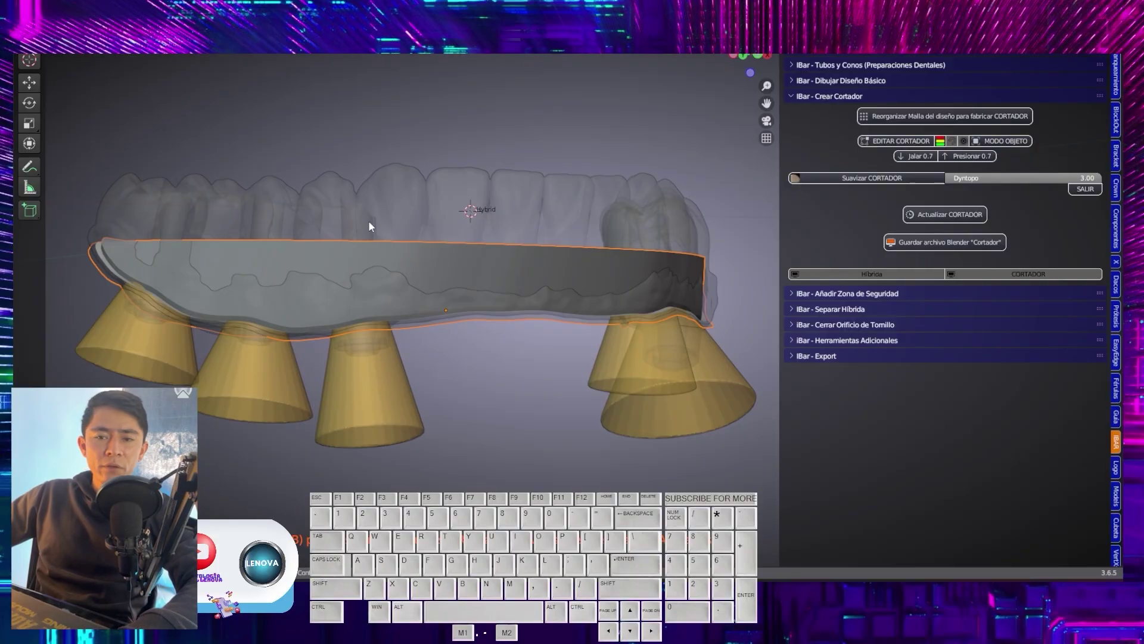
{"action": "middle_click_drag", "start_coordinate": [370, 225], "coordinate": [334, 254]}
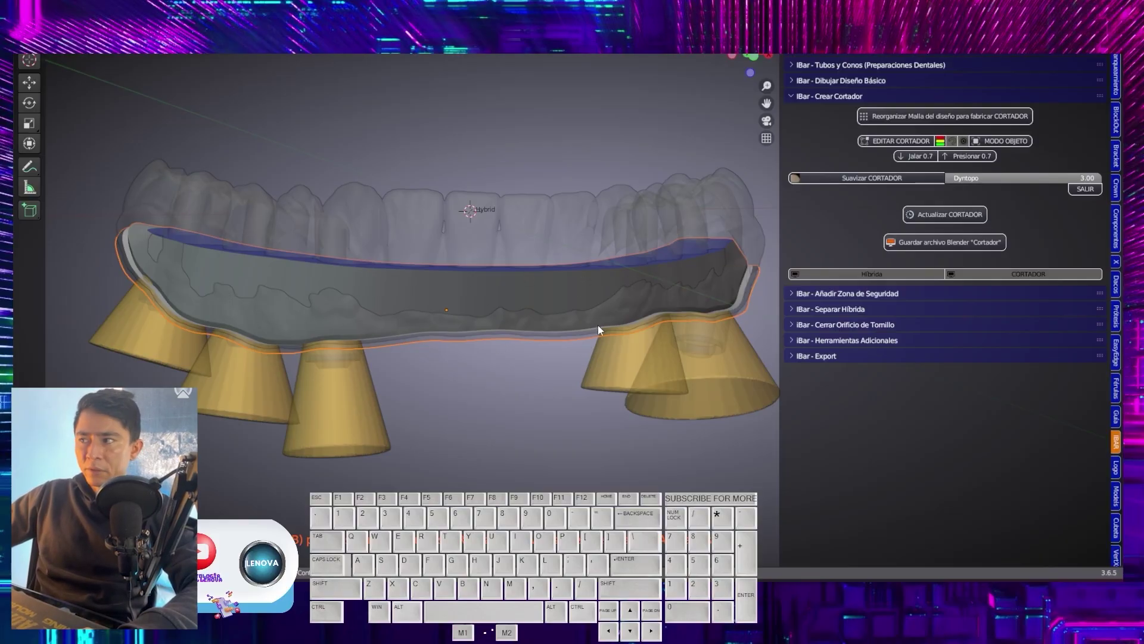
{"action": "left_click", "coordinate": [936, 120]}
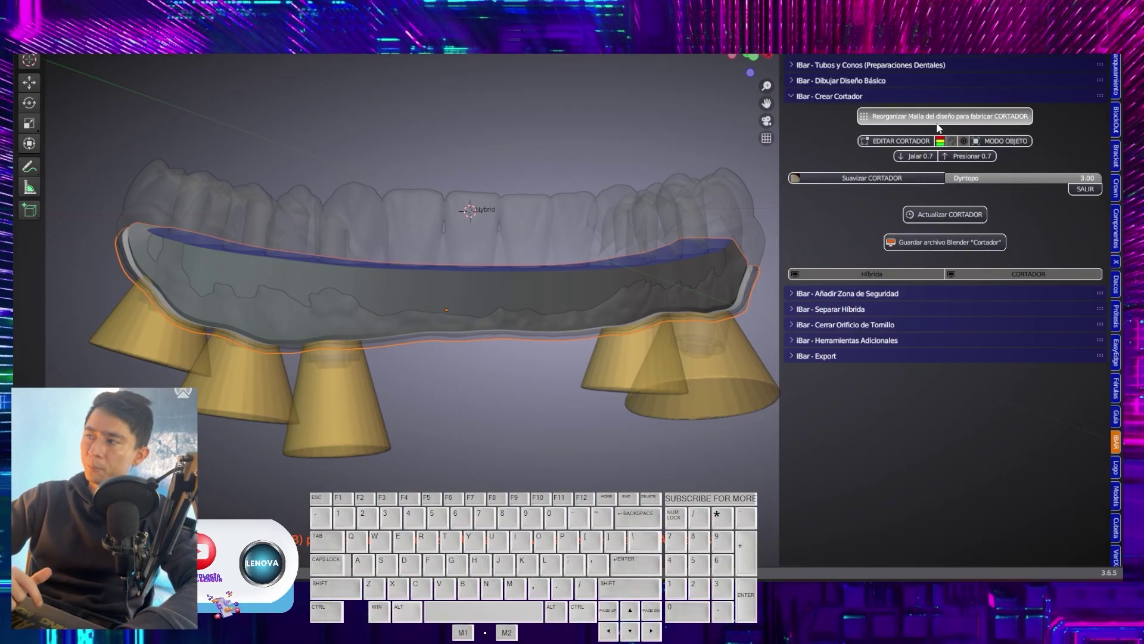
{"action": "left_click", "coordinate": [937, 124]}
{"action": "middle_click_drag", "start_coordinate": [539, 329], "coordinate": [501, 338], "text": "shift"}
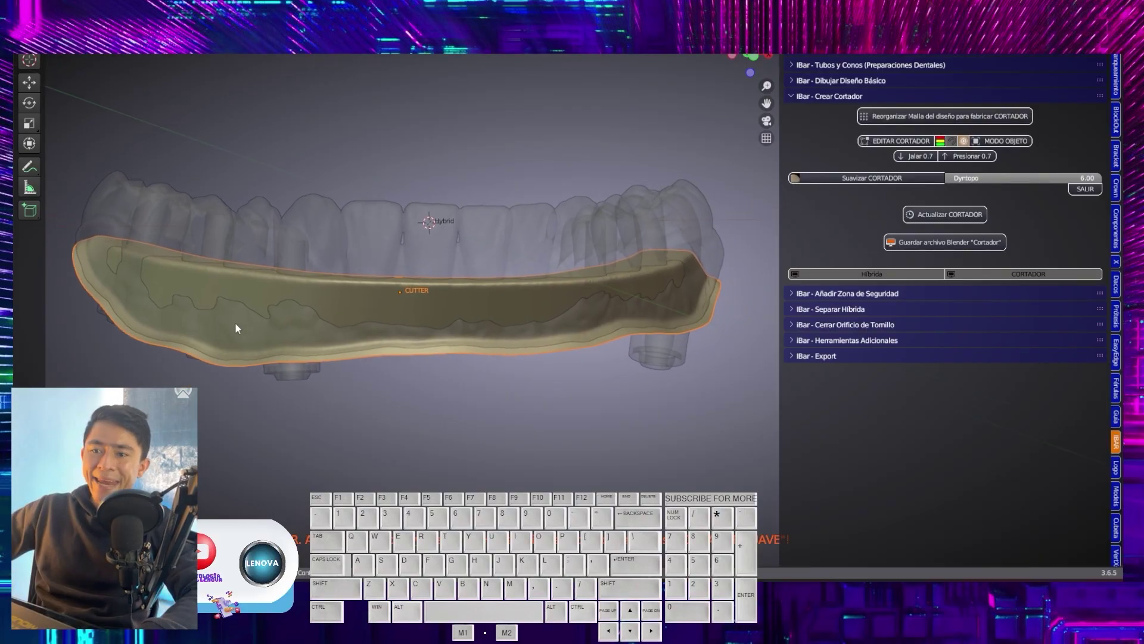
{"action": "middle_click_drag", "start_coordinate": [235, 322], "coordinate": [369, 343]}
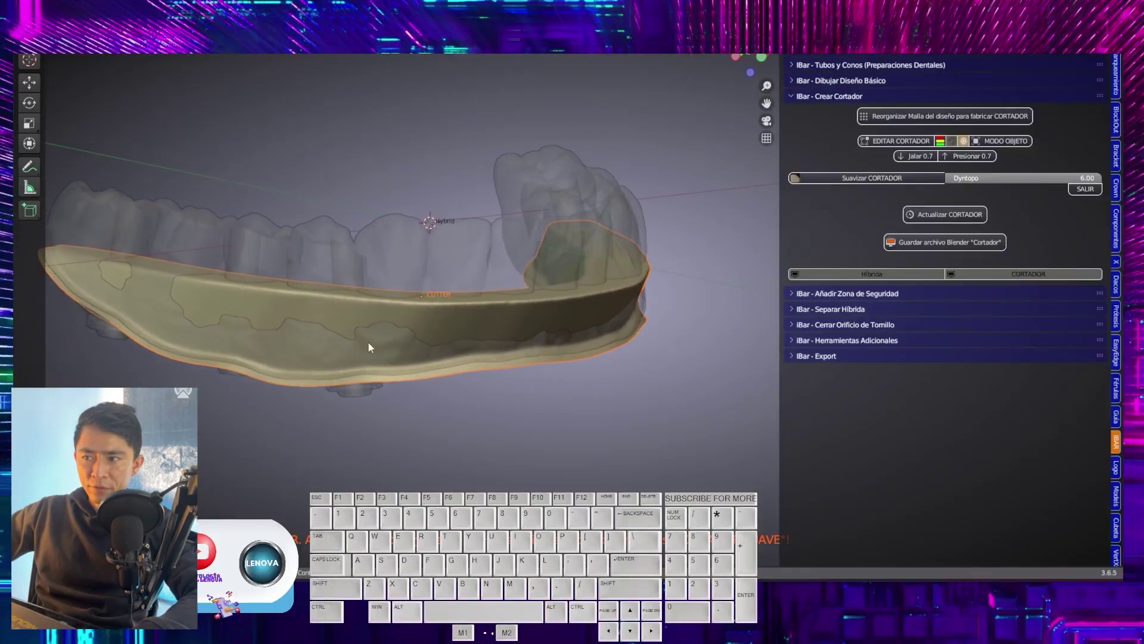
- Start smoothing the cutter in sculpt mode and set its Dyntopo value to 2
{"action": "middle_click_drag", "start_coordinate": [639, 302], "coordinate": [686, 267]}
{"action": "middle_click_drag", "start_coordinate": [251, 312], "coordinate": [309, 324]}
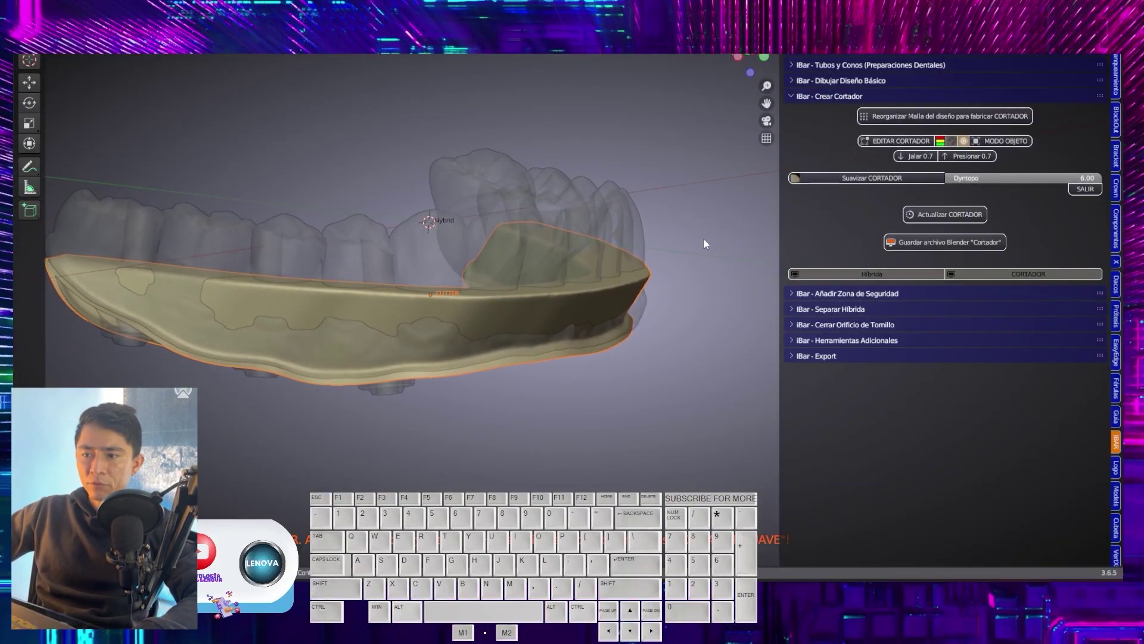
{"action": "middle_click_drag", "start_coordinate": [578, 251], "coordinate": [445, 292]}
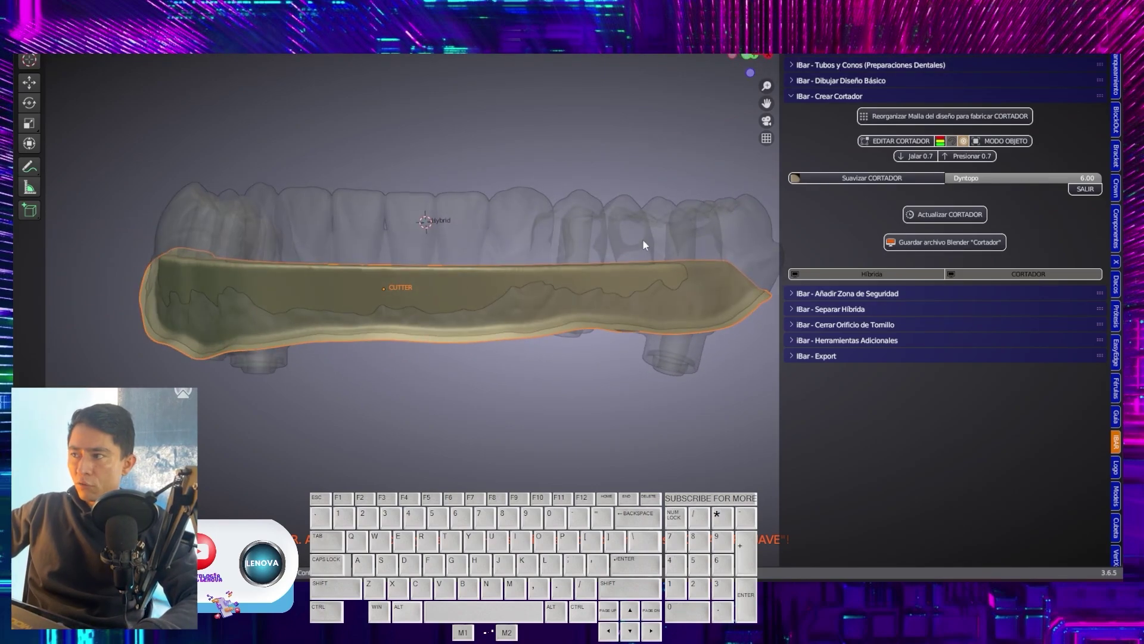
{"action": "left_click", "coordinate": [833, 182]}
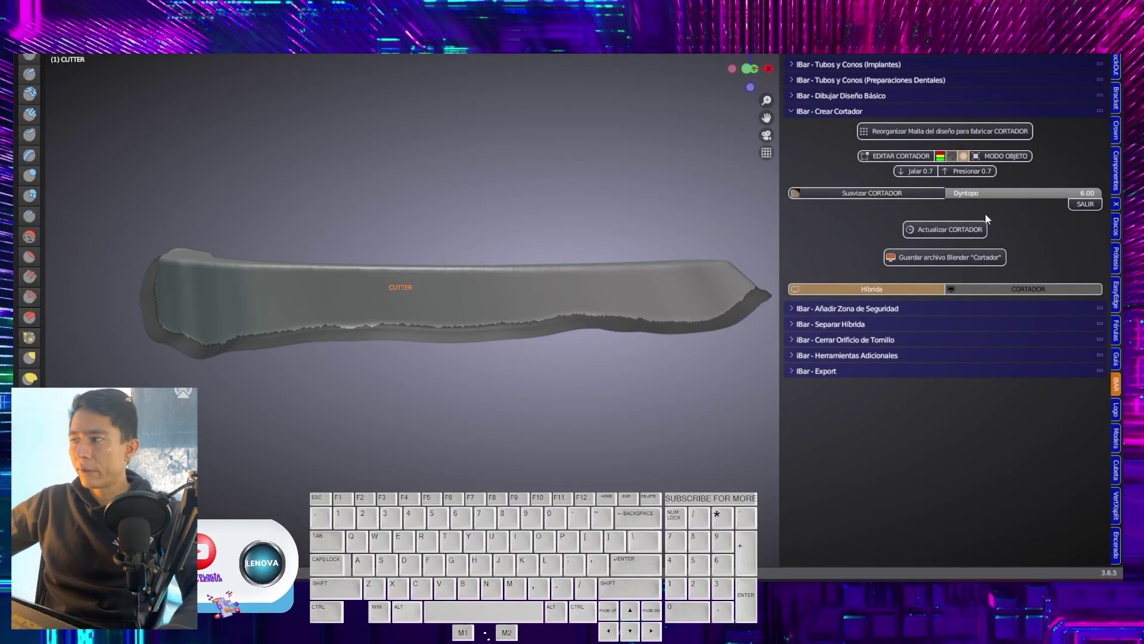
{"action": "left_click", "coordinate": [1020, 197]}
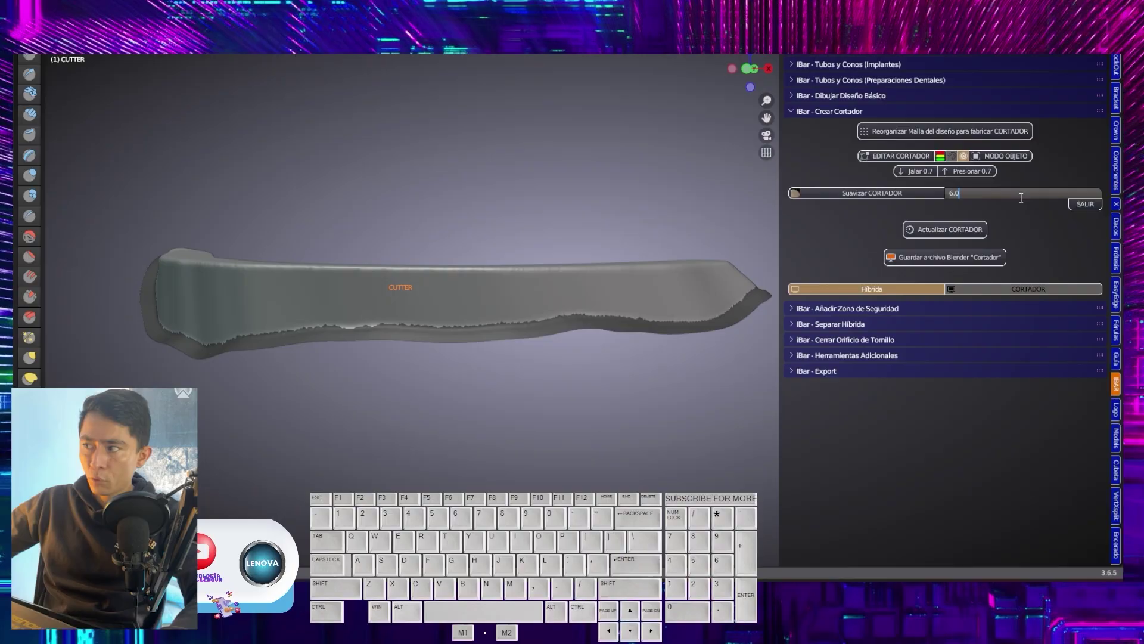
{"action": "key", "text": "BackSpace"}
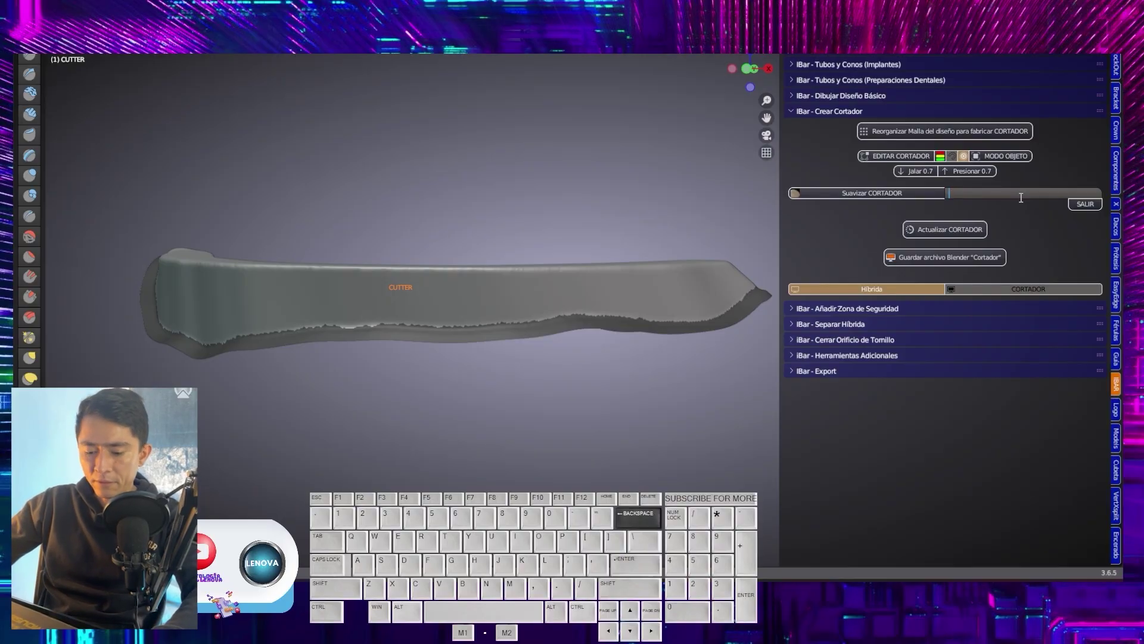
{"action": "type", "text": "2"}
{"action": "key", "text": "Return"}
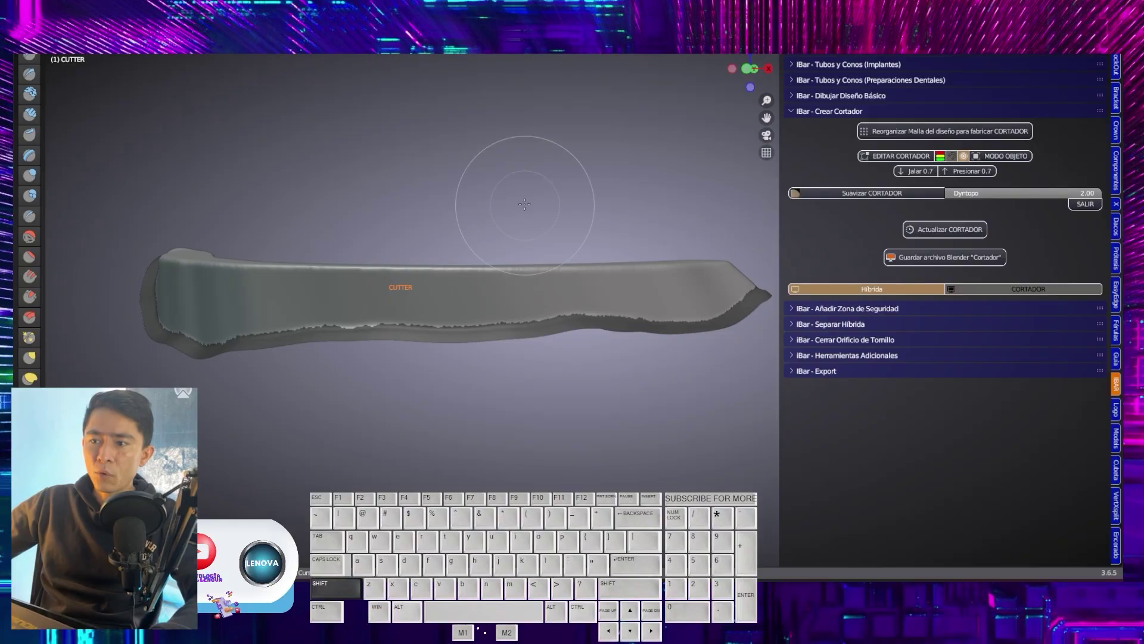
- Smooth the jagged lower edge around the cutter and show the hybrid over it
{"action": "middle_click_drag", "start_coordinate": [485, 192], "coordinate": [677, 292]}
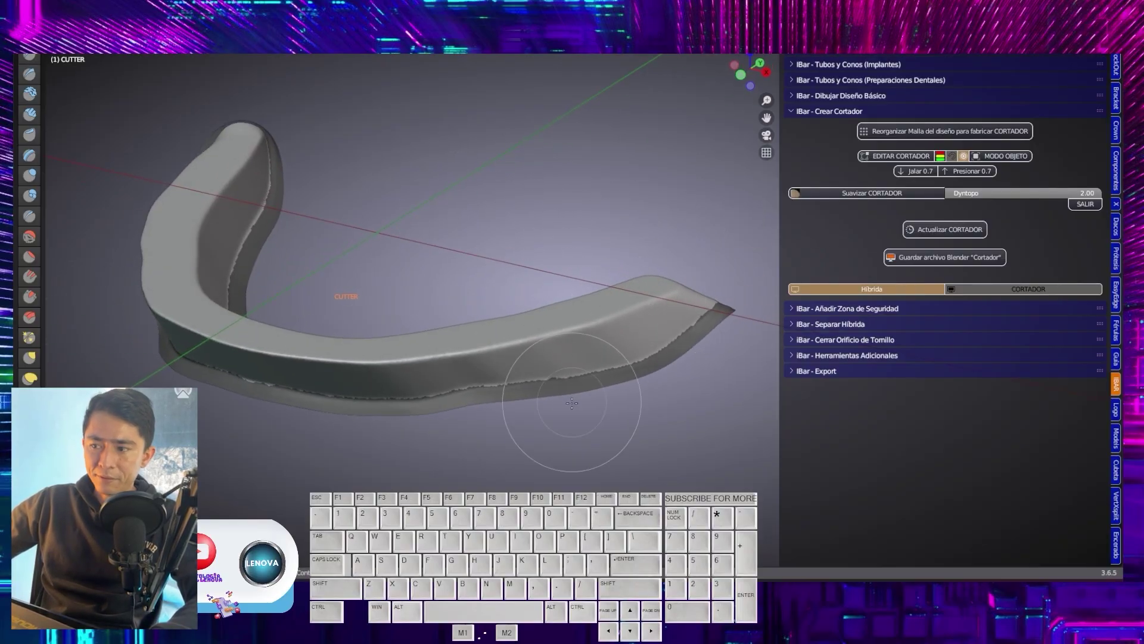
{"action": "middle_click_drag", "start_coordinate": [570, 419], "coordinate": [579, 337]}
{"action": "scroll", "coordinate": [579, 338], "scroll_direction": "up", "scroll_amount": 3}
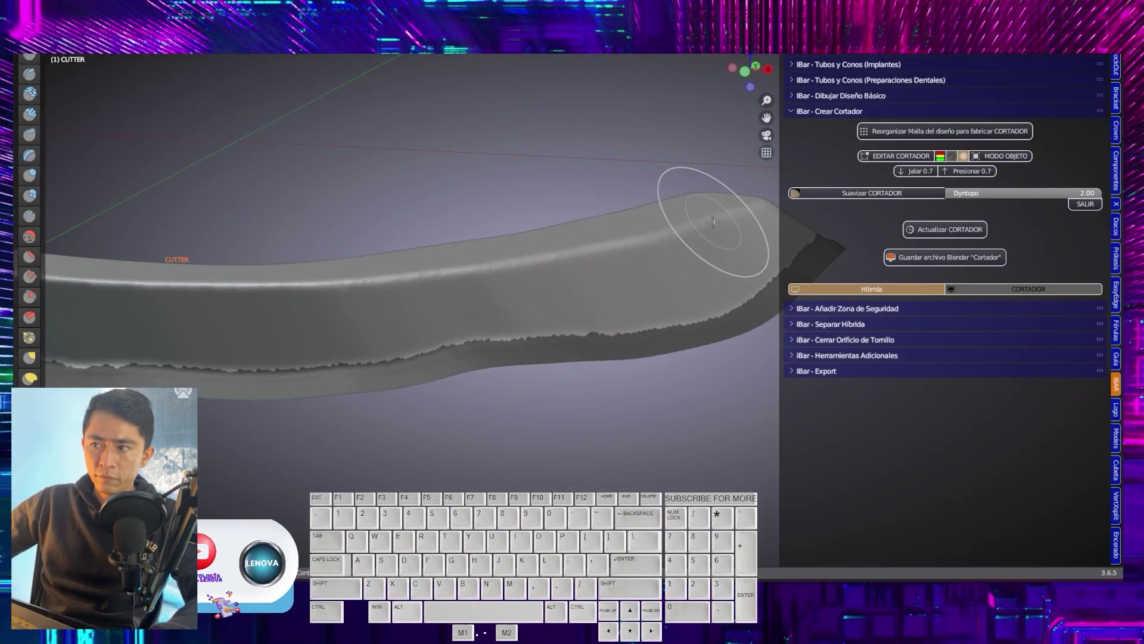
{"action": "mouse_move", "coordinate": [516, 301]}
{"action": "middle_mouse_down"}
{"action": "mouse_move", "coordinate": [638, 301]}
{"action": "mouse_move", "coordinate": [685, 274]}
{"action": "middle_mouse_up"}
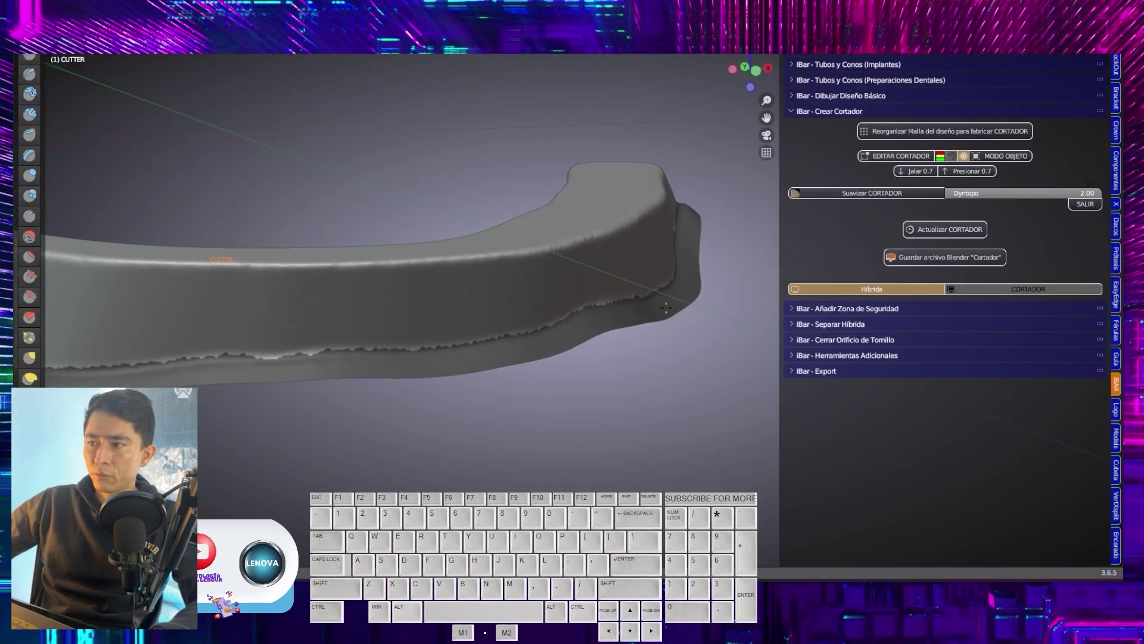
{"action": "mouse_move", "coordinate": [626, 179]}
{"action": "middle_mouse_down"}
{"action": "mouse_move", "coordinate": [622, 226]}
{"action": "mouse_move", "coordinate": [644, 248]}
{"action": "middle_mouse_up"}
{"action": "scroll", "coordinate": [588, 212], "scroll_direction": "down", "scroll_amount": 3}
{"action": "mouse_move", "coordinate": [321, 248]}
{"action": "middle_mouse_down", "text": "shift"}
{"action": "mouse_move", "coordinate": [494, 292]}
{"action": "mouse_move", "coordinate": [495, 243]}
{"action": "middle_mouse_up", "text": "shift"}
{"action": "scroll", "coordinate": [492, 283], "scroll_direction": "up", "scroll_amount": 2}
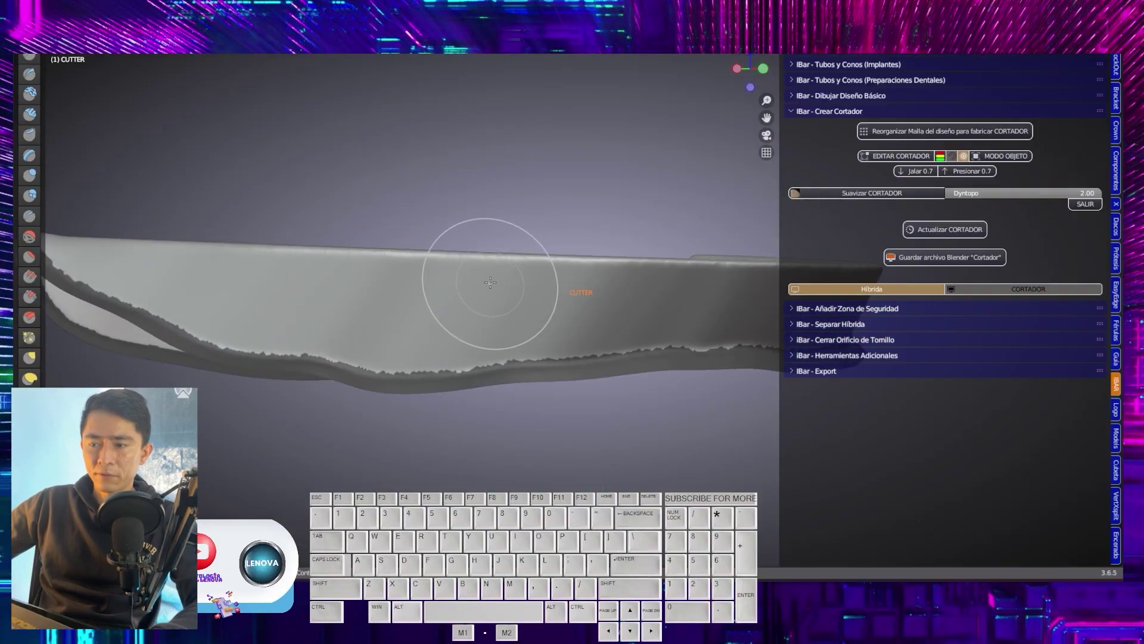
{"action": "scroll", "coordinate": [492, 275], "scroll_direction": "down", "scroll_amount": 3}
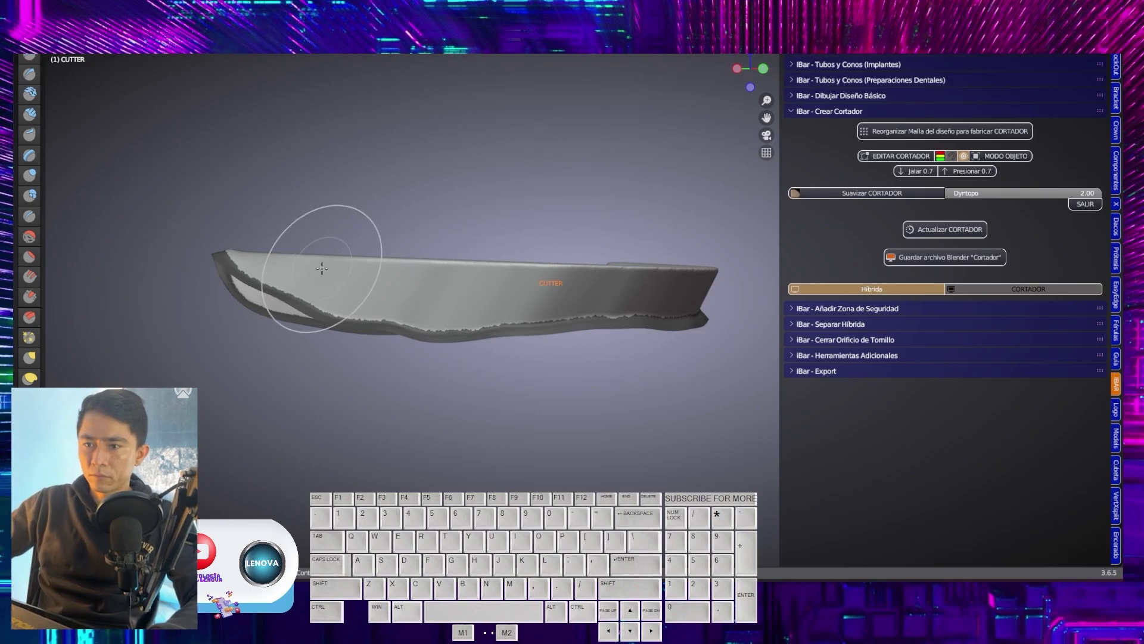
{"action": "middle_click_drag", "start_coordinate": [327, 255], "coordinate": [185, 148]}
{"action": "left_click", "coordinate": [914, 290]}
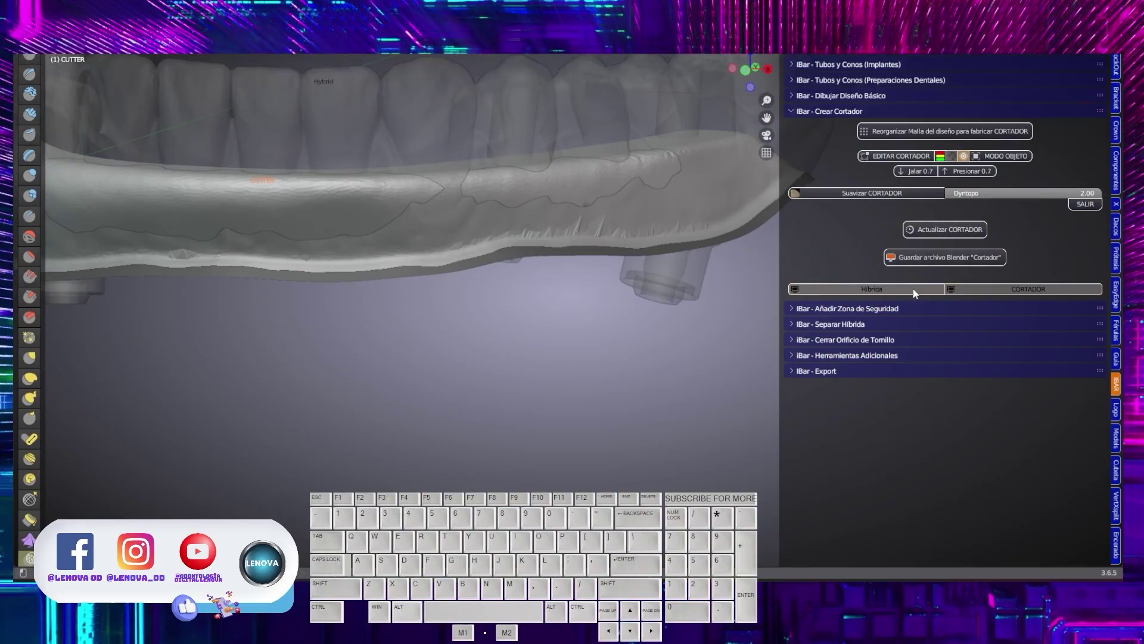
- Smooth the cutter's outer wall along the front and side of the arch, comparing it with the transparent hybrid
{"action": "left_click_drag", "start_coordinate": [220, 194], "coordinate": [412, 198]}
{"action": "middle_click_drag", "start_coordinate": [418, 203], "coordinate": [372, 202]}
{"action": "mouse_move", "coordinate": [745, 183]}
{"action": "left_mouse_down"}
{"action": "mouse_move", "coordinate": [573, 198]}
{"action": "mouse_move", "coordinate": [626, 190]}
{"action": "left_mouse_up"}
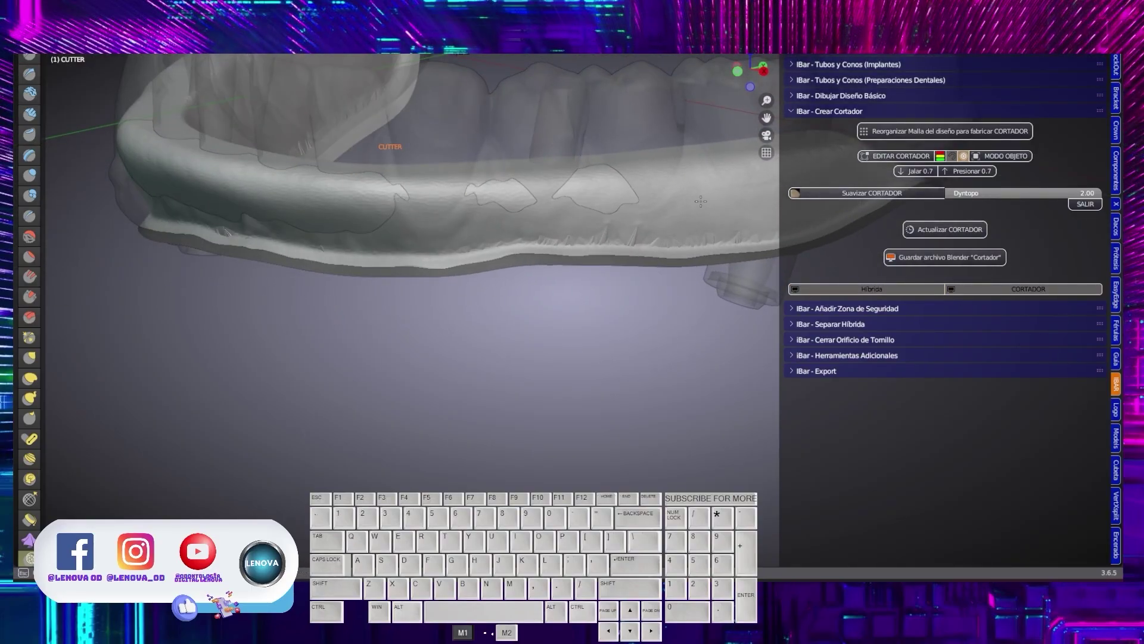
{"action": "middle_click_drag", "start_coordinate": [572, 197], "coordinate": [566, 232]}
{"action": "mouse_move", "coordinate": [596, 197]}
{"action": "left_mouse_down"}
{"action": "mouse_move", "coordinate": [605, 226]}
{"action": "mouse_move", "coordinate": [636, 228]}
{"action": "left_mouse_up"}
{"action": "middle_click_drag", "start_coordinate": [202, 212], "coordinate": [343, 277]}
{"action": "left_click_drag", "start_coordinate": [343, 277], "coordinate": [262, 263]}
{"action": "middle_click_drag", "start_coordinate": [262, 262], "coordinate": [236, 275]}
{"action": "middle_click_drag", "start_coordinate": [298, 257], "coordinate": [239, 214]}
- Switch the sculpt brush and push the cutter's outer wall inward where it crosses the hybrid's surface
{"action": "scroll", "coordinate": [239, 215], "scroll_direction": "up", "scroll_amount": 3}
{"action": "left_click", "coordinate": [29, 195]}
{"action": "left_click_drag", "start_coordinate": [238, 250], "coordinate": [586, 264], "text": "ctrl"}
{"action": "middle_click_drag", "start_coordinate": [586, 264], "coordinate": [526, 283]}
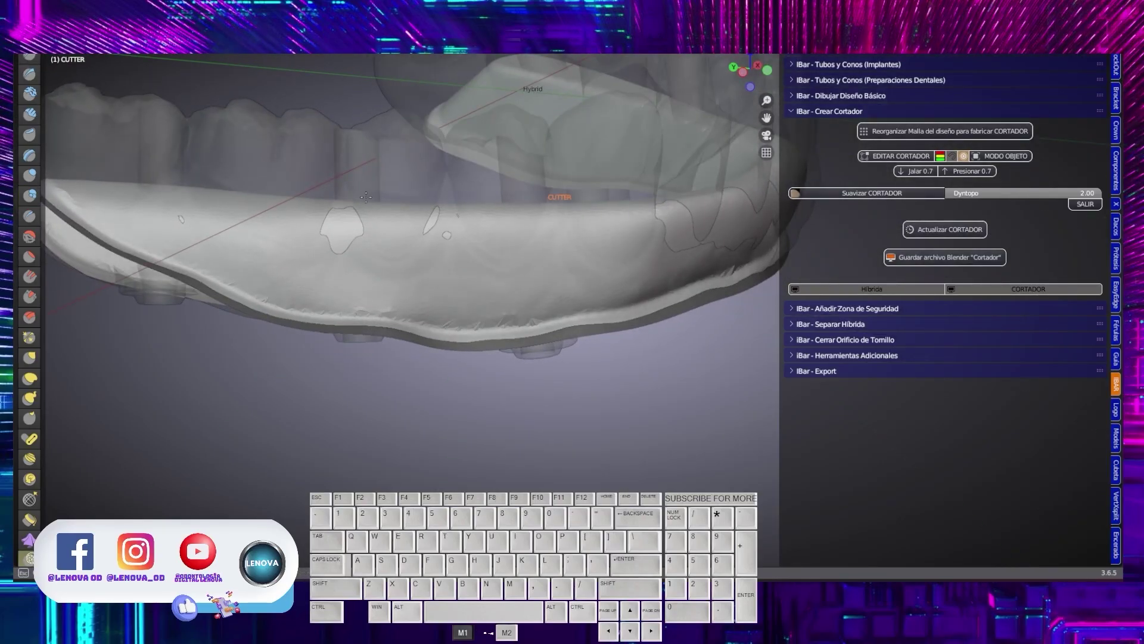
{"action": "middle_click_drag", "start_coordinate": [371, 244], "coordinate": [403, 257]}
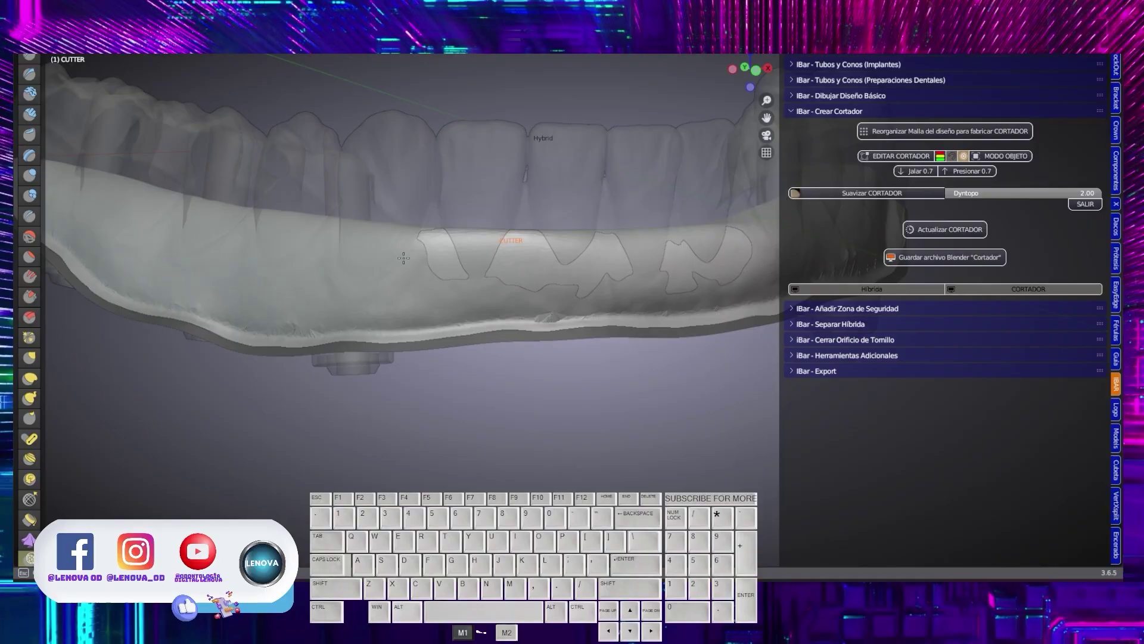
{"action": "middle_click_drag", "start_coordinate": [627, 321], "coordinate": [492, 279]}
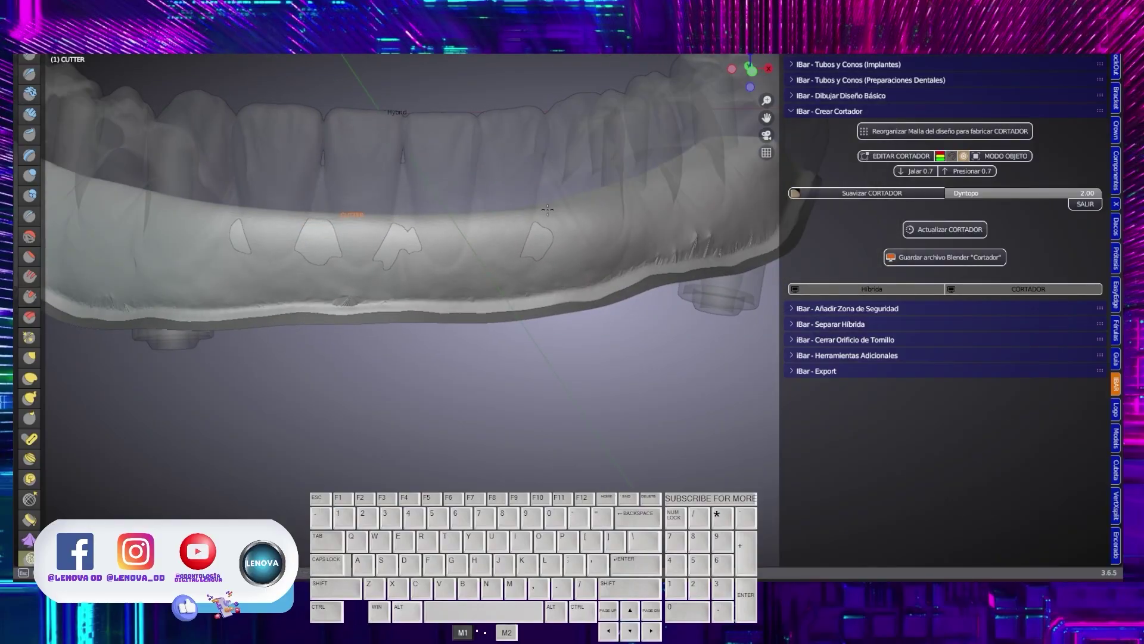
{"action": "middle_click_drag", "start_coordinate": [511, 235], "coordinate": [527, 259]}
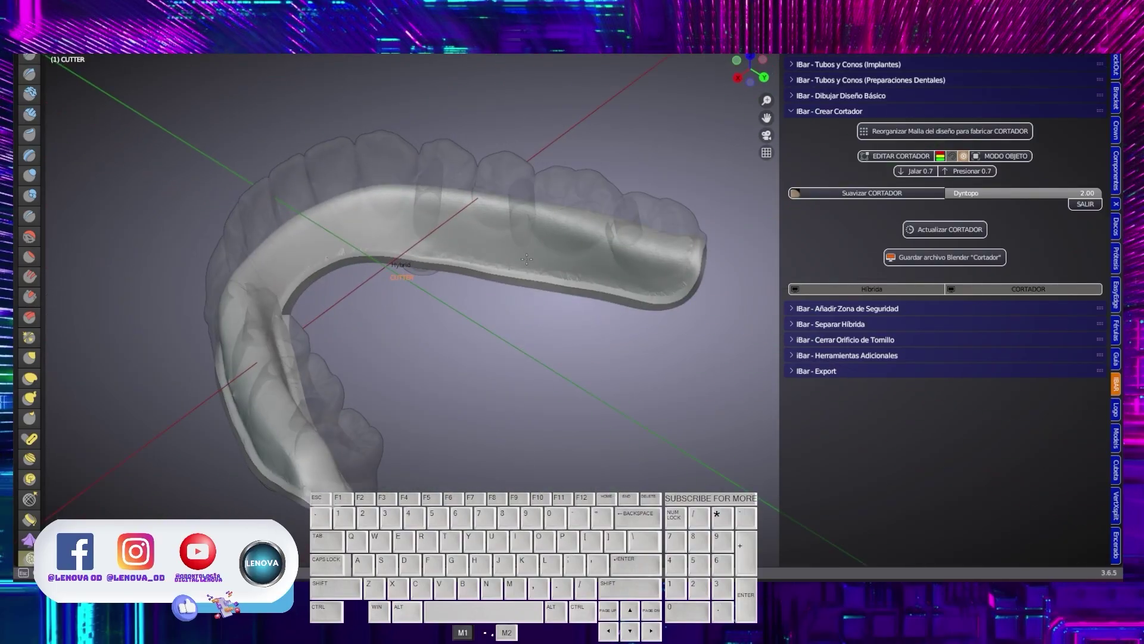
- Exit the cutter smoothing and check the cutter's fit inside the hybrid from several sides
{"action": "middle_click_drag", "start_coordinate": [815, 278], "coordinate": [673, 357]}
{"action": "middle_click_drag", "start_coordinate": [503, 149], "coordinate": [549, 345], "text": "shift"}
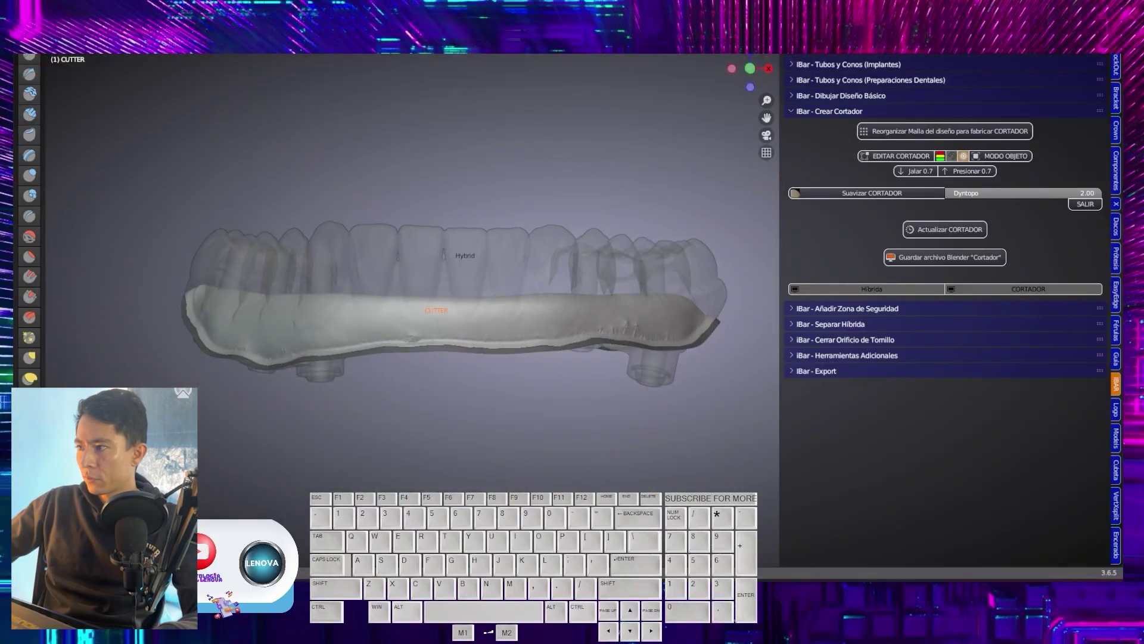
{"action": "left_click", "coordinate": [1085, 204]}
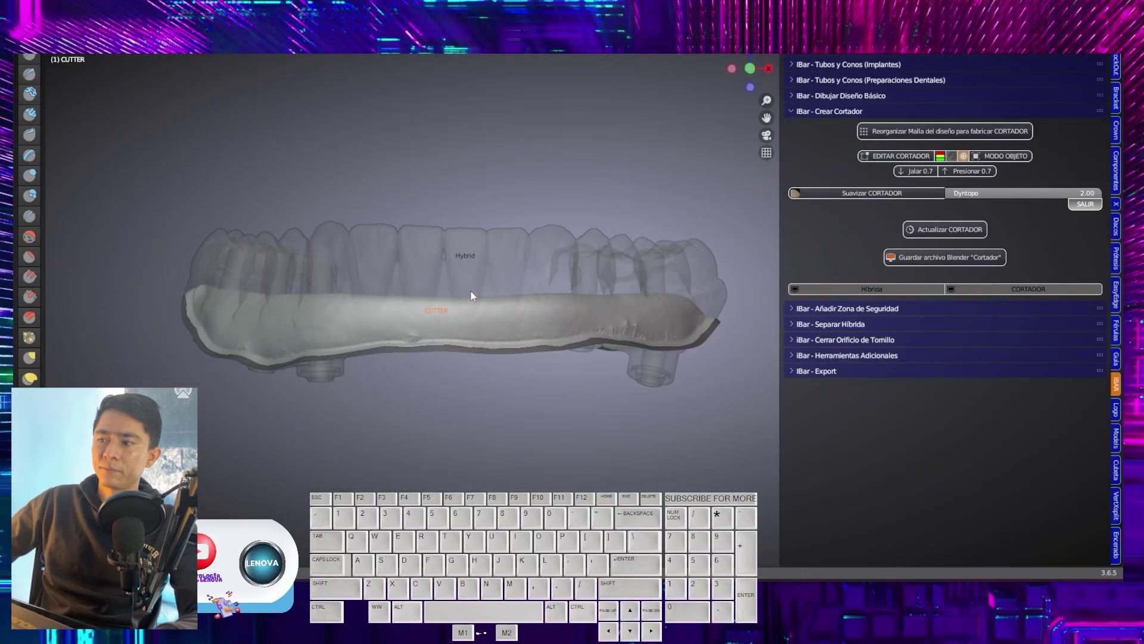
{"action": "middle_click_drag", "start_coordinate": [325, 303], "coordinate": [586, 355]}
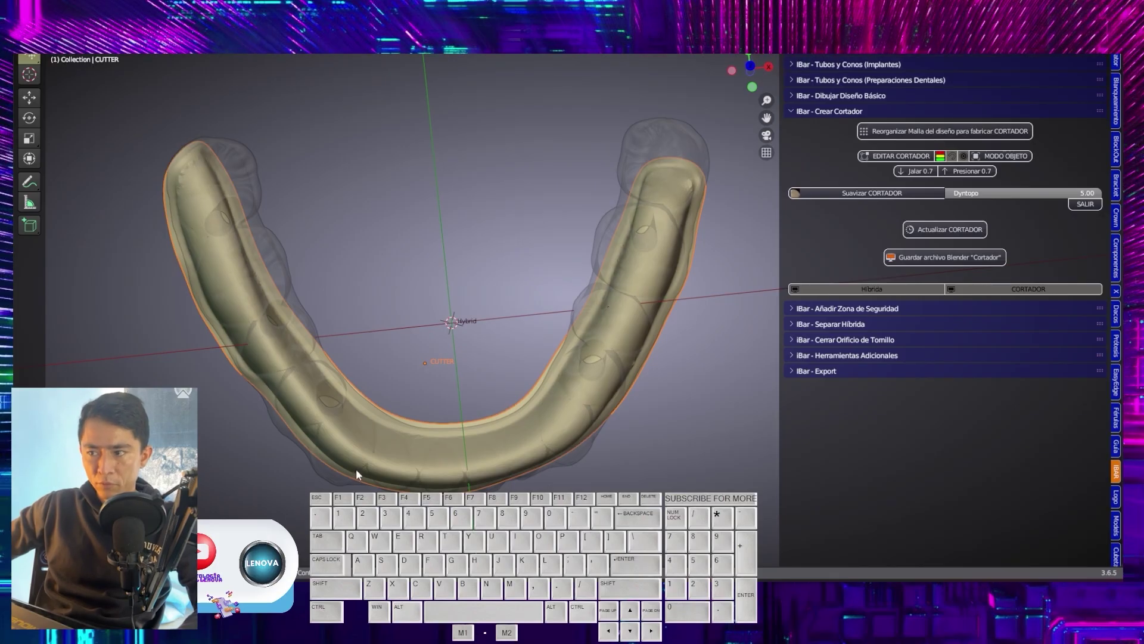
{"action": "middle_click_drag", "start_coordinate": [355, 468], "coordinate": [606, 370]}
{"action": "middle_click_drag", "start_coordinate": [552, 397], "coordinate": [295, 307]}
{"action": "middle_click_drag", "start_coordinate": [495, 348], "coordinate": [657, 220]}
- Go to the Añadir Zona de Seguridad stage and add the safety zone around the cutter
{"action": "left_click", "coordinate": [803, 114]}
{"action": "left_click", "coordinate": [807, 126]}
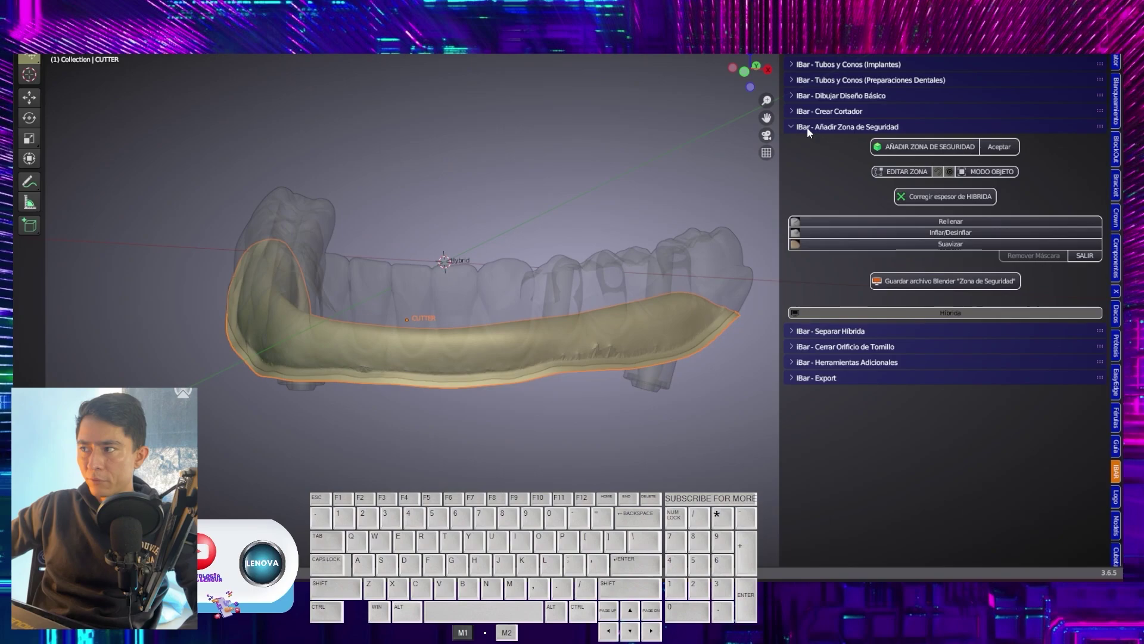
{"action": "mouse_move", "coordinate": [502, 423]}
{"action": "middle_mouse_down"}
{"action": "mouse_move", "coordinate": [468, 388]}
{"action": "mouse_move", "coordinate": [524, 384]}
{"action": "mouse_move", "coordinate": [500, 402]}
{"action": "middle_mouse_up"}
{"action": "left_click", "coordinate": [925, 147]}
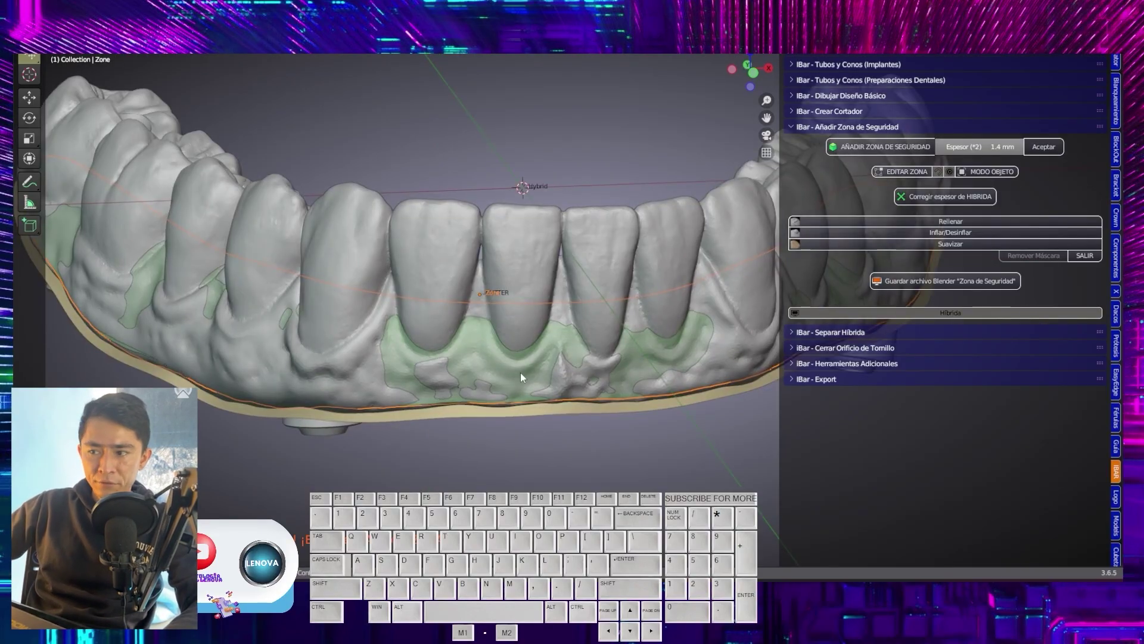
{"action": "middle_click_drag", "start_coordinate": [520, 366], "coordinate": [471, 364]}
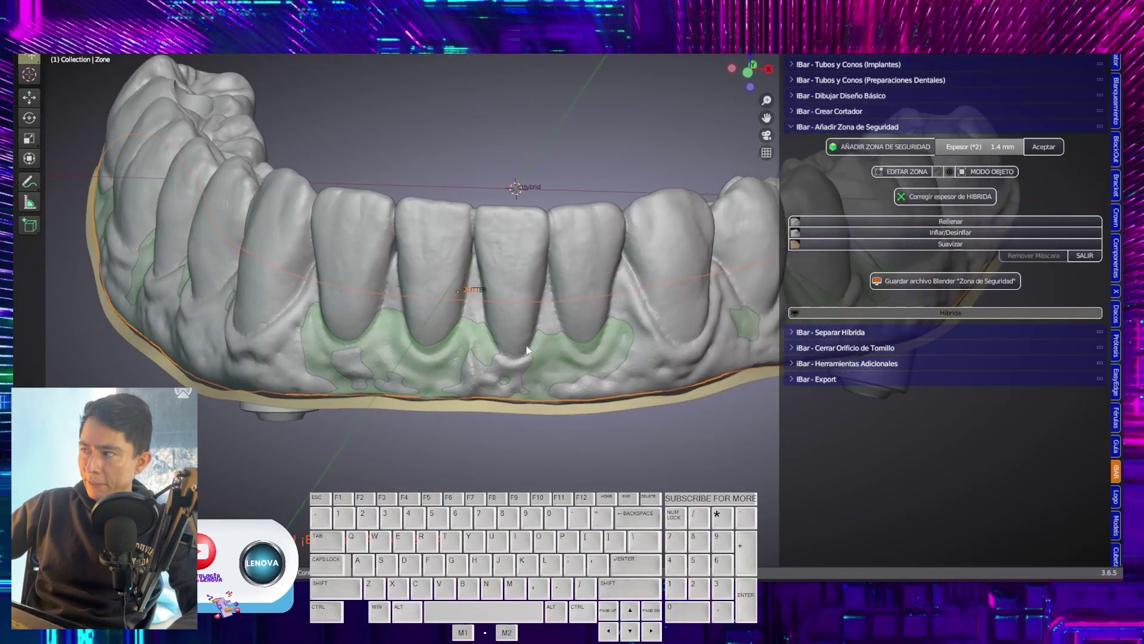
- Set the safety zone's thickness (Espesor) to 0.3 mm and accept the zone
{"action": "left_click", "coordinate": [982, 155]}
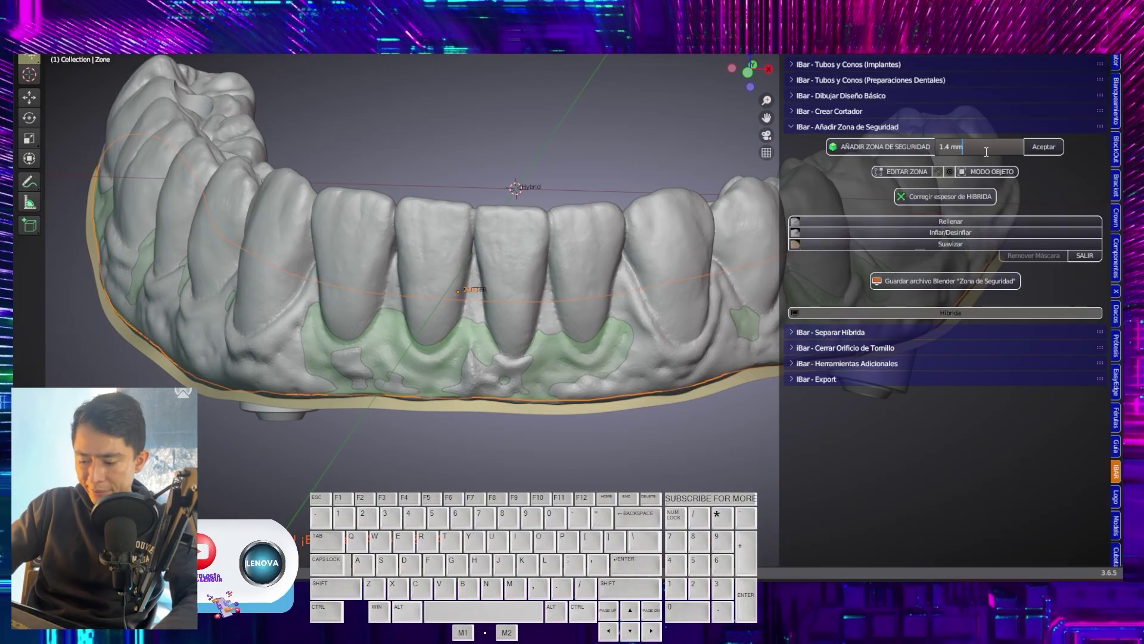
{"action": "type", "text": "0.3"}
{"action": "key", "text": "Return"}
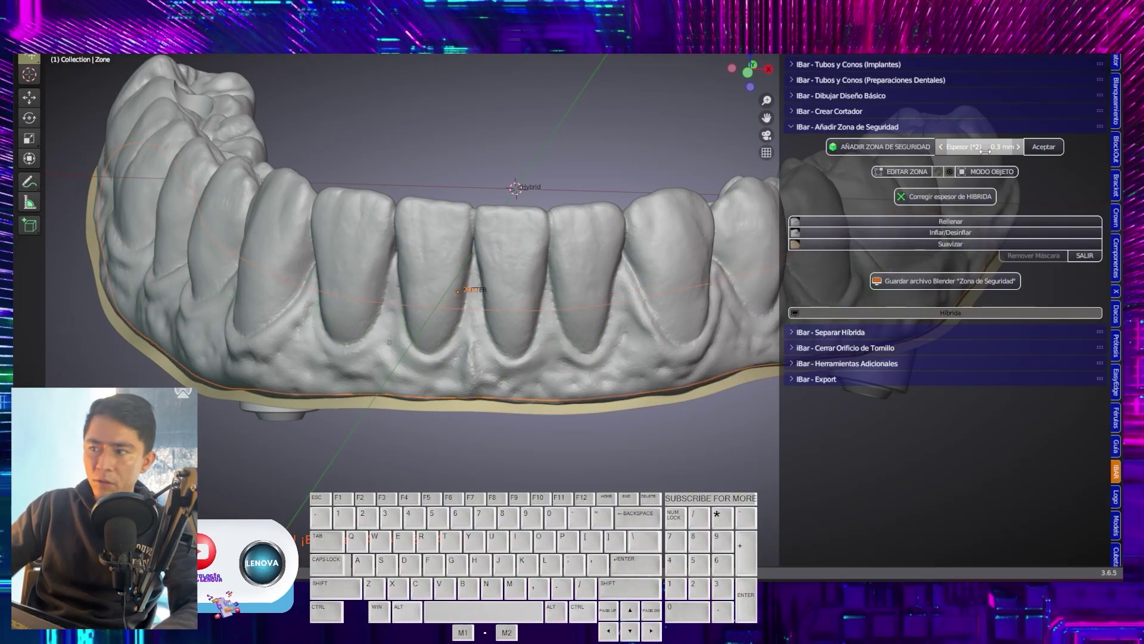
{"action": "scroll", "coordinate": [714, 363], "scroll_direction": "down", "scroll_amount": 3}
{"action": "middle_click_drag", "start_coordinate": [714, 363], "coordinate": [496, 366]}
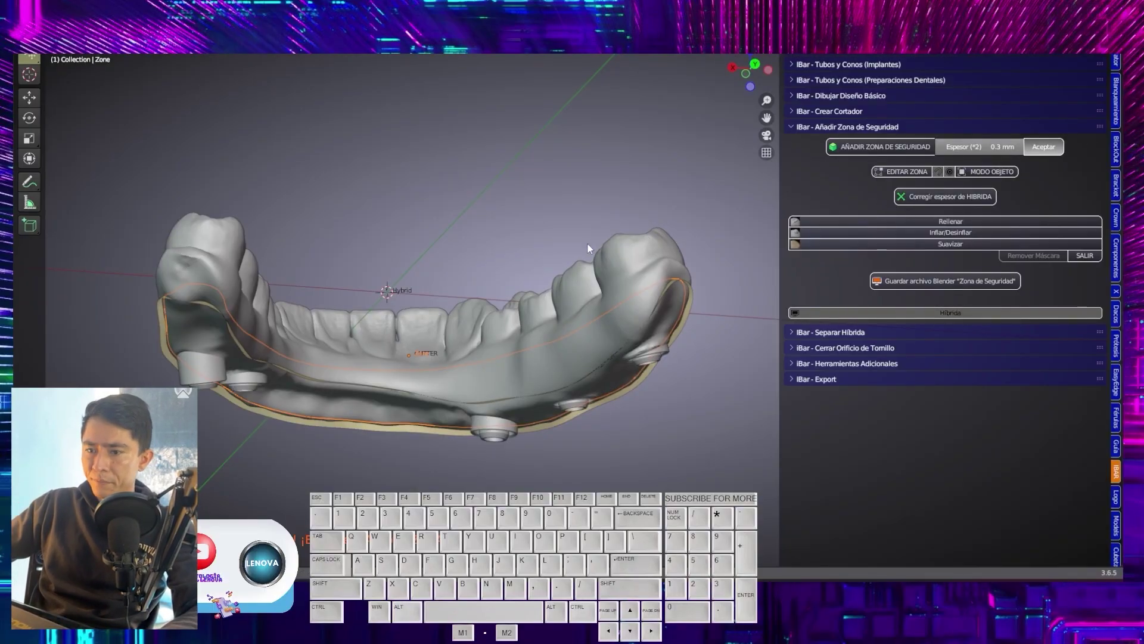
{"action": "middle_click_drag", "start_coordinate": [588, 244], "coordinate": [708, 399]}
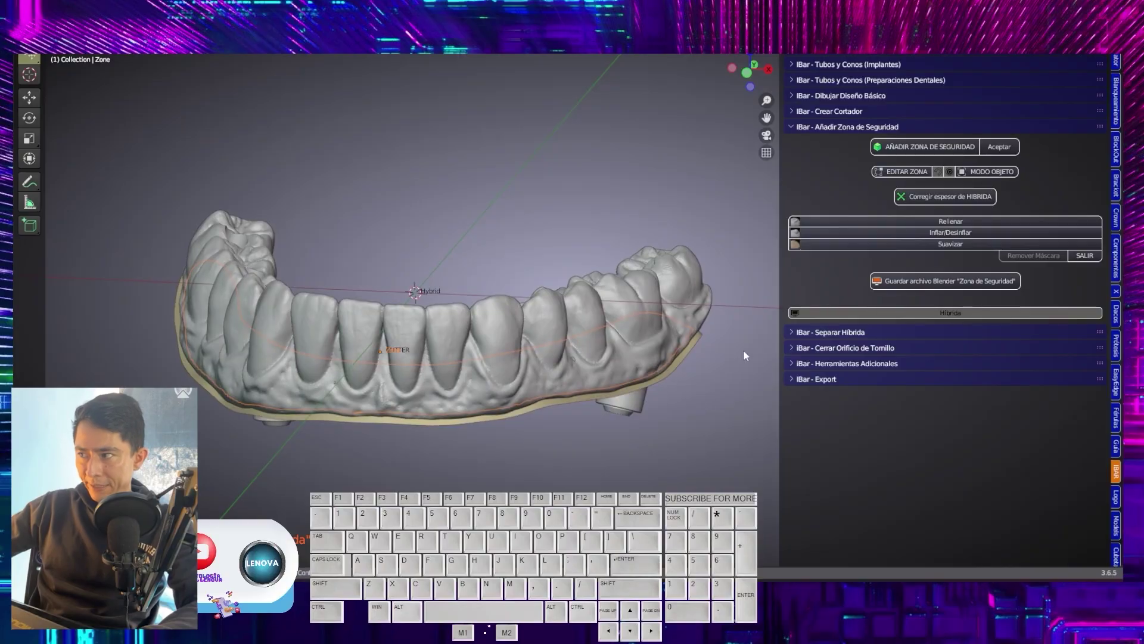
- Correct the hybrid's thickness using the safety zone
{"action": "left_click", "coordinate": [960, 199]}
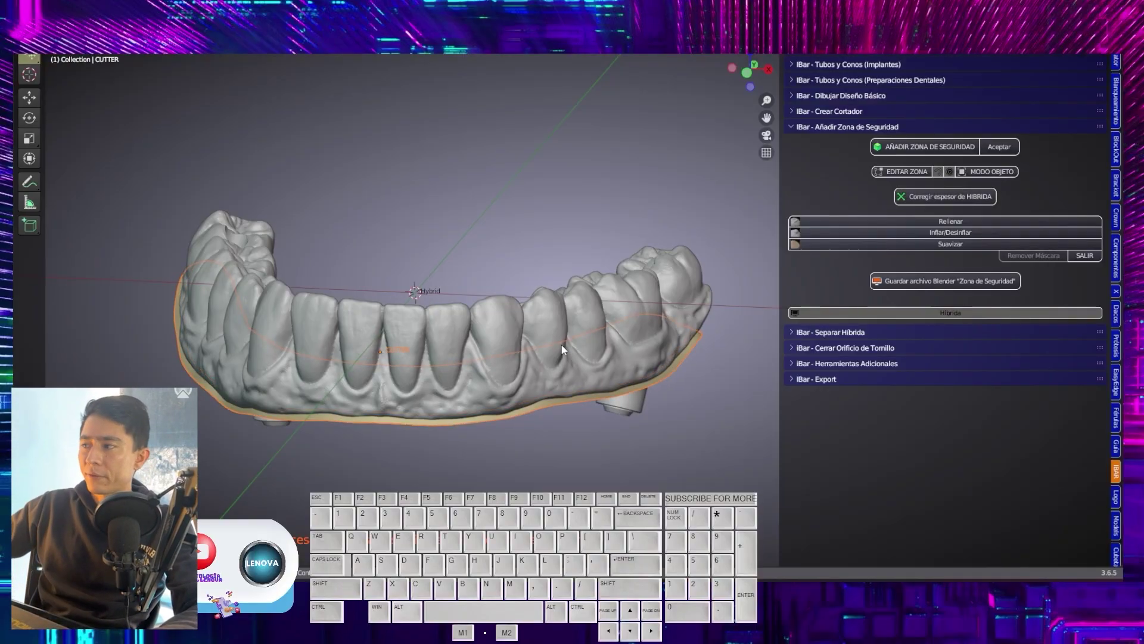
{"action": "mouse_move", "coordinate": [414, 418]}
{"action": "middle_mouse_down"}
{"action": "mouse_move", "coordinate": [459, 343]}
{"action": "mouse_move", "coordinate": [442, 274]}
{"action": "mouse_move", "coordinate": [437, 306]}
{"action": "mouse_move", "coordinate": [501, 366]}
{"action": "mouse_move", "coordinate": [450, 403]}
{"action": "mouse_move", "coordinate": [477, 389]}
{"action": "mouse_move", "coordinate": [481, 348]}
{"action": "mouse_move", "coordinate": [513, 412]}
{"action": "mouse_move", "coordinate": [478, 412]}
{"action": "mouse_move", "coordinate": [449, 443]}
{"action": "mouse_move", "coordinate": [434, 429]}
{"action": "middle_mouse_up"}
{"action": "middle_click_drag", "start_coordinate": [388, 342], "coordinate": [421, 381], "text": "shift"}
- Clip the view around the rearmost molar's screw hole, examine the cutter and tube in section, and clear the clipping
{"action": "scroll", "coordinate": [441, 420], "scroll_direction": "up", "scroll_amount": 3}
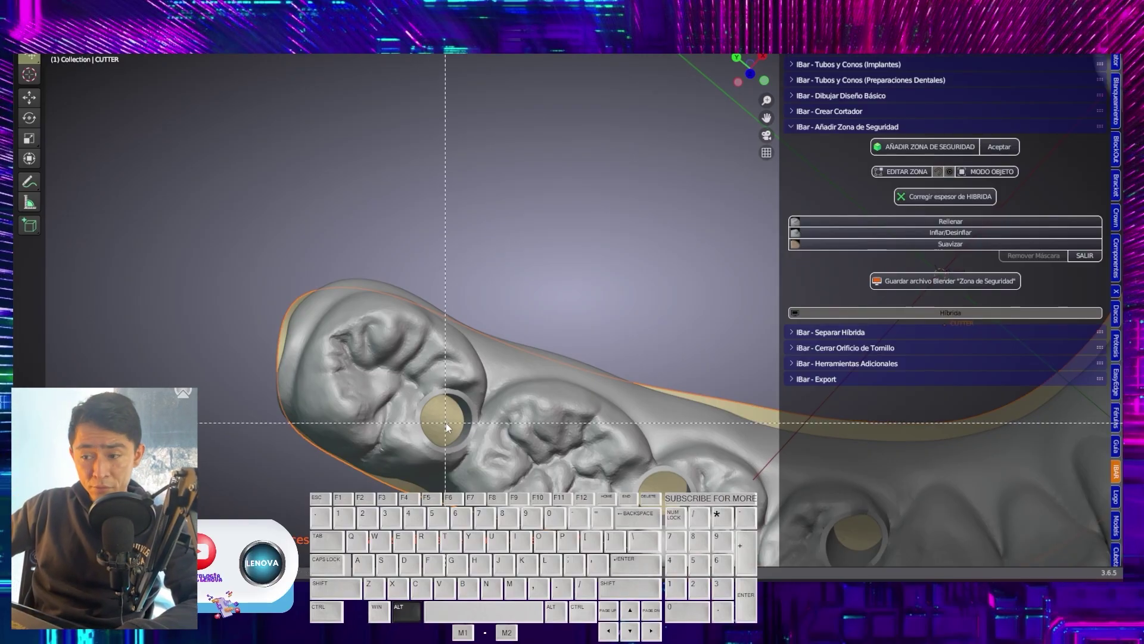
{"action": "left_click_drag", "start_coordinate": [494, 379], "coordinate": [391, 470]}
{"action": "middle_click_drag", "start_coordinate": [391, 470], "coordinate": [642, 235]}
{"action": "scroll", "coordinate": [422, 338], "scroll_direction": "up", "scroll_amount": 3}
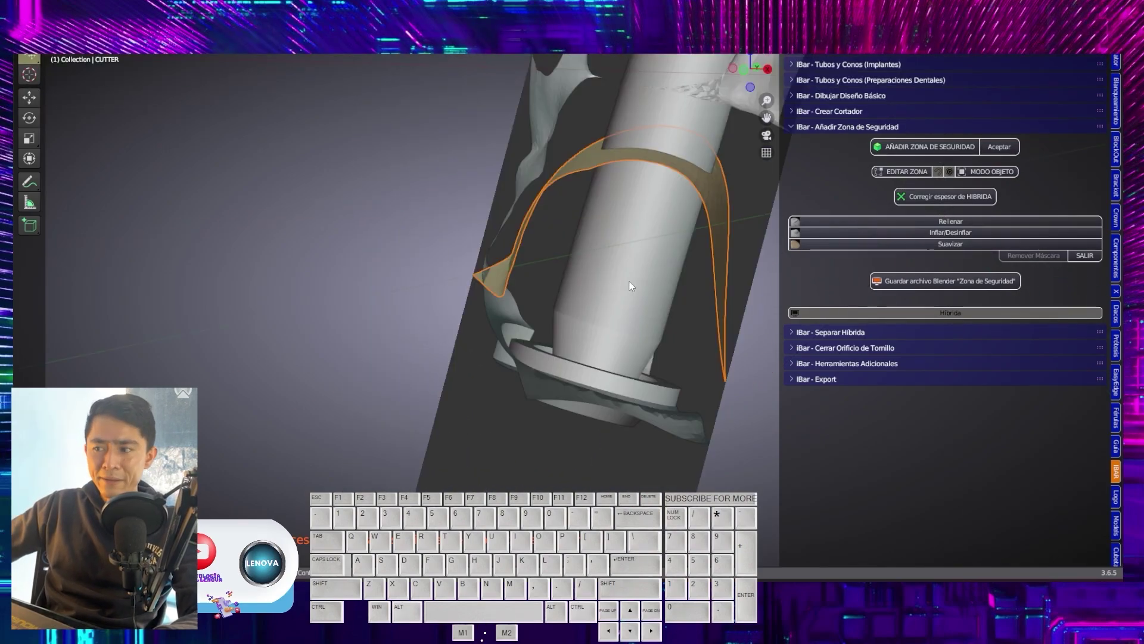
{"action": "middle_click_drag", "start_coordinate": [657, 180], "coordinate": [363, 195]}
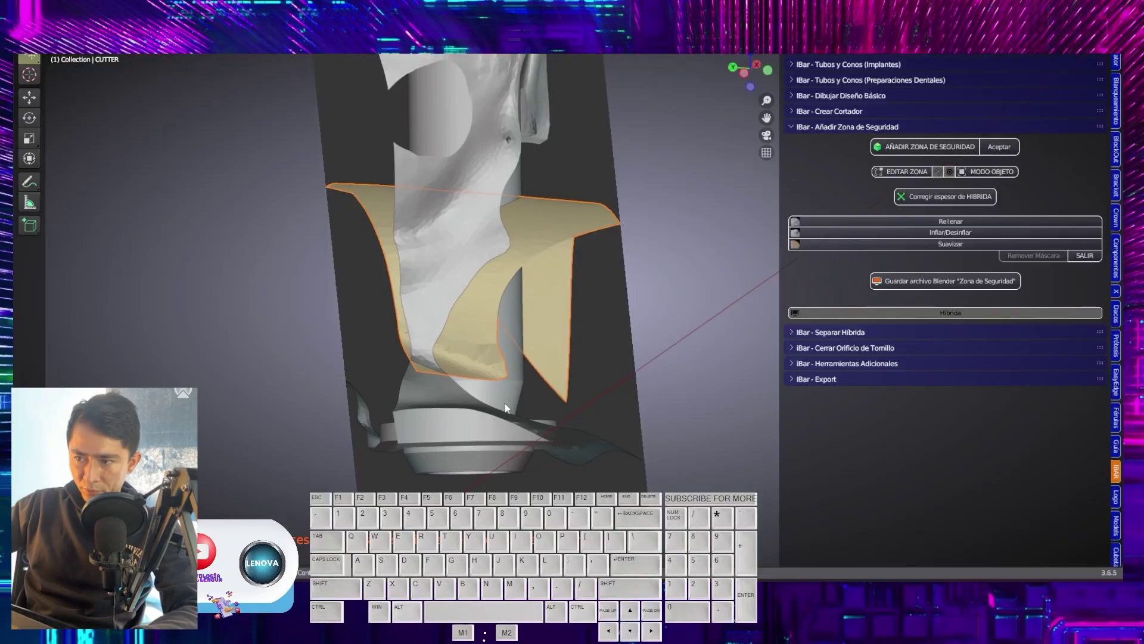
{"action": "middle_click_drag", "start_coordinate": [505, 417], "coordinate": [464, 418]}
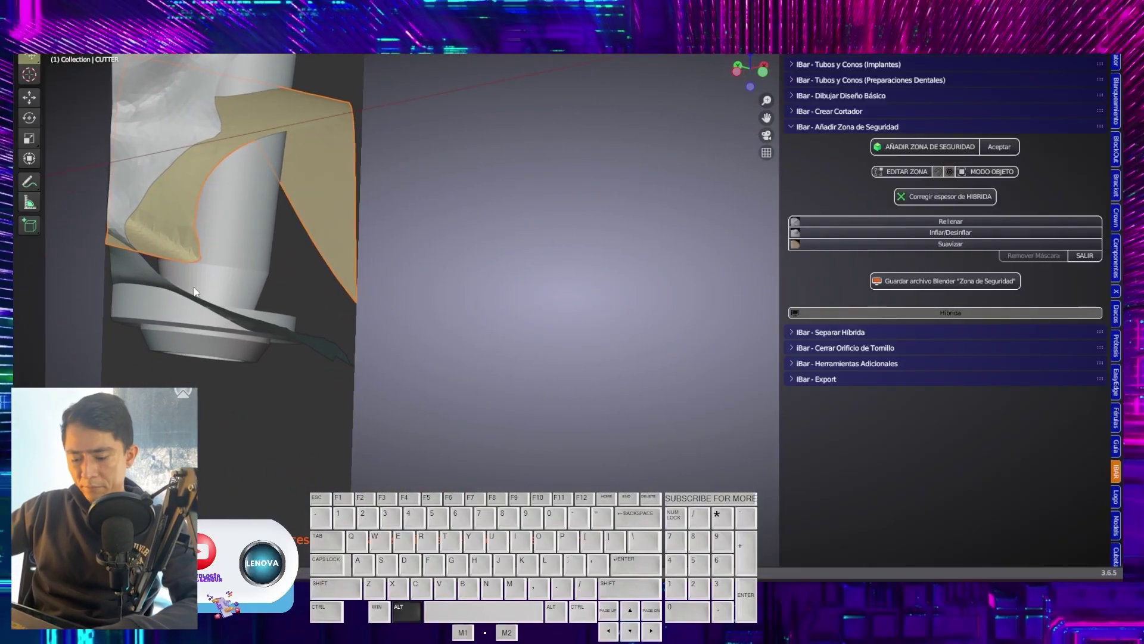
{"action": "left_click_drag", "start_coordinate": [195, 292], "coordinate": [454, 396], "text": "alt"}
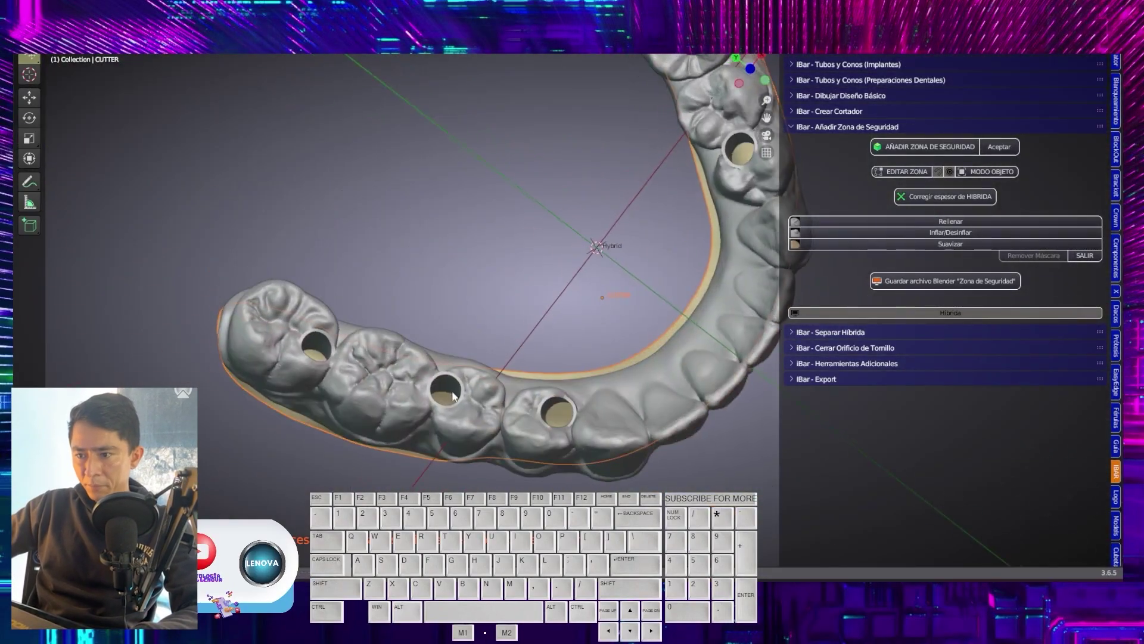
- Clip the view around the second screw hole from the back, examine the section, and clear the clipping
{"action": "middle_click_drag", "start_coordinate": [453, 394], "coordinate": [459, 411]}
{"action": "key", "text": "alt+b"}
{"action": "left_click_drag", "start_coordinate": [478, 380], "coordinate": [417, 439]}
{"action": "middle_click_drag", "start_coordinate": [448, 442], "coordinate": [335, 305]}
{"action": "key", "text": "alt+b"}
- Clip the view around the third screw hole on the same side, examine the section, and clear the clipping
{"action": "middle_click_drag", "start_coordinate": [335, 208], "coordinate": [270, 363]}
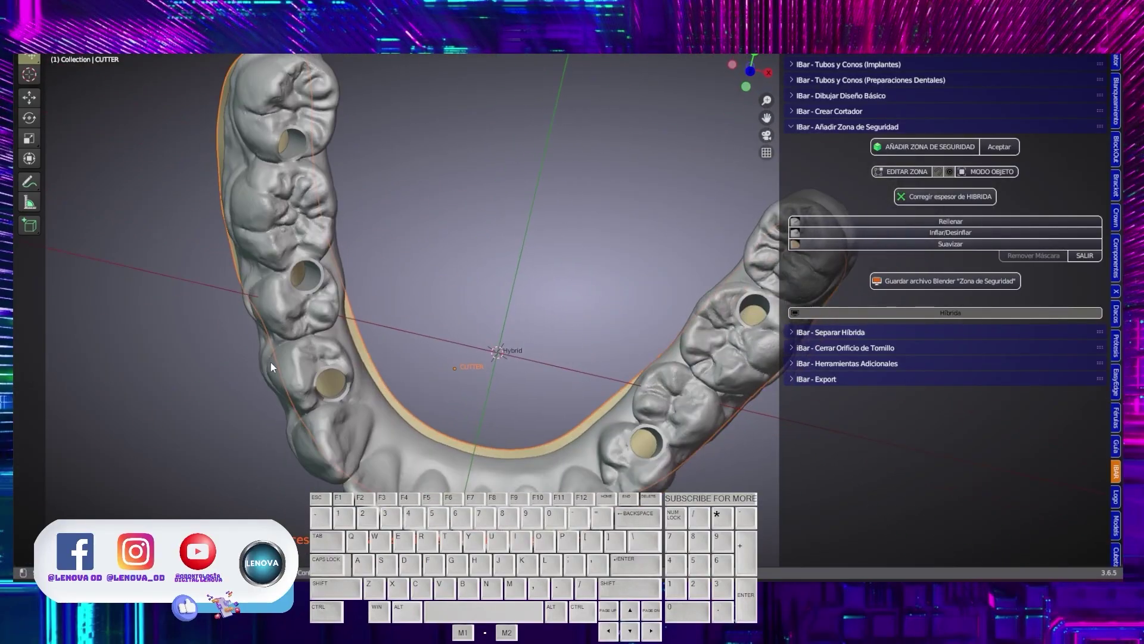
{"action": "key", "text": "alt+b"}
{"action": "left_click_drag", "start_coordinate": [367, 369], "coordinate": [284, 416]}
{"action": "middle_click_drag", "start_coordinate": [284, 416], "coordinate": [369, 438]}
{"action": "key", "text": "alt+b"}
- Clip the view around the front screw hole on the opposite side, examine the section, and clear the clipping
{"action": "middle_click_drag", "start_coordinate": [599, 430], "coordinate": [393, 226], "text": "shift"}
{"action": "middle_click_drag", "start_coordinate": [382, 233], "coordinate": [477, 220]}
{"action": "key", "text": "alt+b"}
{"action": "left_click_drag", "start_coordinate": [545, 177], "coordinate": [494, 202]}
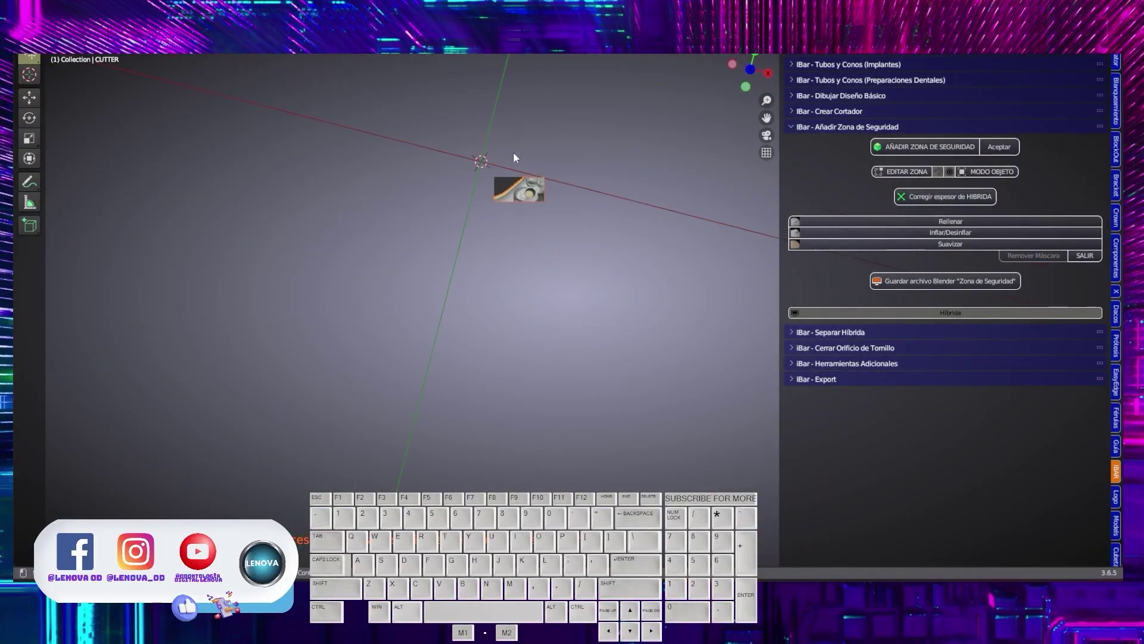
{"action": "scroll", "coordinate": [514, 158], "scroll_direction": "up", "scroll_amount": 6}
{"action": "middle_click_drag", "start_coordinate": [513, 158], "coordinate": [536, 179]}
{"action": "key", "text": "alt+b"}
- Clip the view around the remaining rear screw hole on that side, examine the cutter and tube in section, and clear the clipping
{"action": "scroll", "coordinate": [375, 187], "scroll_direction": "down", "scroll_amount": 6}
{"action": "middle_click_drag", "start_coordinate": [536, 179], "coordinate": [570, 293], "text": "shift"}
{"action": "key", "text": "alt+b"}
{"action": "left_click_drag", "start_coordinate": [381, 194], "coordinate": [325, 241]}
{"action": "scroll", "coordinate": [325, 241], "scroll_direction": "up", "scroll_amount": 4}
{"action": "middle_click_drag", "start_coordinate": [325, 241], "coordinate": [314, 302]}
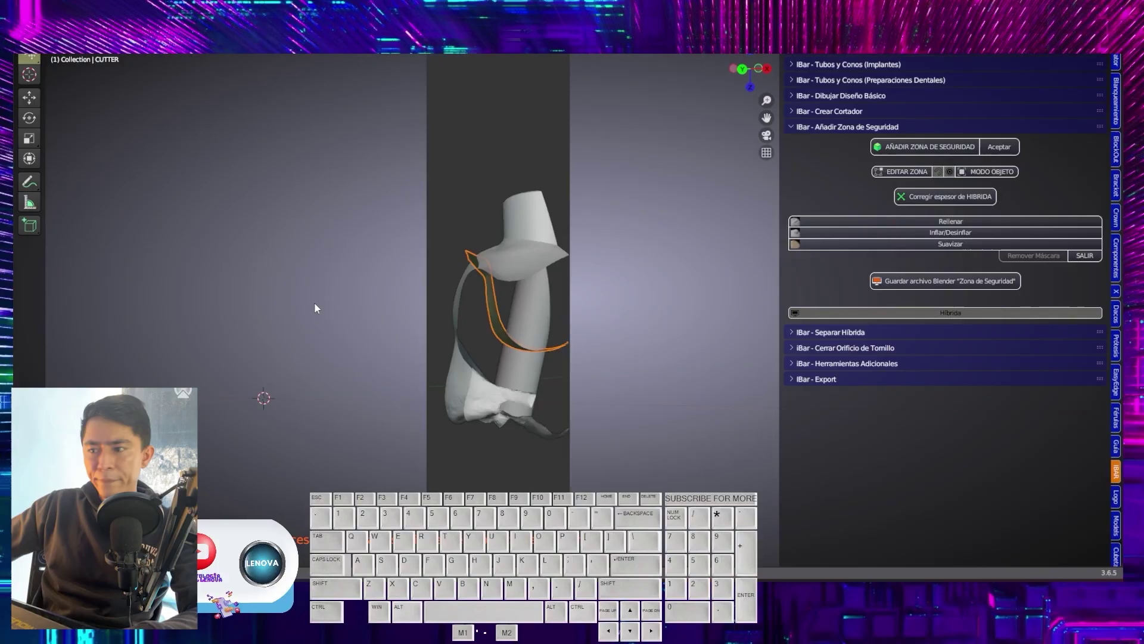
{"action": "left_click_drag", "start_coordinate": [316, 307], "coordinate": [382, 381], "text": "alt"}
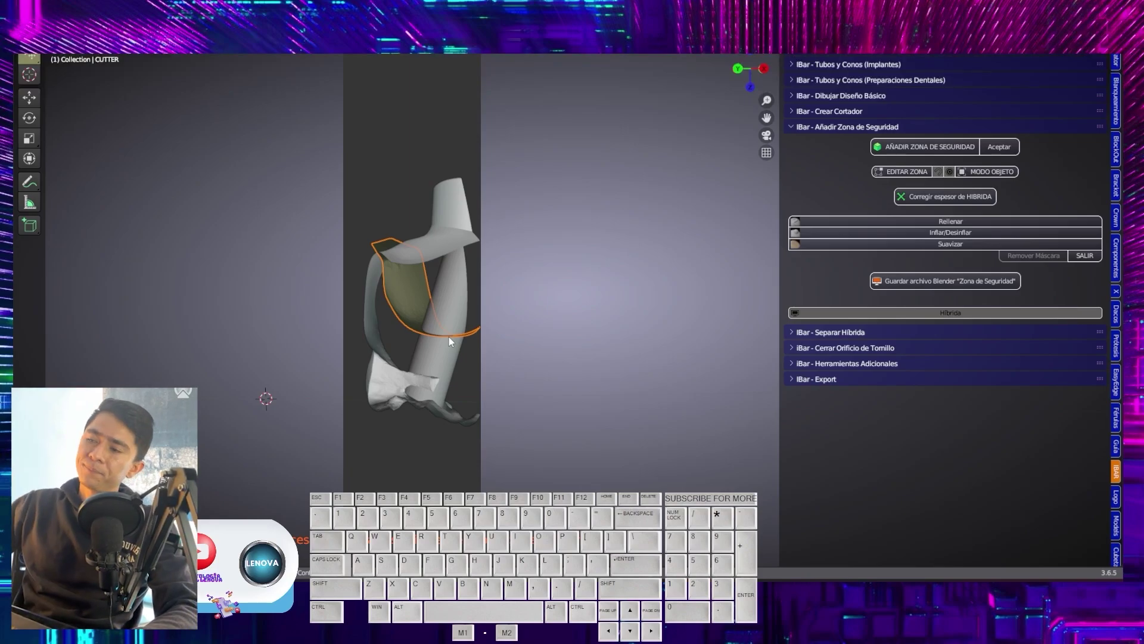
{"action": "scroll", "coordinate": [416, 294], "scroll_direction": "down", "scroll_amount": 3}
{"action": "key", "text": "alt+b"}
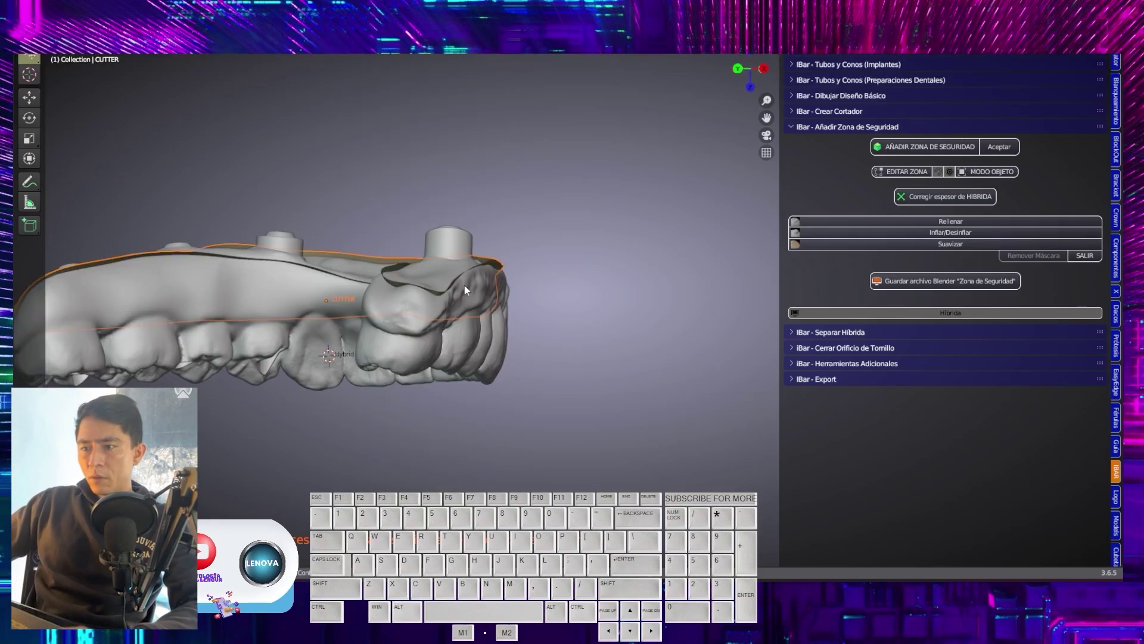
- In the Separar Híbrida section, adjust the cement space to 0.1 mm and separate the hybrid from the bar
{"action": "scroll", "coordinate": [464, 284], "scroll_direction": "down", "scroll_amount": 1}
{"action": "middle_click_drag", "start_coordinate": [286, 377], "coordinate": [341, 222]}
{"action": "middle_click_drag", "start_coordinate": [352, 313], "coordinate": [755, 113], "text": "shift"}
{"action": "left_click", "coordinate": [810, 127]}
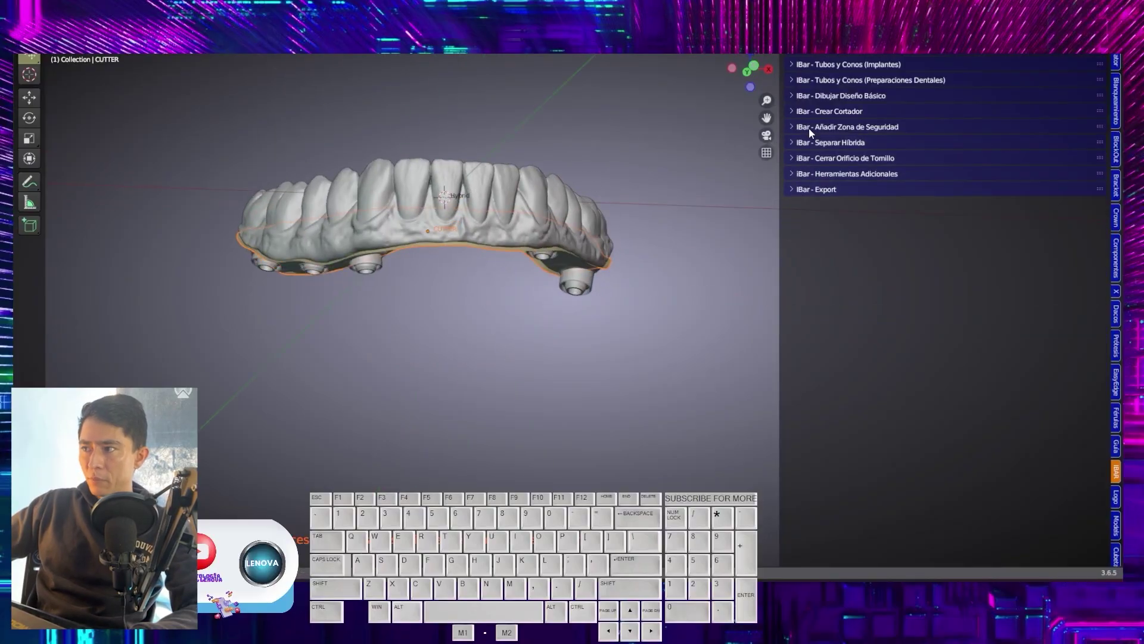
{"action": "left_click", "coordinate": [820, 143]}
{"action": "scroll", "coordinate": [588, 252], "scroll_direction": "up", "scroll_amount": 4}
{"action": "middle_click_drag", "start_coordinate": [467, 242], "coordinate": [554, 316]}
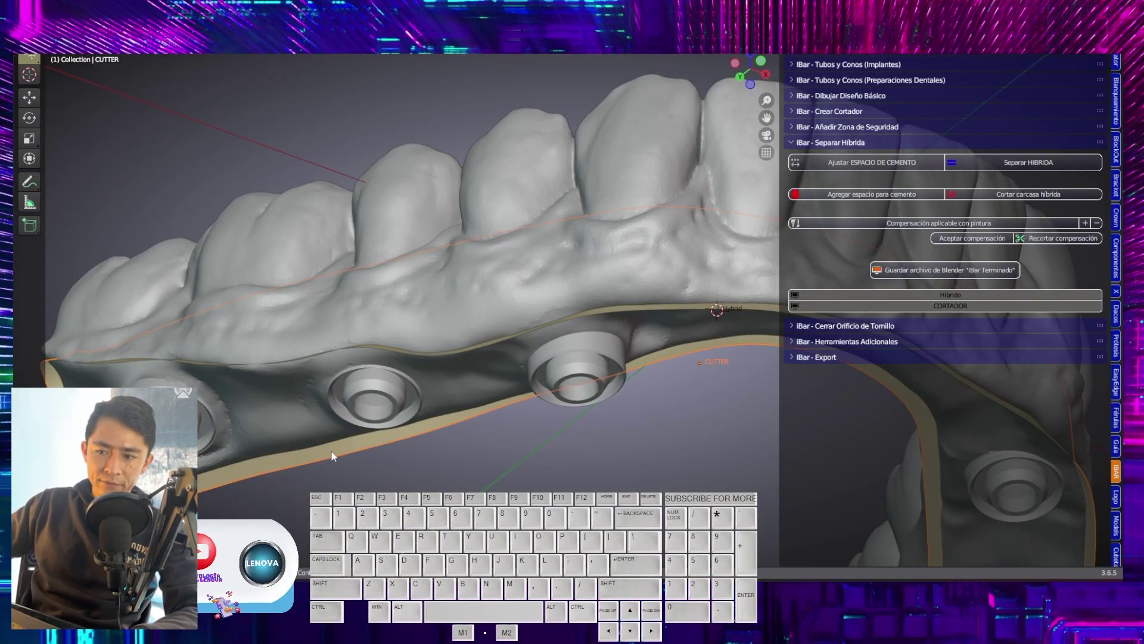
{"action": "left_click", "coordinate": [840, 162]}
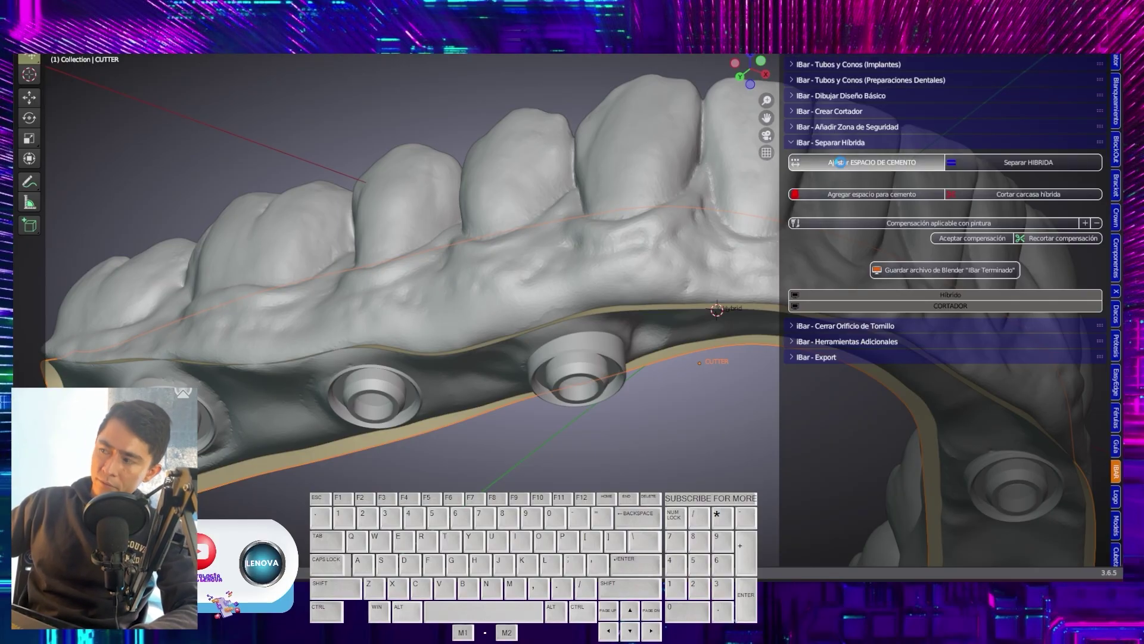
{"action": "left_click", "coordinate": [938, 168]}
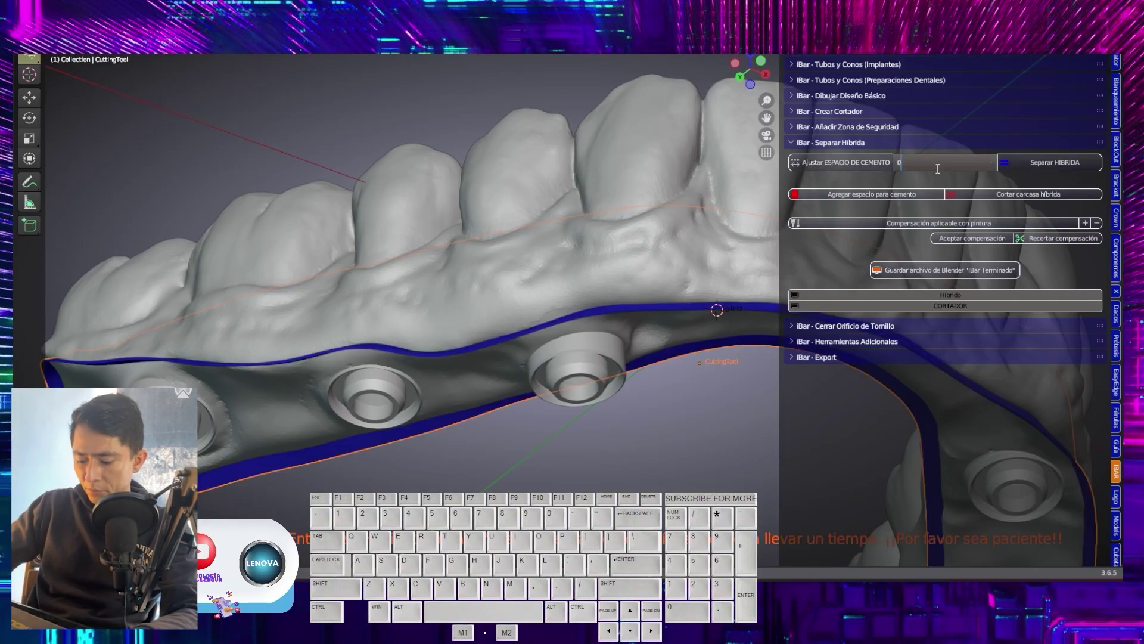
{"action": "type", "text": ".1"}
{"action": "key", "text": "Return"}
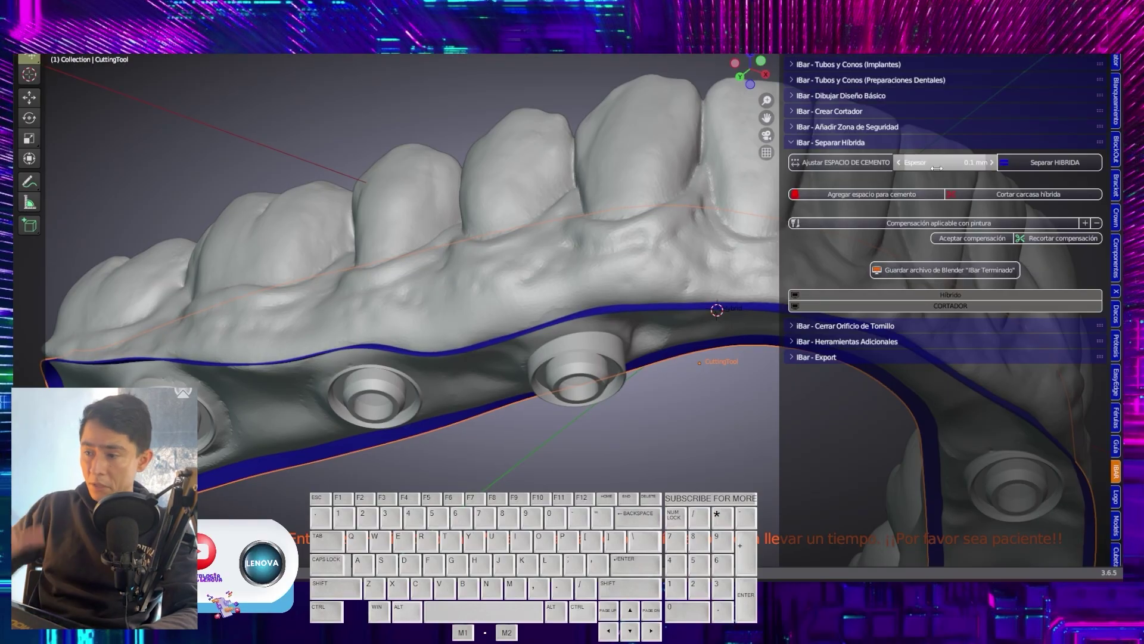
{"action": "left_click", "coordinate": [1045, 162]}
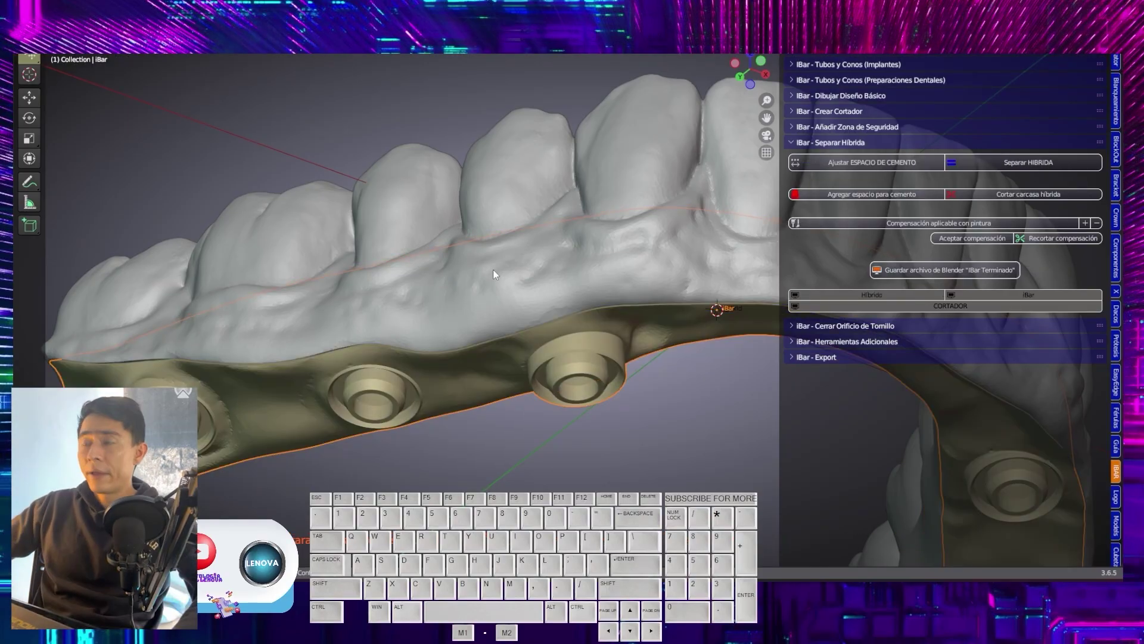
- Hide the hybrid, examine the separated bar's surface and screw holes, and show the hybrid again
{"action": "middle_click_drag", "start_coordinate": [620, 285], "coordinate": [512, 427], "text": "shift"}
{"action": "left_click", "coordinate": [433, 310]}
{"action": "key", "text": "h"}
{"action": "scroll", "coordinate": [256, 351], "scroll_direction": "up", "scroll_amount": 4}
{"action": "middle_click_drag", "start_coordinate": [313, 295], "coordinate": [312, 250]}
{"action": "middle_click_drag", "start_coordinate": [633, 395], "coordinate": [632, 305], "text": "shift"}
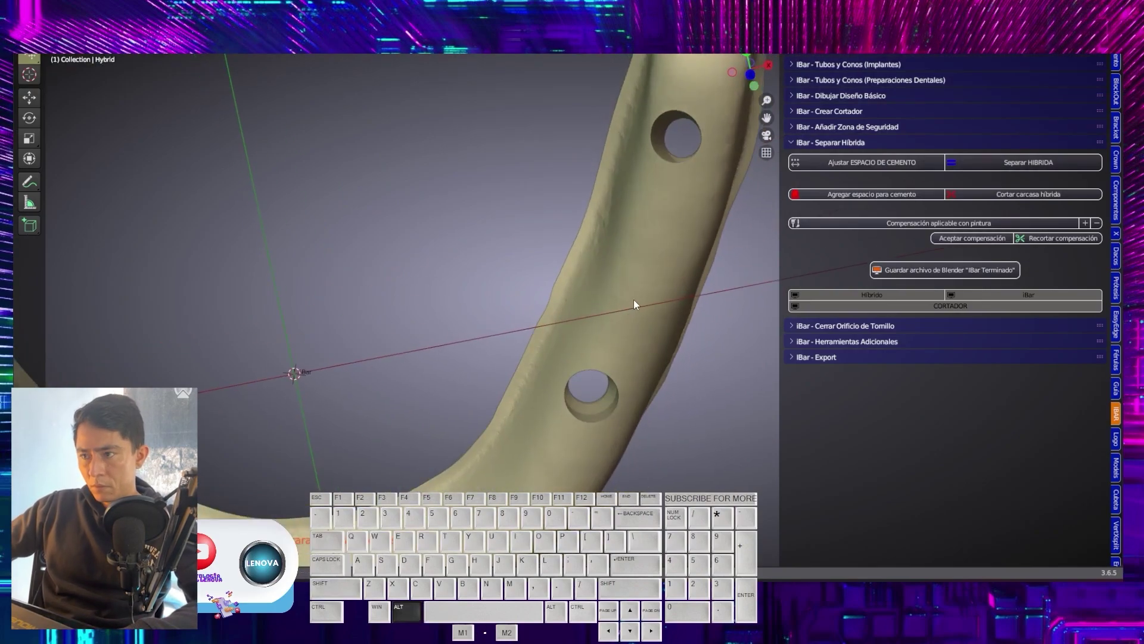
{"action": "key", "text": "alt+b"}
{"action": "right_click", "coordinate": [634, 299]}
{"action": "key", "text": "alt+h"}
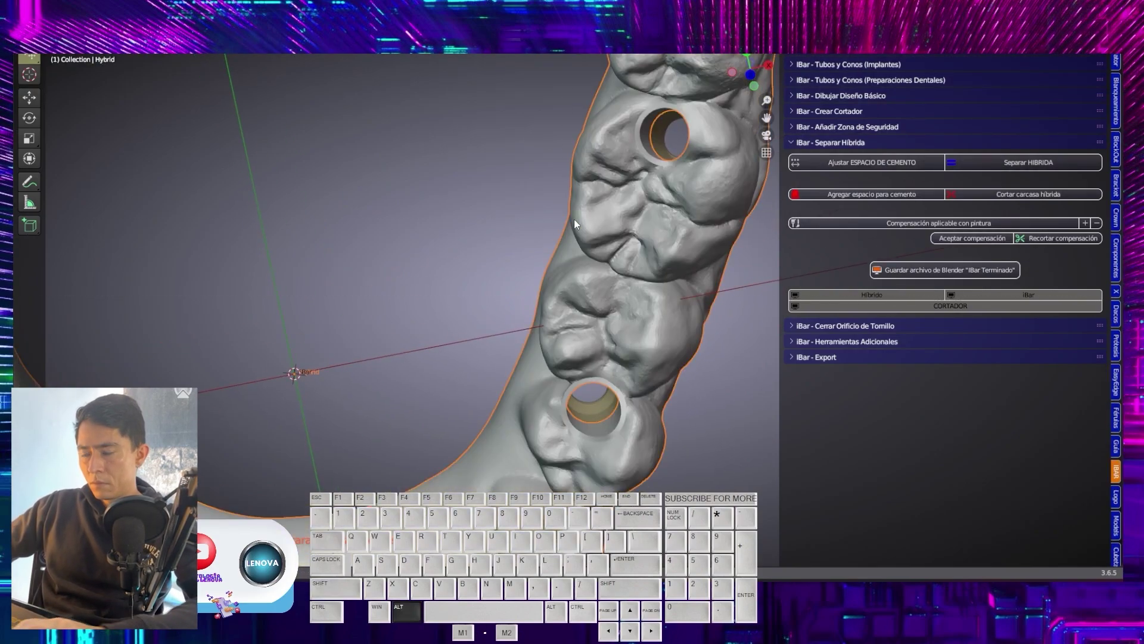
- Clip a thin slice through the front teeth and examine the cement gap between hybrid and bar in section
{"action": "scroll", "coordinate": [574, 219], "scroll_direction": "down", "scroll_amount": 6}
{"action": "middle_click_drag", "start_coordinate": [419, 292], "coordinate": [421, 131]}
{"action": "key", "text": "Home"}
{"action": "key", "text": "alt+b"}
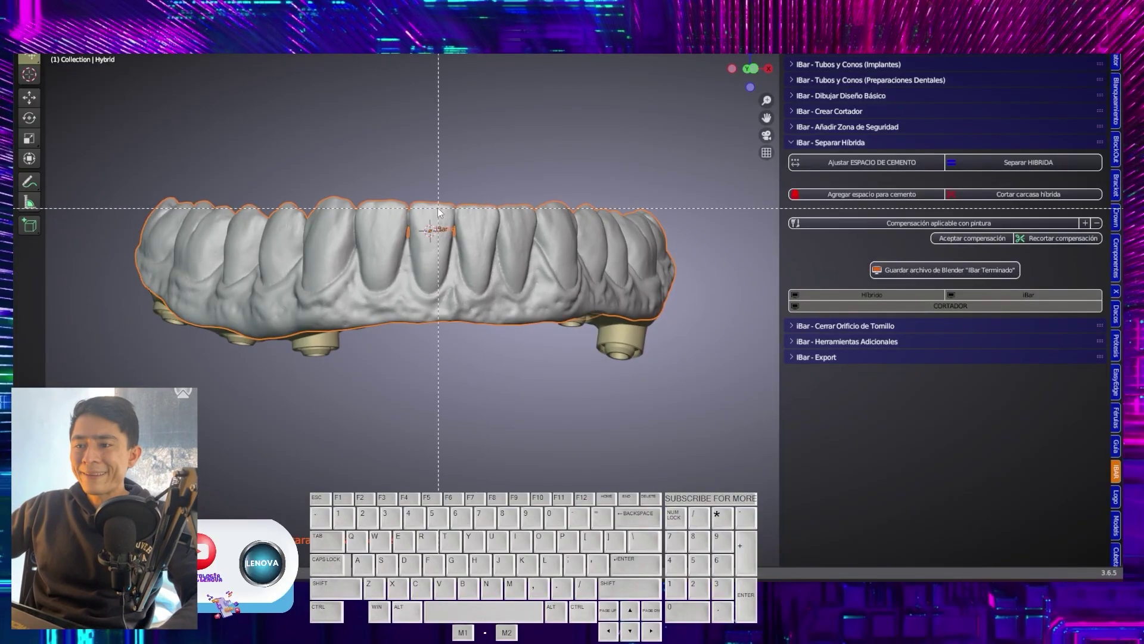
{"action": "left_click_drag", "start_coordinate": [437, 180], "coordinate": [432, 397]}
{"action": "middle_click_drag", "start_coordinate": [421, 365], "coordinate": [511, 337]}
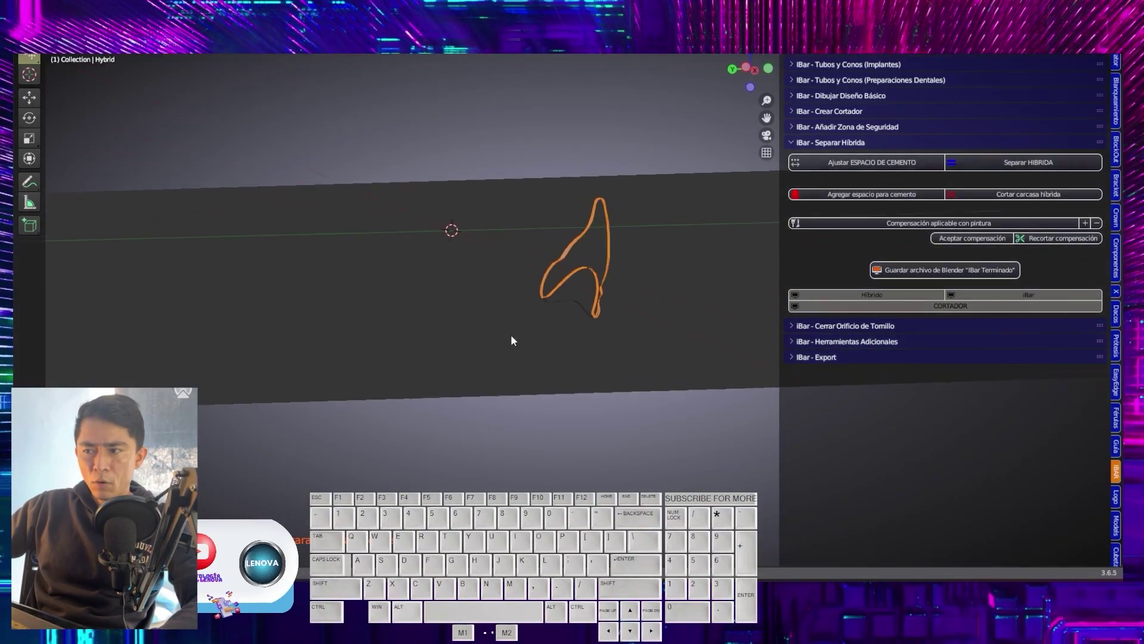
{"action": "scroll", "coordinate": [616, 312], "scroll_direction": "up", "scroll_amount": 3}
{"action": "scroll", "coordinate": [572, 322], "scroll_direction": "up", "scroll_amount": 10}
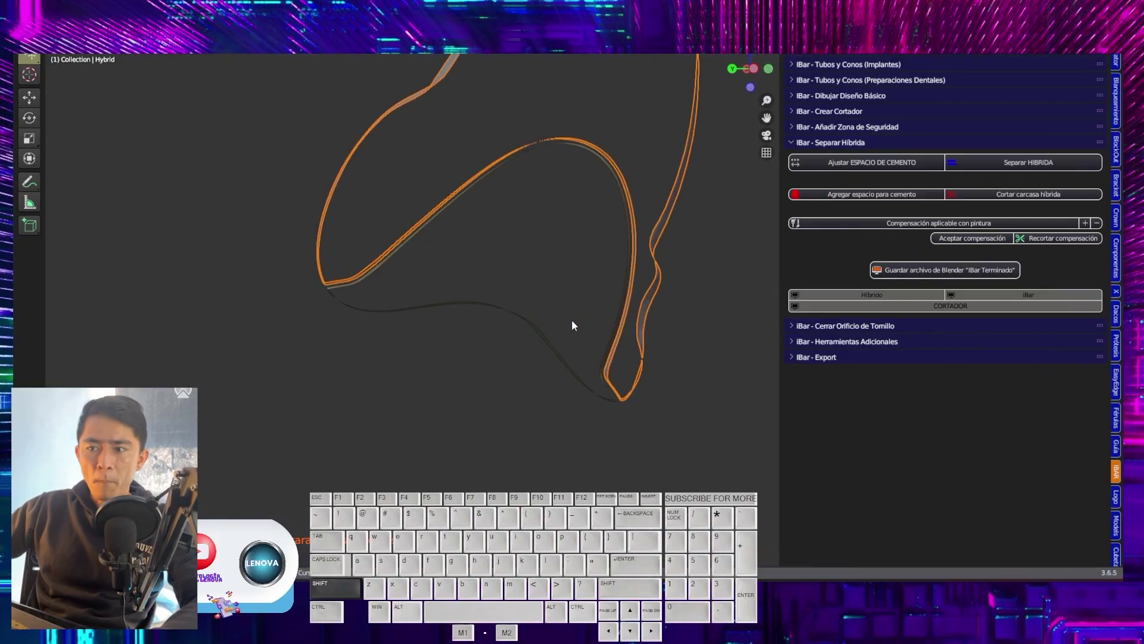
{"action": "middle_click_drag", "start_coordinate": [410, 355], "coordinate": [311, 302], "text": "shift"}
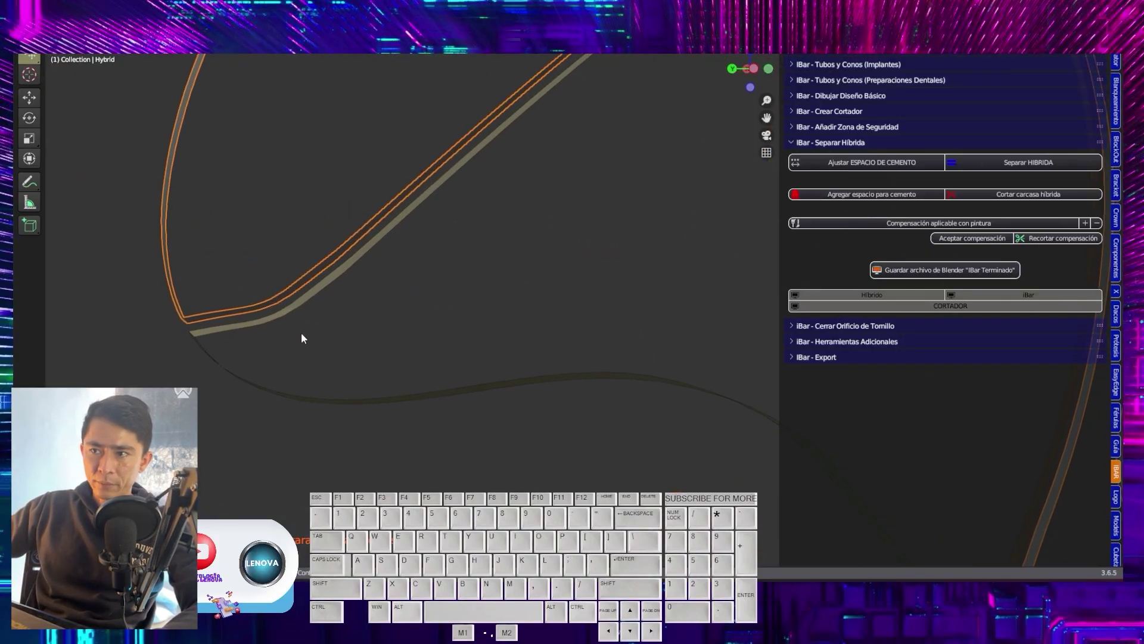
{"action": "middle_click_drag", "start_coordinate": [129, 329], "coordinate": [694, 165]}
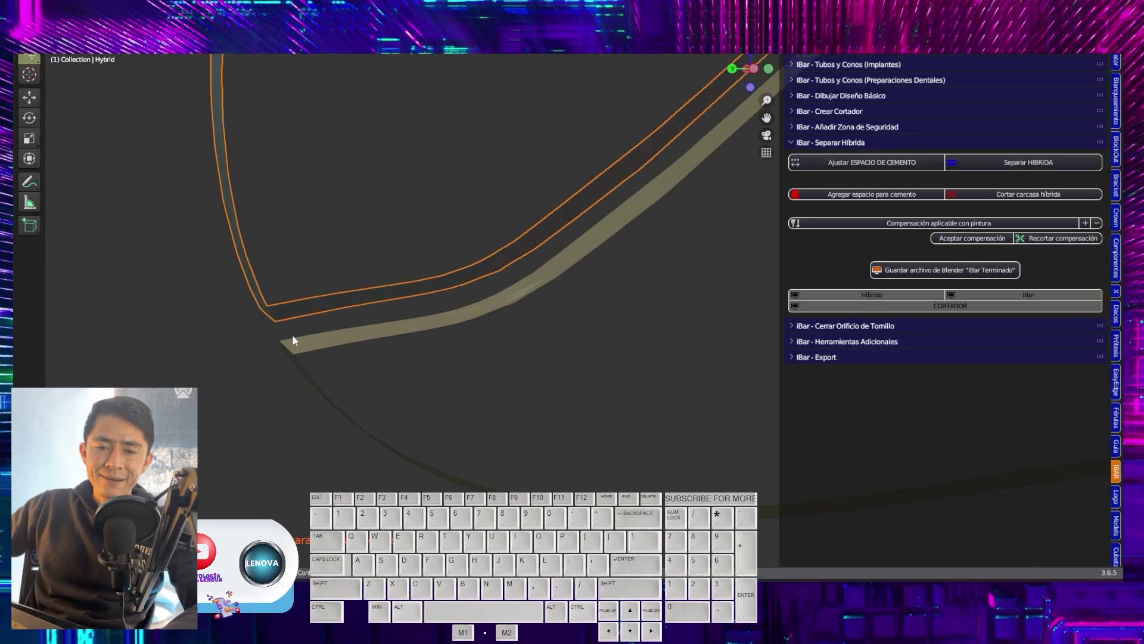
{"action": "left_click", "coordinate": [380, 334]}
{"action": "middle_click_drag", "start_coordinate": [386, 332], "coordinate": [496, 310]}
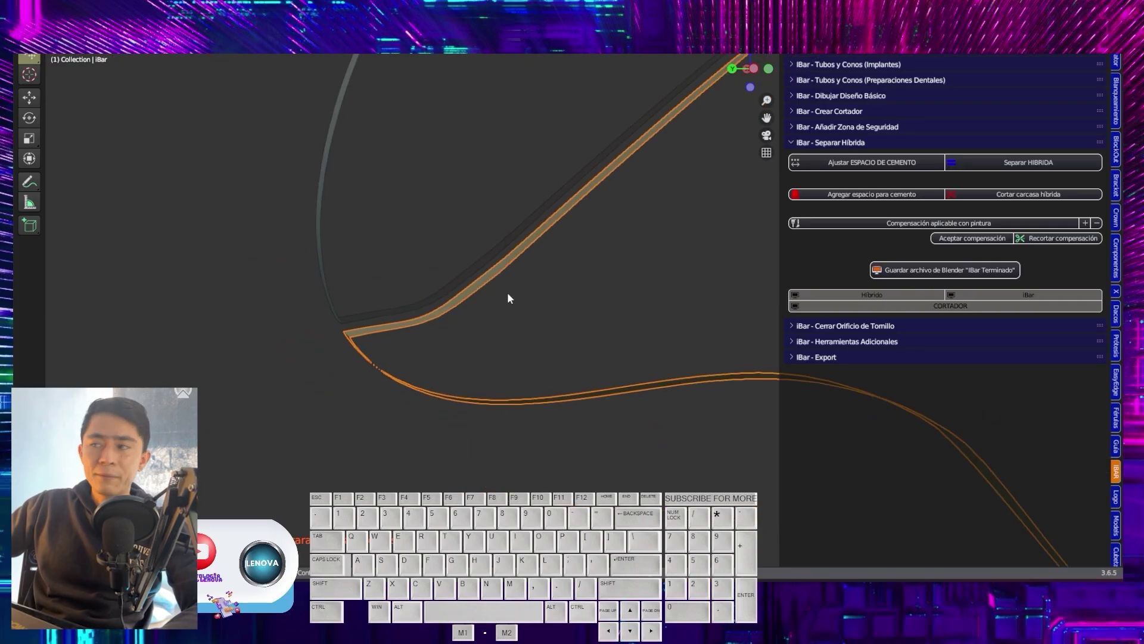
- Add a cement spacer between the bar and the hybrid and check it in section
{"action": "left_click", "coordinate": [836, 199]}
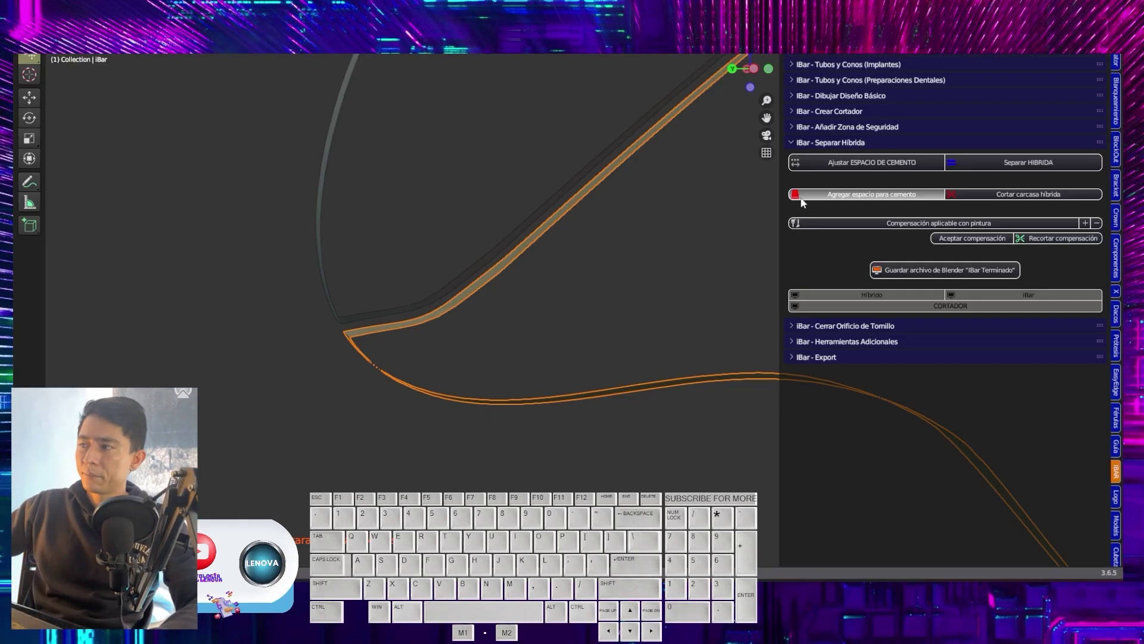
{"action": "scroll", "coordinate": [531, 238], "scroll_direction": "down", "scroll_amount": 7}
{"action": "middle_click_drag", "start_coordinate": [588, 216], "coordinate": [485, 230], "text": "shift"}
{"action": "scroll", "coordinate": [471, 227], "scroll_direction": "up", "scroll_amount": 3}
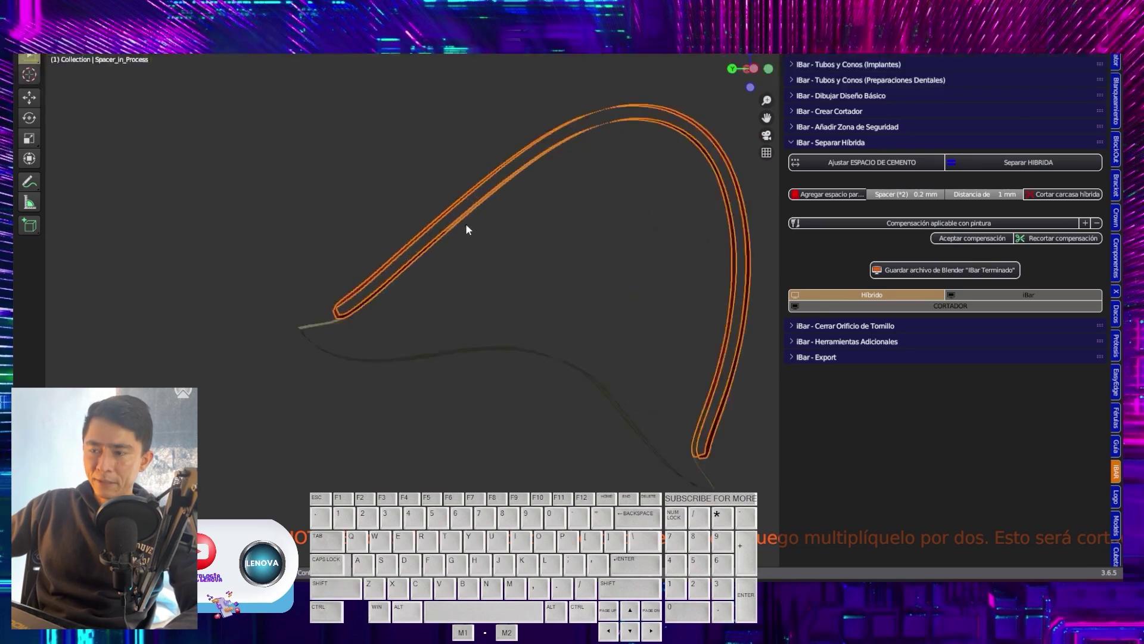
- Clear the section clipping and examine the red spacer's edge along the bar's margin
{"action": "key", "text": "alt+h"}
{"action": "scroll", "coordinate": [465, 223], "scroll_direction": "down", "scroll_amount": 4}
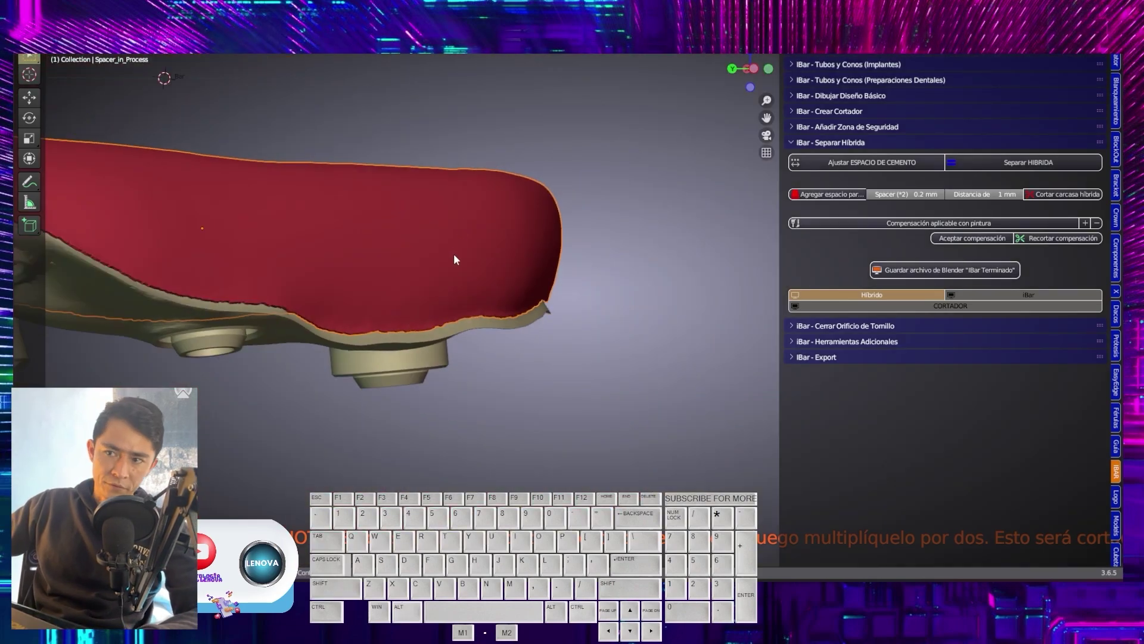
{"action": "middle_click_drag", "start_coordinate": [453, 253], "coordinate": [343, 231]}
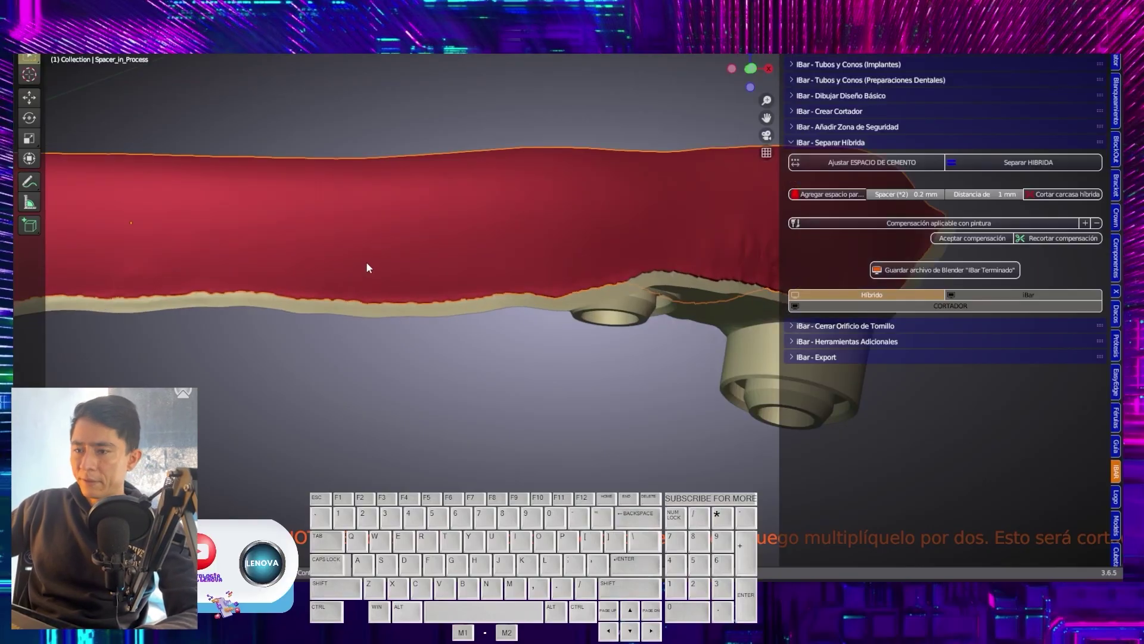
{"action": "scroll", "coordinate": [367, 263], "scroll_direction": "up", "scroll_amount": 3}
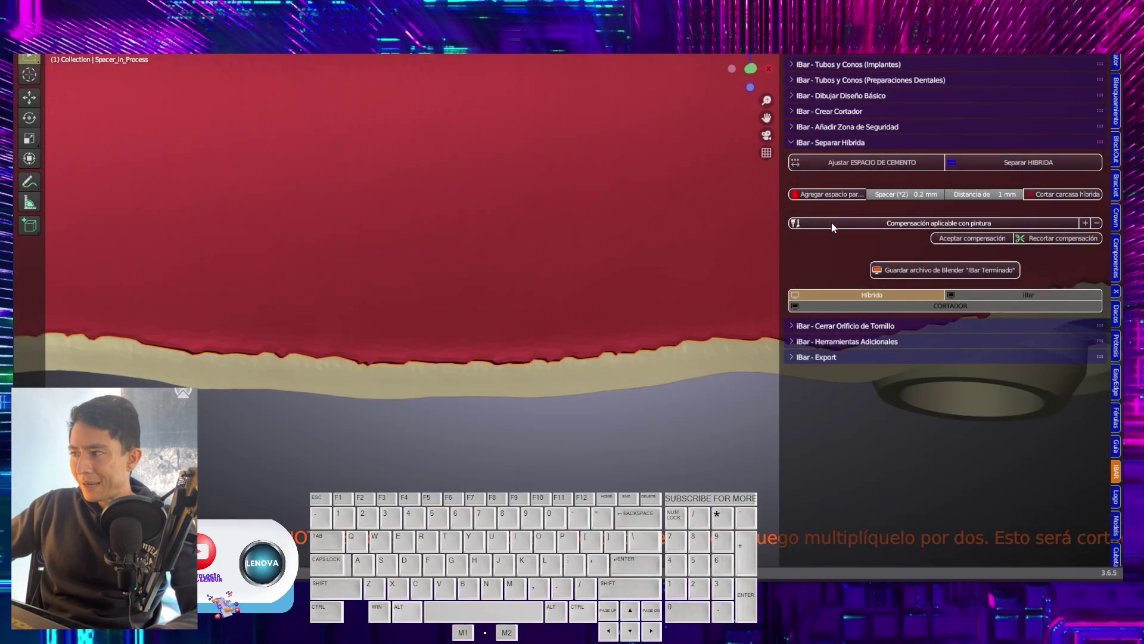
{"action": "scroll", "coordinate": [469, 219], "scroll_direction": "down", "scroll_amount": 4}
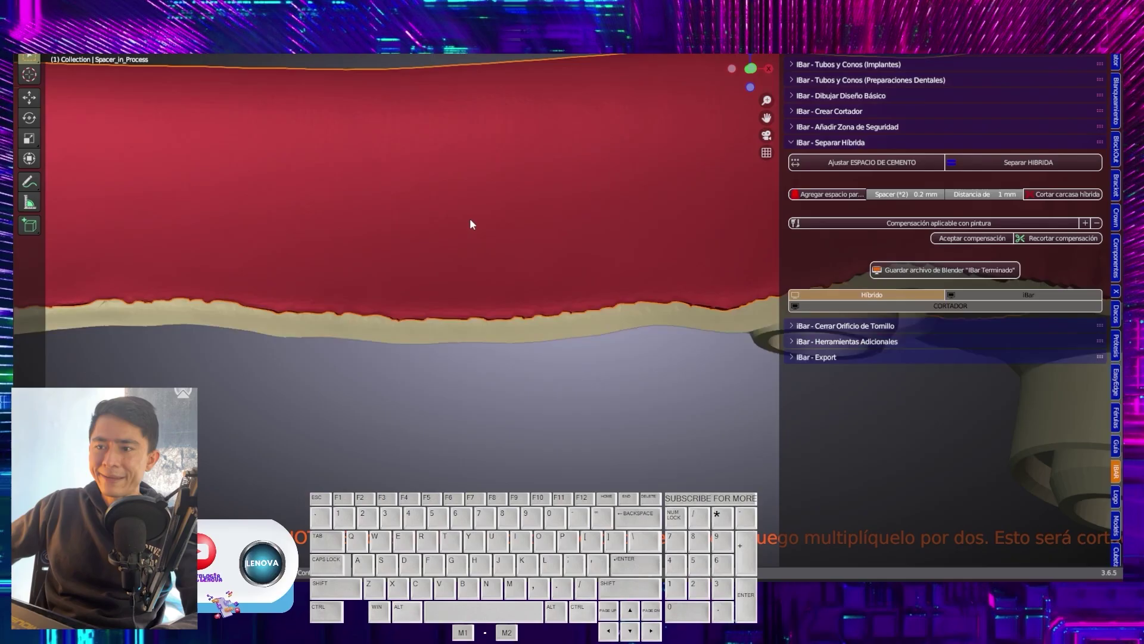
{"action": "scroll", "coordinate": [468, 231], "scroll_direction": "down", "scroll_amount": 3, "text": "shift"}
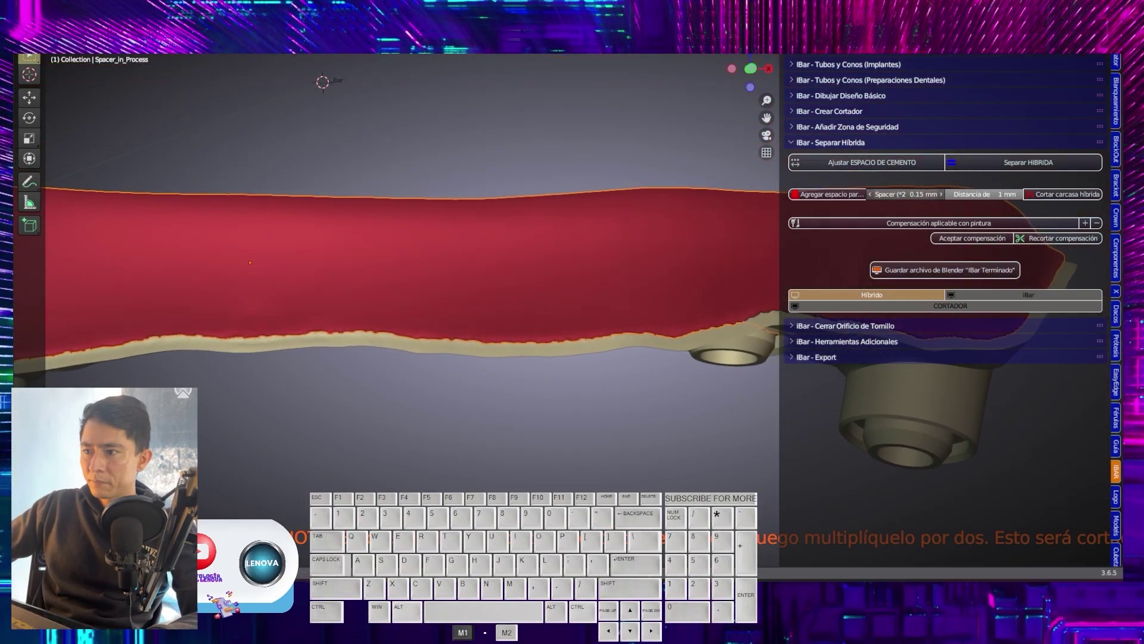
- Try a margin distance of 6 mm for the cement spacer
{"action": "left_click_drag", "start_coordinate": [987, 195], "coordinate": [1013, 195]}
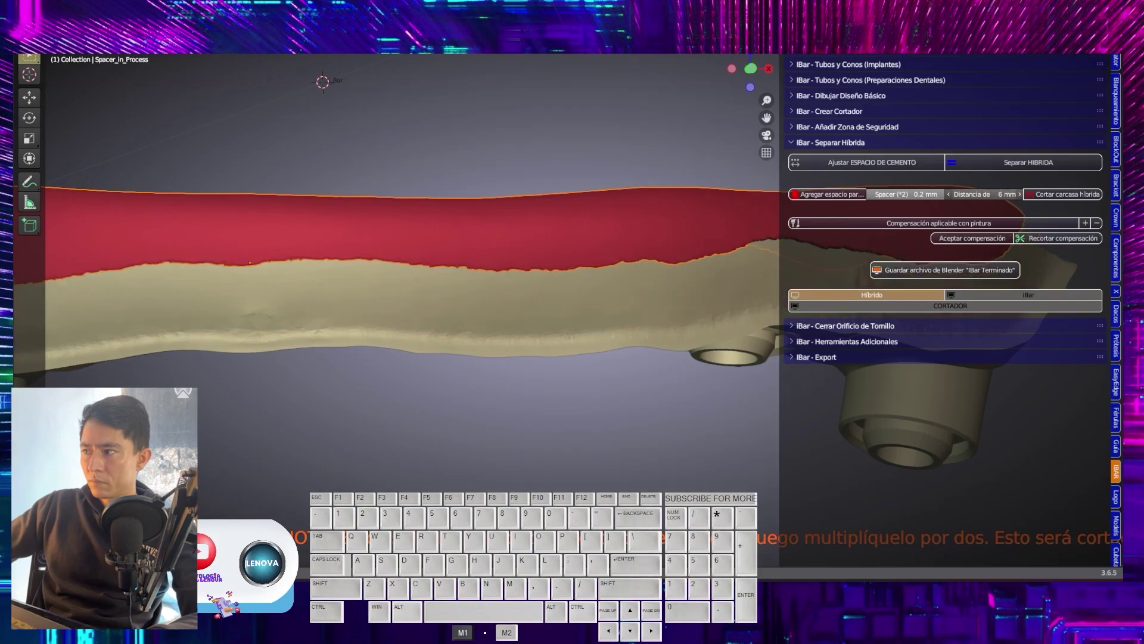
{"action": "right_click", "coordinate": [1013, 195]}
{"action": "mouse_move", "coordinate": [893, 195]}
{"action": "left_mouse_down"}
{"action": "mouse_move", "coordinate": [912, 194]}
{"action": "mouse_move", "coordinate": [893, 194]}
{"action": "left_mouse_up"}
{"action": "right_click", "coordinate": [892, 194]}
- Set the cement spacer's thickness value to 0.1 mm
{"action": "left_click", "coordinate": [892, 195]}
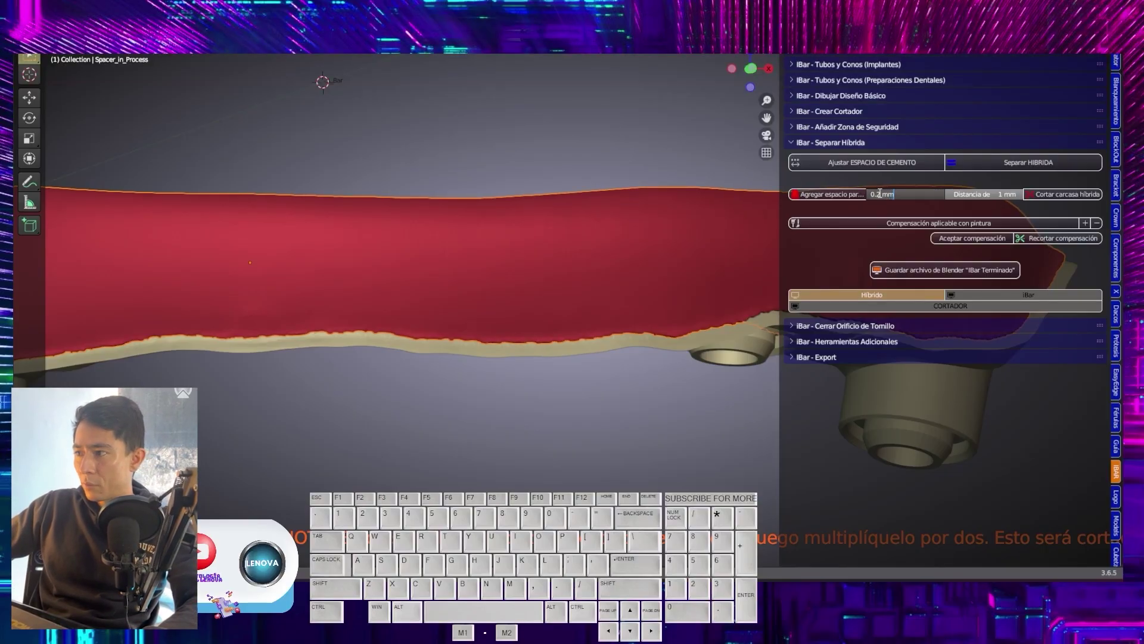
{"action": "key", "text": "BackSpace"}
{"action": "type", "text": "1"}
{"action": "key", "text": "Return"}
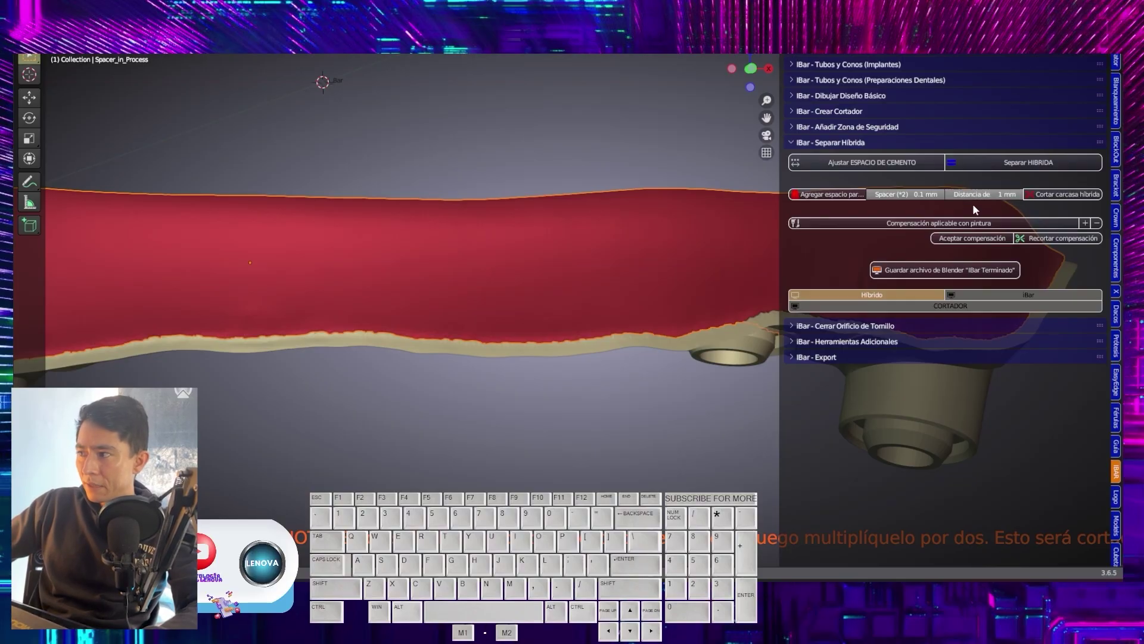
- Check the spacer's end near the margin in section and cut the hybrid shell with the spacer
{"action": "middle_click_drag", "start_coordinate": [532, 316], "coordinate": [366, 314]}
{"action": "scroll", "coordinate": [310, 302], "scroll_direction": "up", "scroll_amount": 6}
{"action": "middle_click_drag", "start_coordinate": [220, 299], "coordinate": [243, 340], "text": "shift"}
{"action": "mouse_move", "coordinate": [987, 194]}
{"action": "left_mouse_down"}
{"action": "mouse_move", "coordinate": [1015, 194]}
{"action": "mouse_move", "coordinate": [978, 195]}
{"action": "mouse_move", "coordinate": [989, 194]}
{"action": "left_mouse_up"}
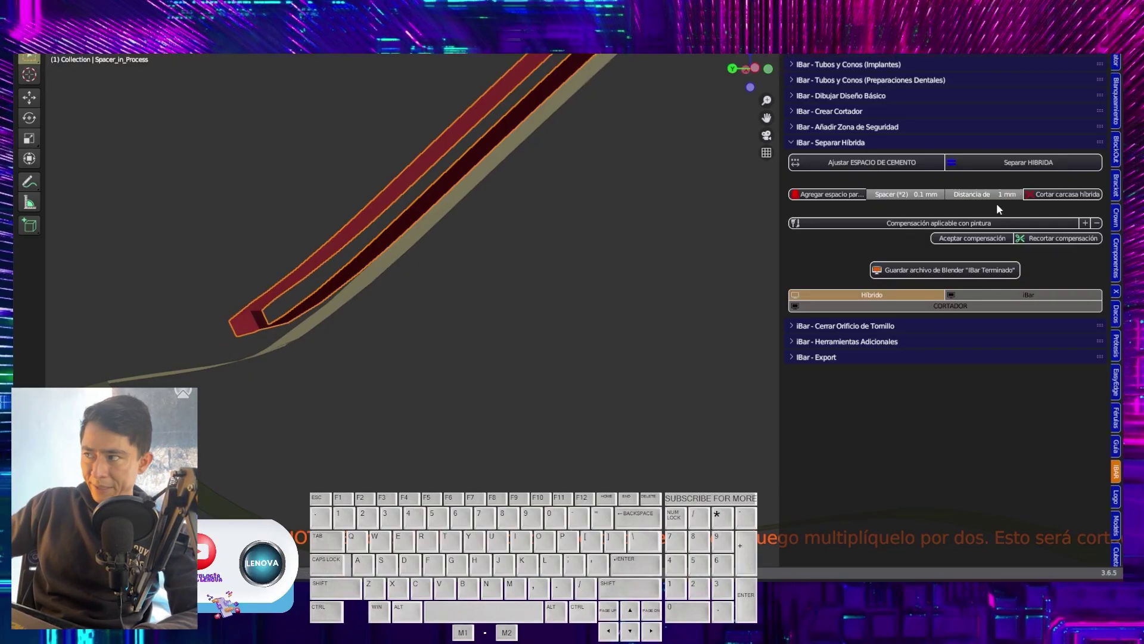
{"action": "left_click", "coordinate": [1044, 196]}
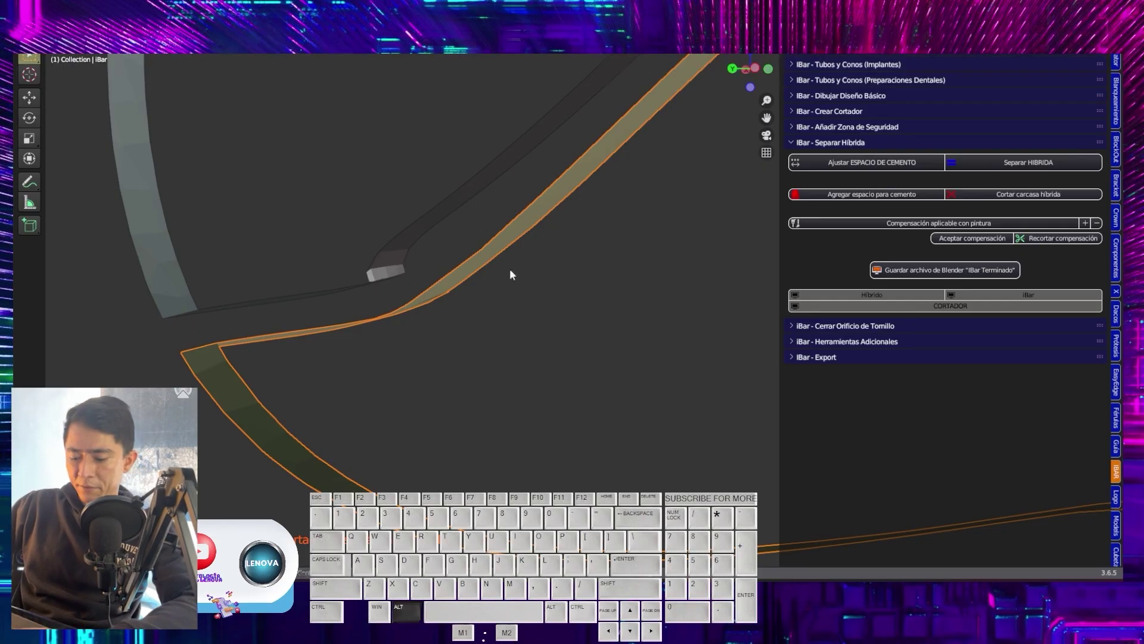
- Clear the clipping, hide the bar to examine the hybrid's inner surface, and show the bar again
{"action": "key", "text": "alt+b"}
{"action": "scroll", "coordinate": [508, 262], "scroll_direction": "down", "scroll_amount": 10}
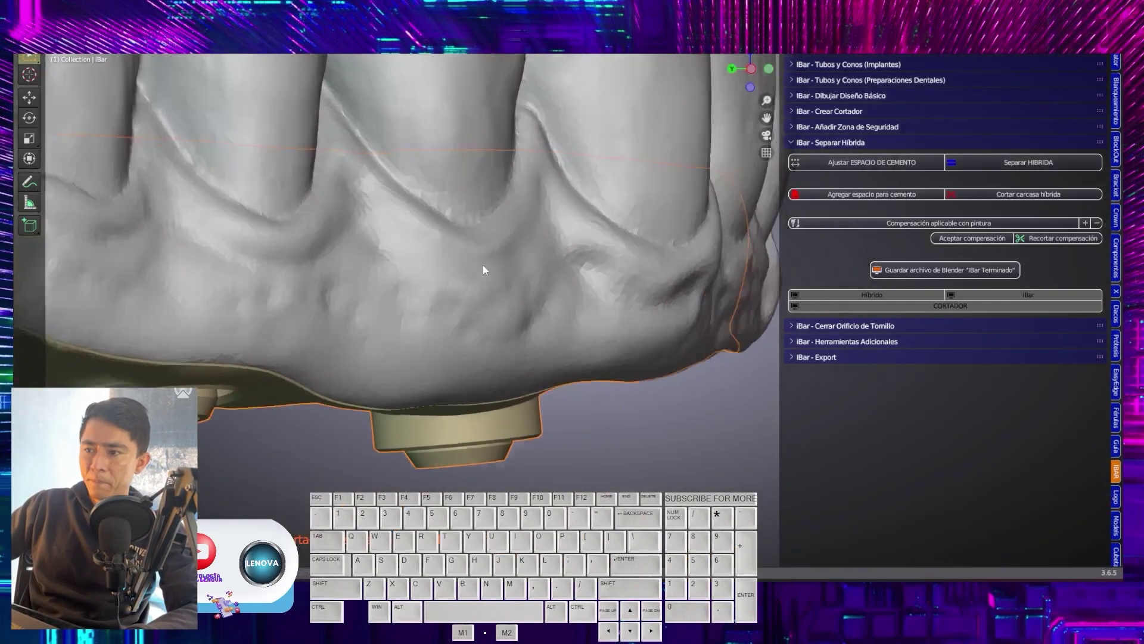
{"action": "left_click", "coordinate": [464, 336]}
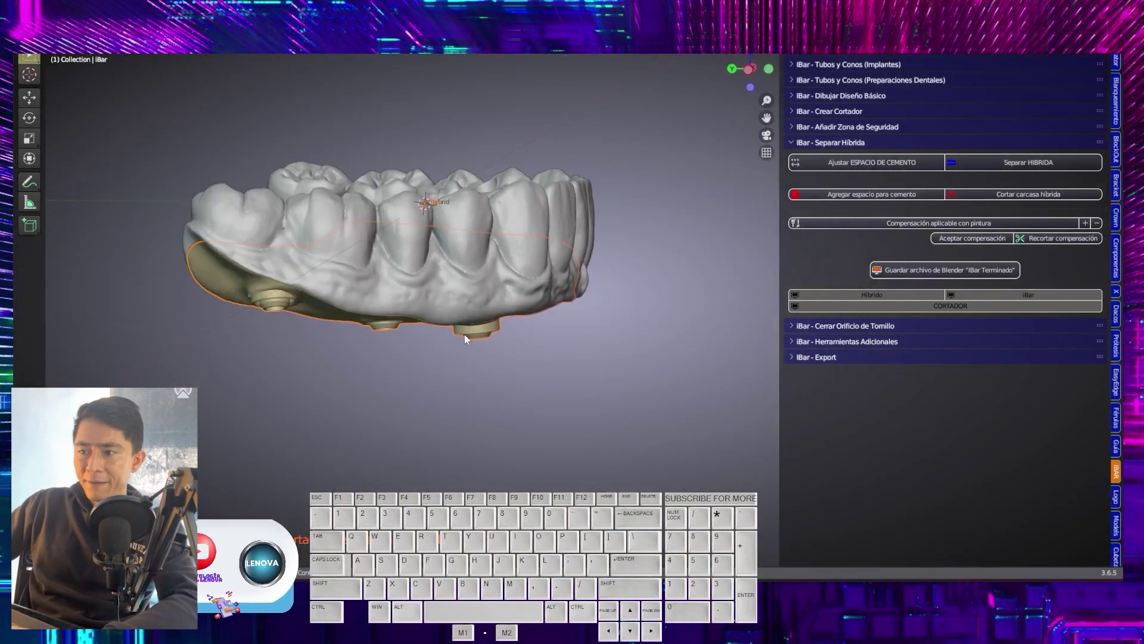
{"action": "middle_click_drag", "start_coordinate": [463, 334], "coordinate": [517, 390]}
{"action": "scroll", "coordinate": [472, 373], "scroll_direction": "up", "scroll_amount": 3}
{"action": "middle_click_drag", "start_coordinate": [426, 398], "coordinate": [554, 417]}
{"action": "scroll", "coordinate": [414, 311], "scroll_direction": "down", "scroll_amount": 5}
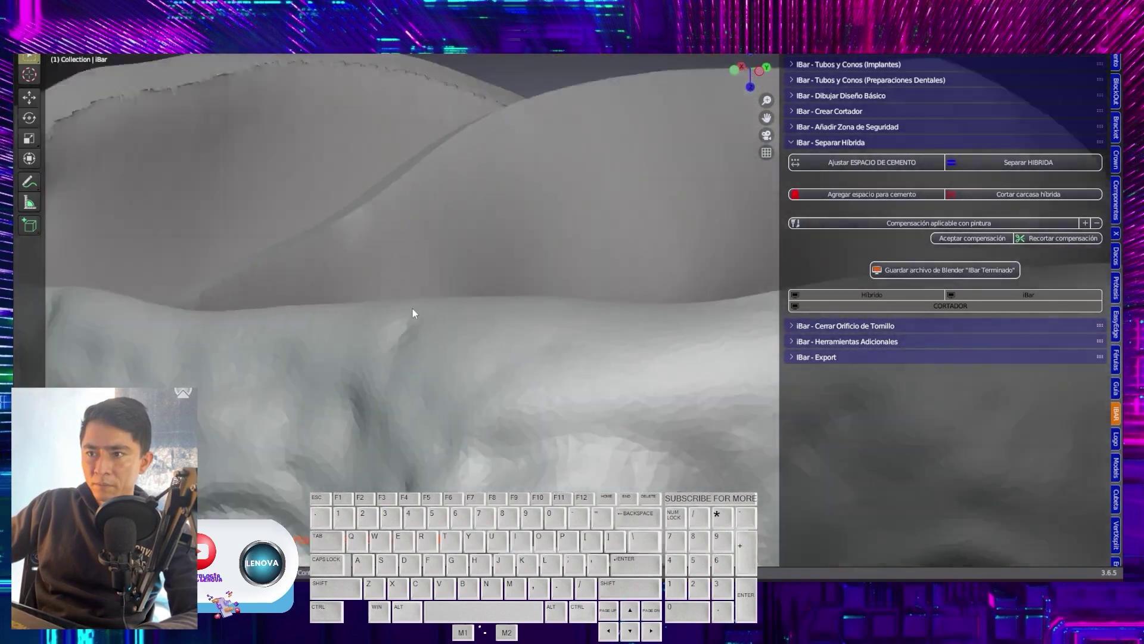
{"action": "mouse_move", "coordinate": [384, 332]}
{"action": "middle_mouse_down"}
{"action": "mouse_move", "coordinate": [442, 326]}
{"action": "mouse_move", "coordinate": [437, 370]}
{"action": "mouse_move", "coordinate": [336, 259]}
{"action": "mouse_move", "coordinate": [388, 350]}
{"action": "middle_mouse_up"}
{"action": "key", "text": "alt+h"}
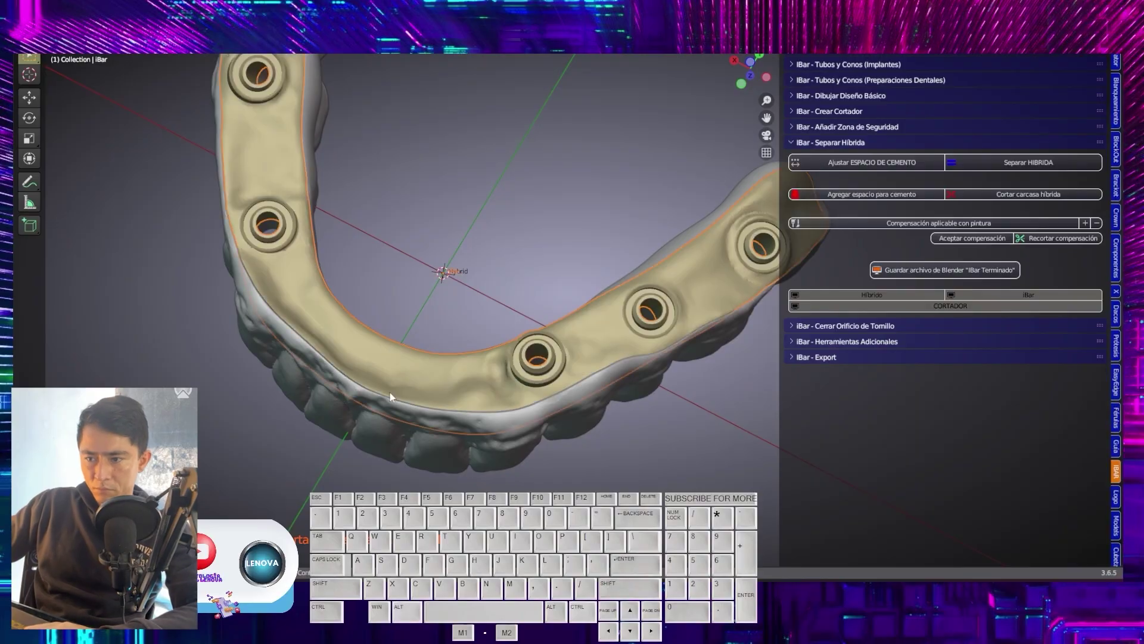
- Hide the hybrid, examine the finished bar from above, and show the hybrid again
{"action": "left_click", "coordinate": [395, 423]}
{"action": "key", "text": "h"}
{"action": "middle_click_drag", "start_coordinate": [395, 423], "coordinate": [452, 270]}
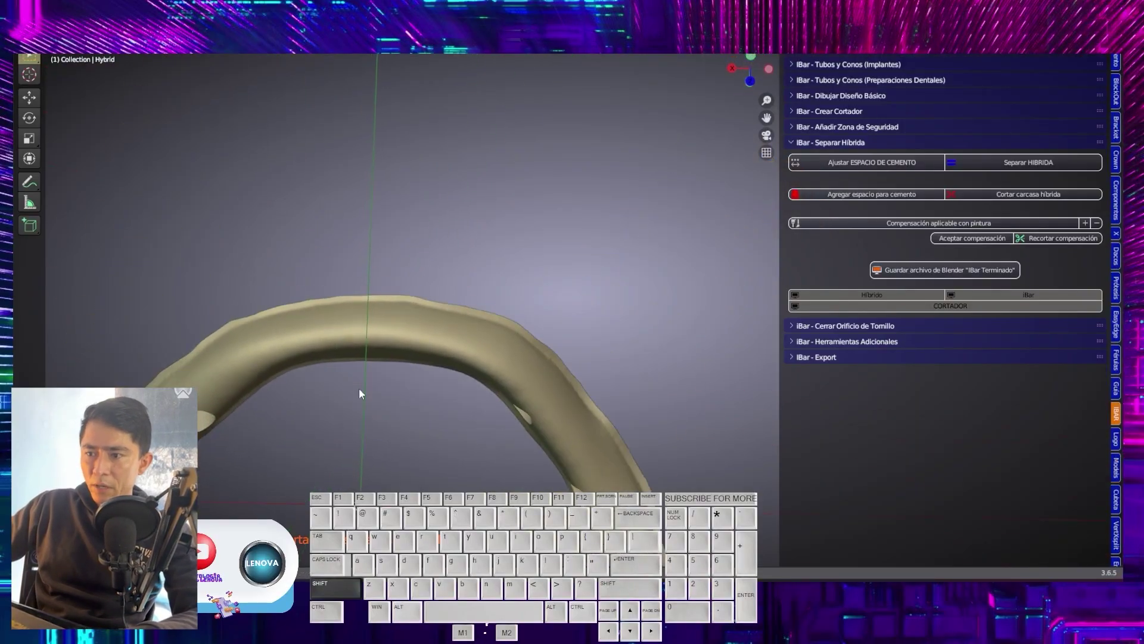
{"action": "middle_click_drag", "start_coordinate": [359, 394], "coordinate": [364, 277]}
{"action": "key", "text": "alt"}
{"action": "key", "text": "alt+h"}
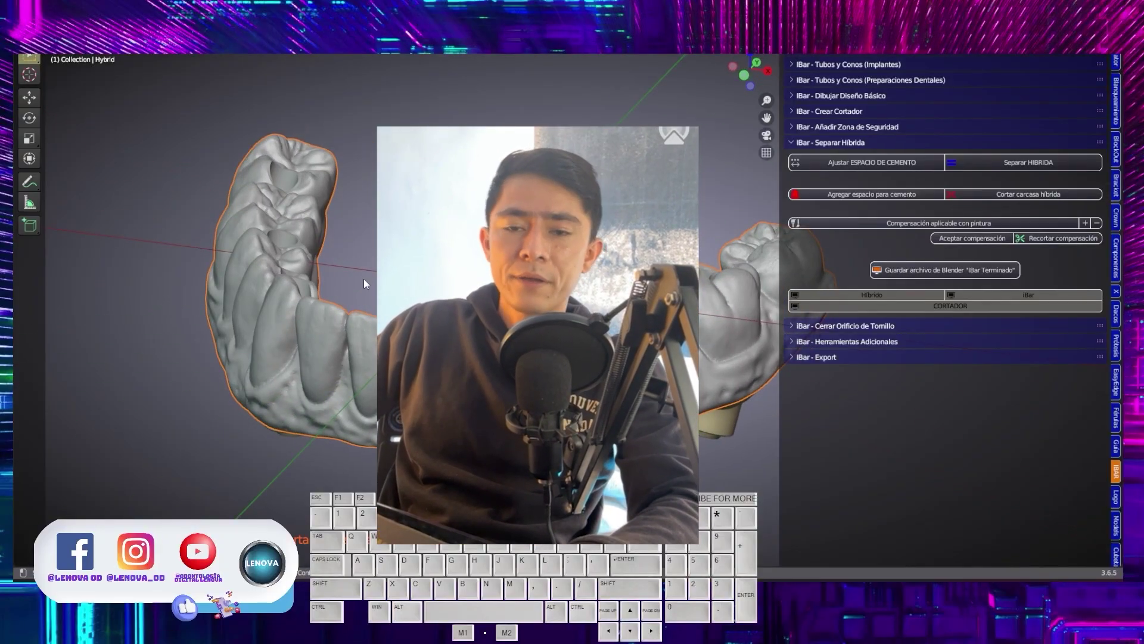